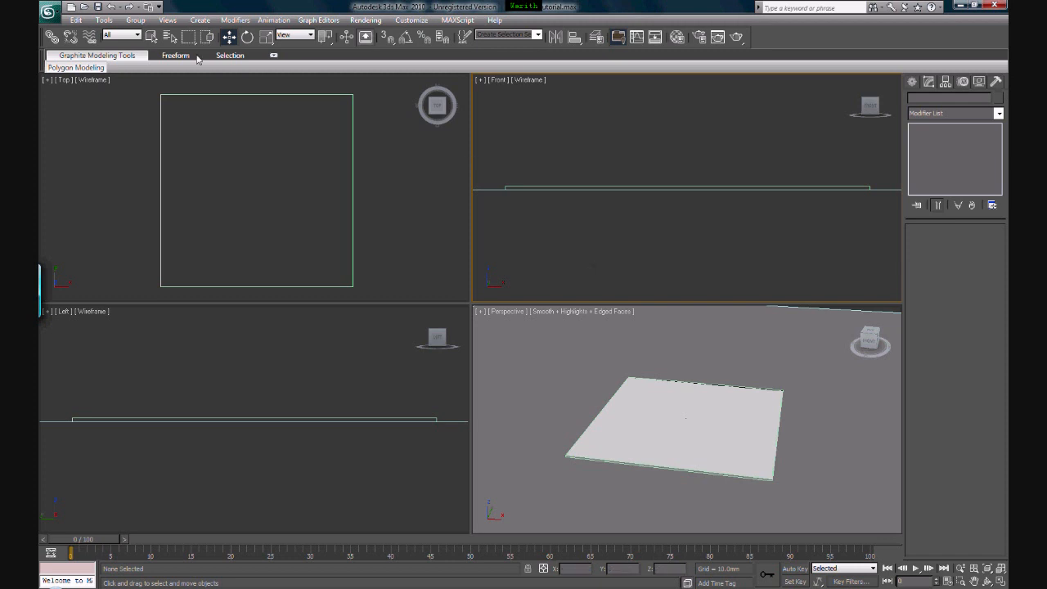
Start merging objects from the armchair_030 scene file on the Desktop into the current scene
{"action": "left_click", "coordinate": [49, 12]}
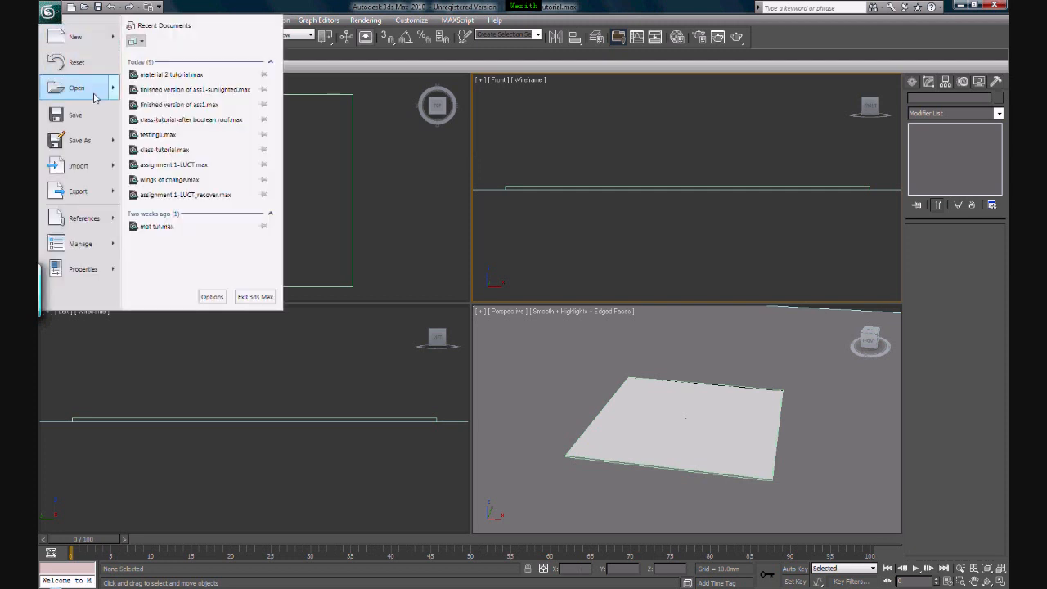
{"action": "mouse_move", "coordinate": [97, 168]}
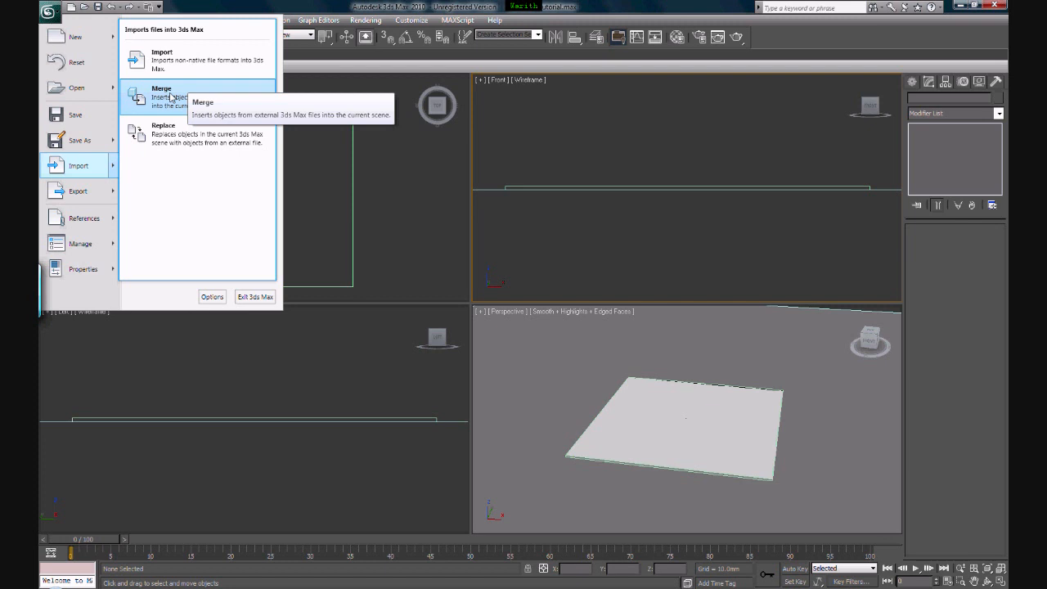
{"action": "left_click", "coordinate": [171, 98]}
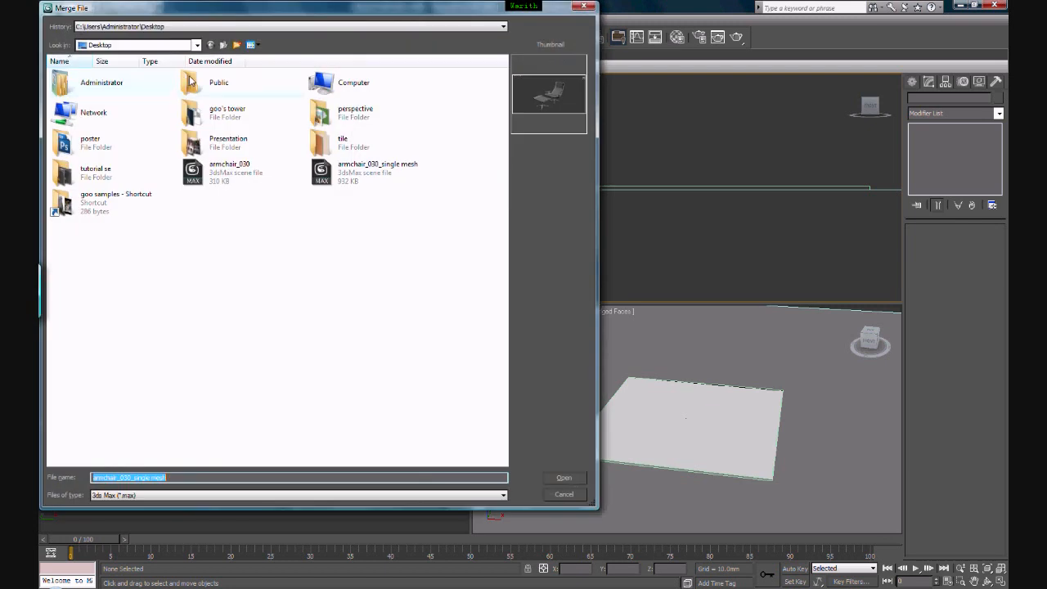
{"action": "left_click", "coordinate": [226, 166]}
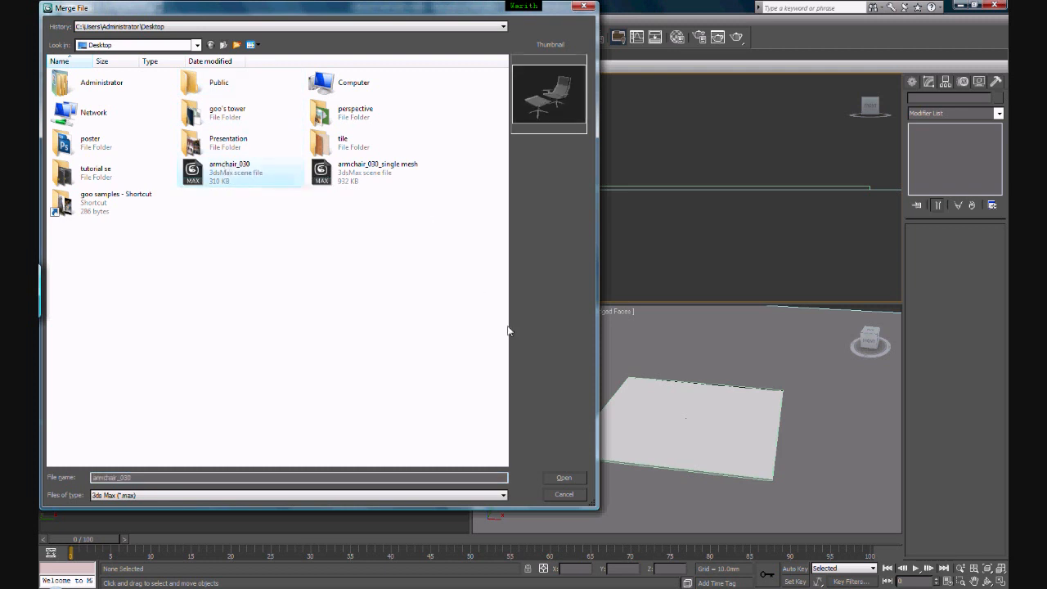
{"action": "left_click", "coordinate": [571, 479]}
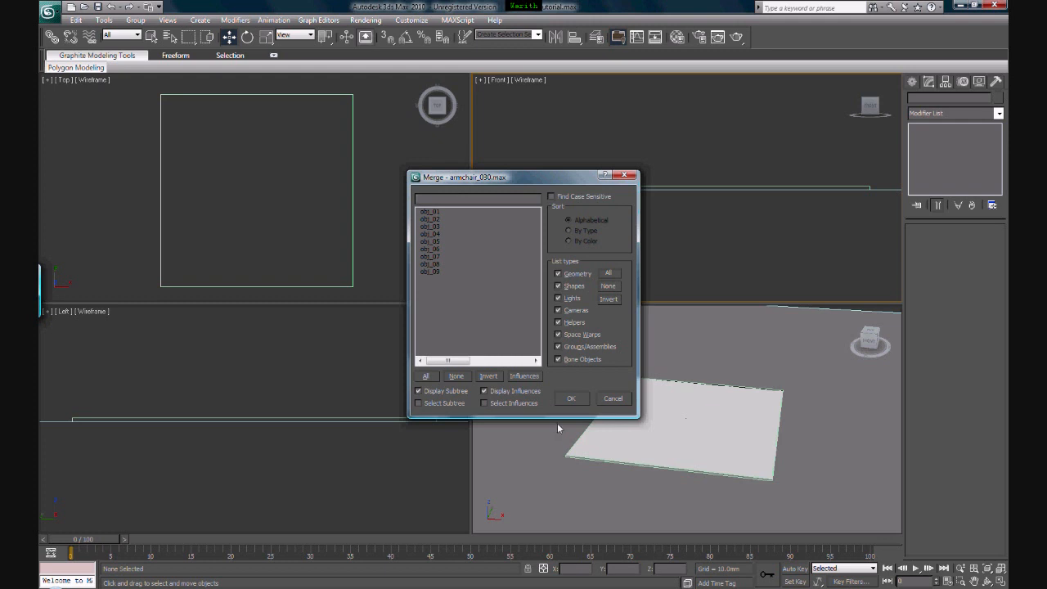
Merge all the listed armchair objects, obj_01 to obj_09, into the scene
{"action": "mouse_move", "coordinate": [487, 181]}
{"action": "left_mouse_down"}
{"action": "mouse_move", "coordinate": [521, 178]}
{"action": "mouse_move", "coordinate": [504, 185]}
{"action": "left_mouse_up"}
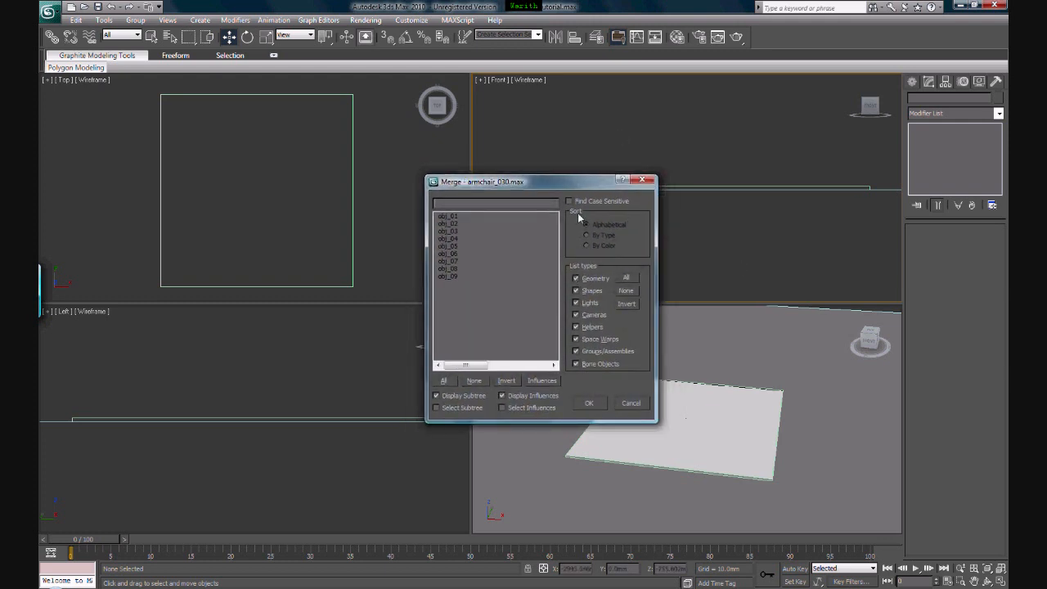
{"action": "left_click", "coordinate": [455, 277]}
{"action": "left_click", "coordinate": [455, 269]}
{"action": "left_click", "coordinate": [455, 261]}
{"action": "left_click", "coordinate": [456, 253]}
{"action": "left_click", "coordinate": [456, 246]}
{"action": "left_click", "coordinate": [457, 238]}
{"action": "left_click", "coordinate": [456, 231]}
{"action": "left_click", "coordinate": [455, 224]}
{"action": "left_click", "coordinate": [456, 216]}
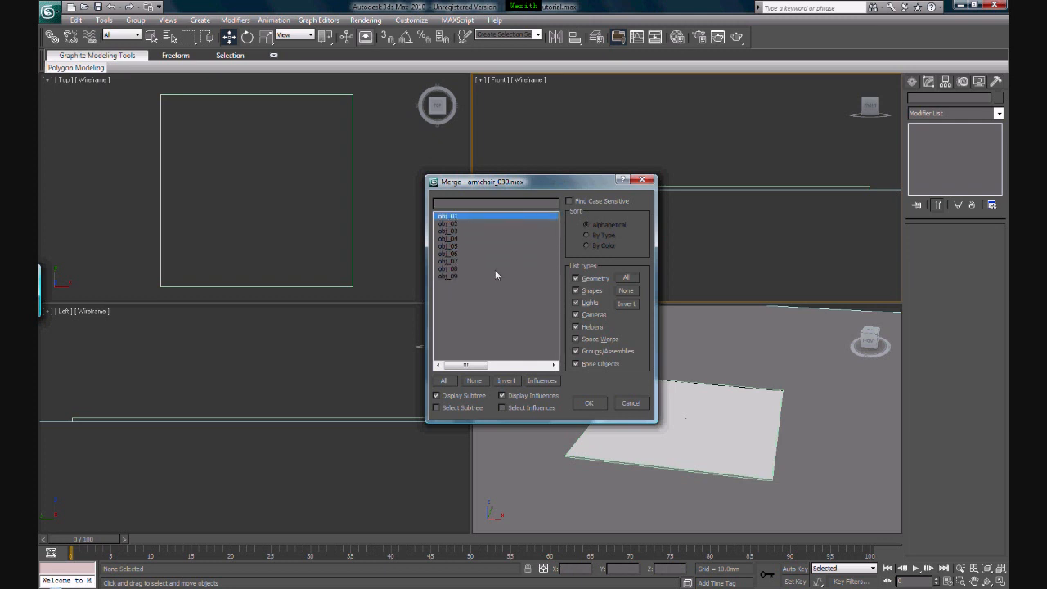
{"action": "left_click", "coordinate": [442, 382]}
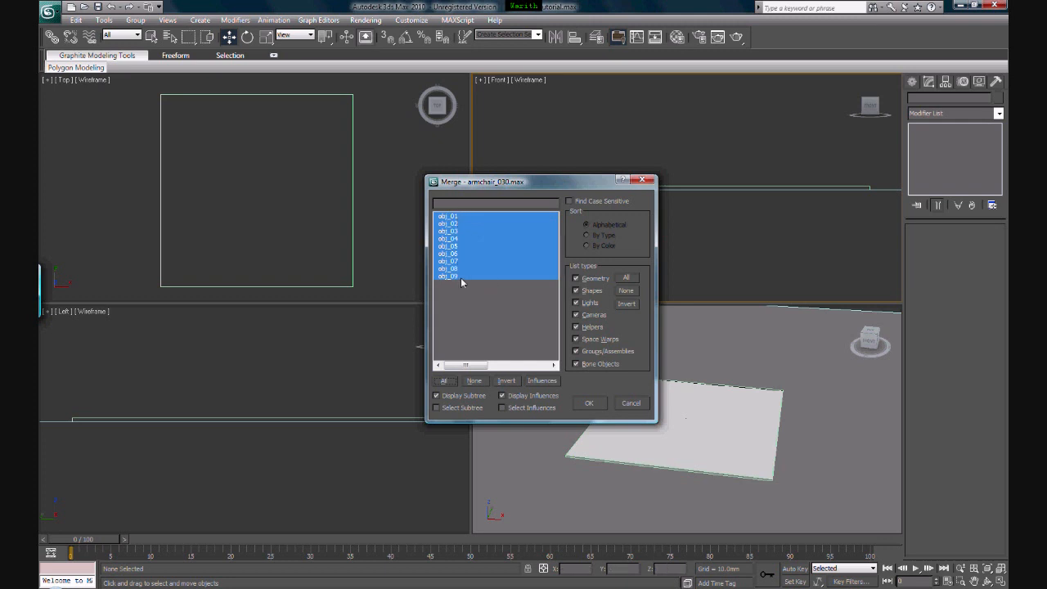
{"action": "left_click", "coordinate": [589, 402]}
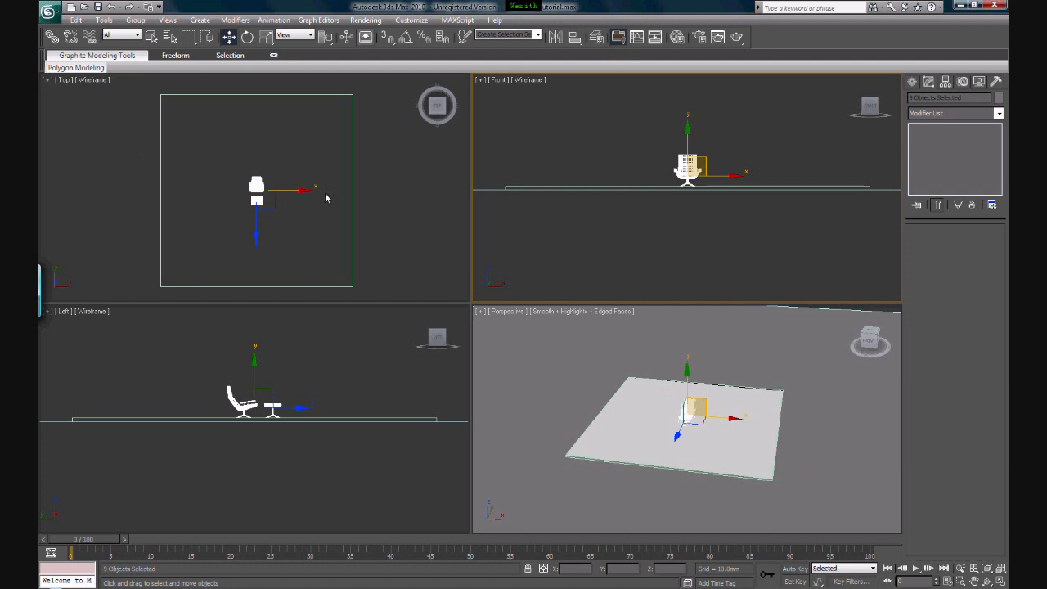
Move the merged armchair and footstool slightly toward negative X and Y on the floor slab, and deselect them
{"action": "left_click", "coordinate": [299, 190]}
{"action": "key", "text": "z"}
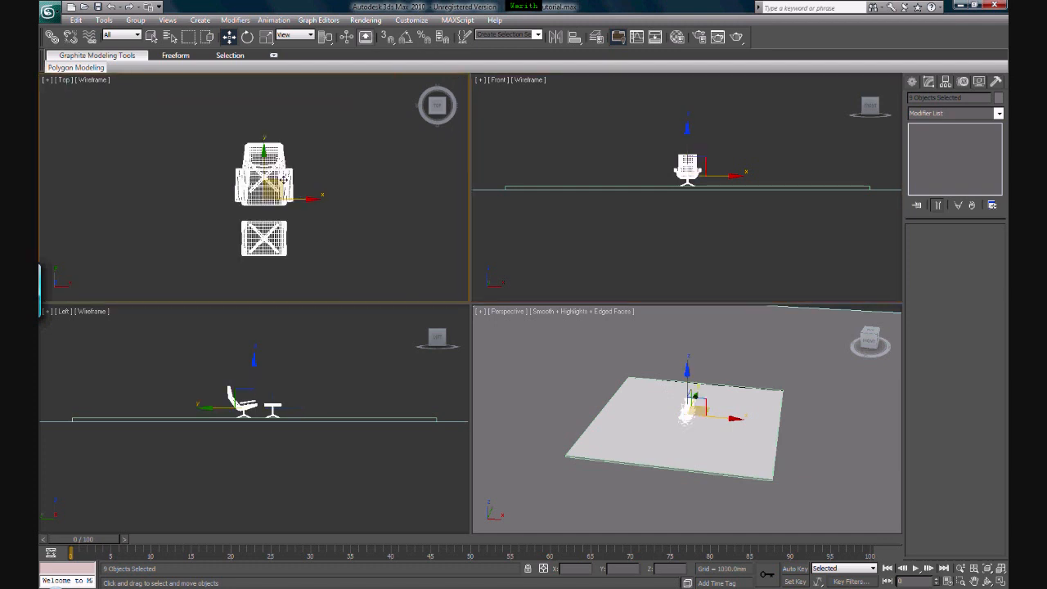
{"action": "left_click_drag", "start_coordinate": [285, 180], "coordinate": [254, 197]}
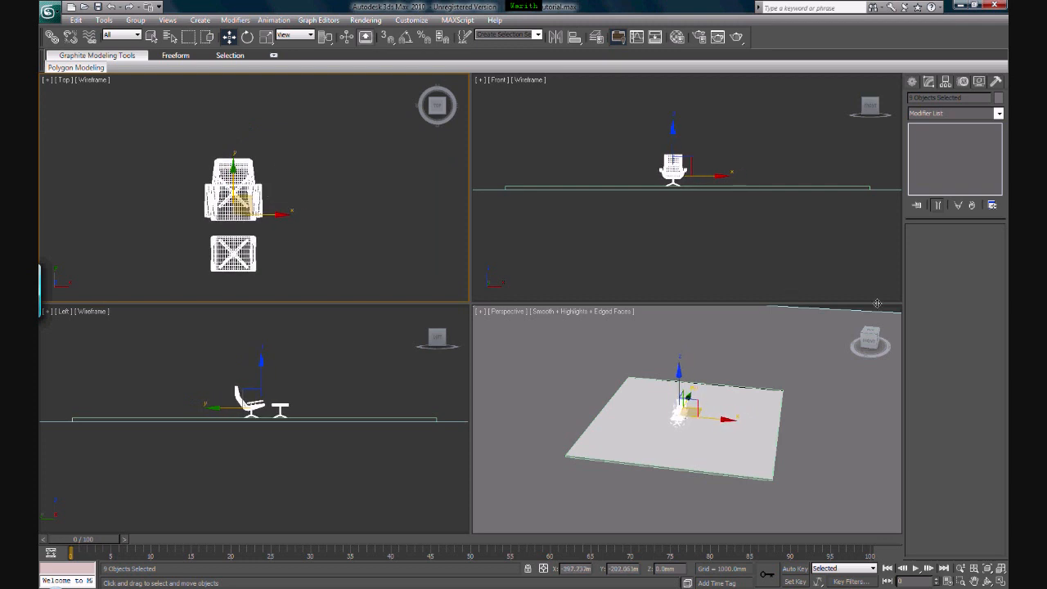
{"action": "scroll", "coordinate": [669, 413], "scroll_direction": "up", "scroll_amount": 5}
{"action": "scroll", "coordinate": [670, 413], "scroll_direction": "up", "scroll_amount": 7}
{"action": "middle_click_drag", "start_coordinate": [652, 394], "coordinate": [678, 435]}
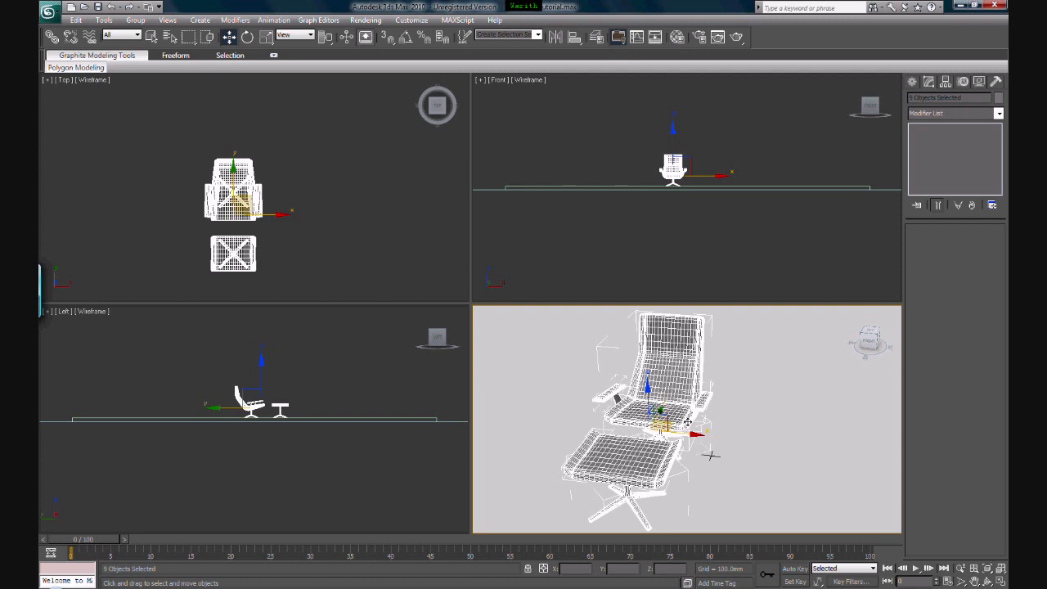
{"action": "scroll", "coordinate": [662, 421], "scroll_direction": "down", "scroll_amount": 5}
{"action": "scroll", "coordinate": [686, 420], "scroll_direction": "up", "scroll_amount": 3}
{"action": "scroll", "coordinate": [699, 376], "scroll_direction": "down", "scroll_amount": 3}
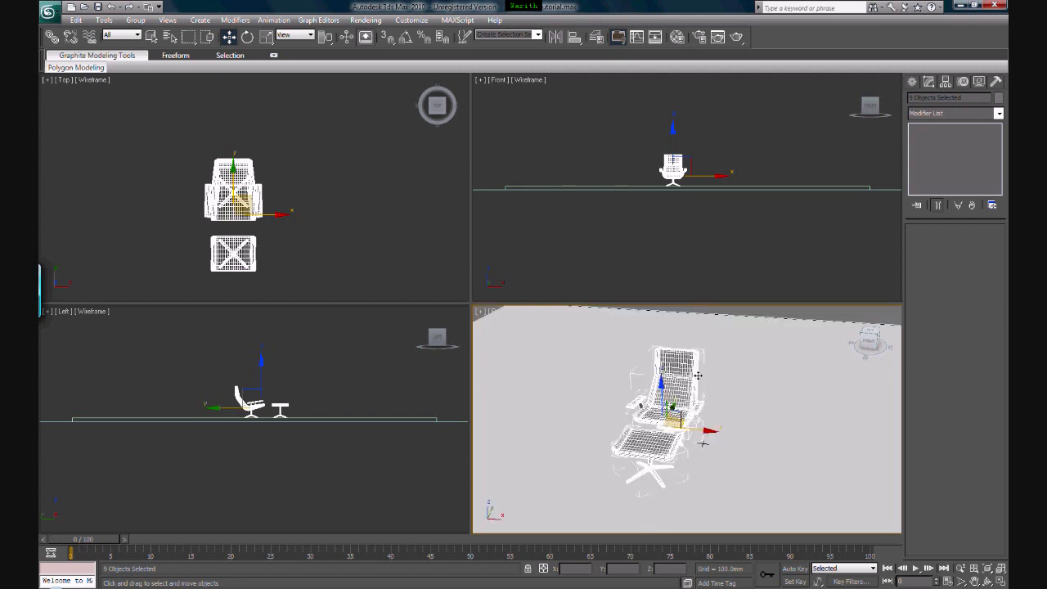
{"action": "left_click", "coordinate": [693, 229]}
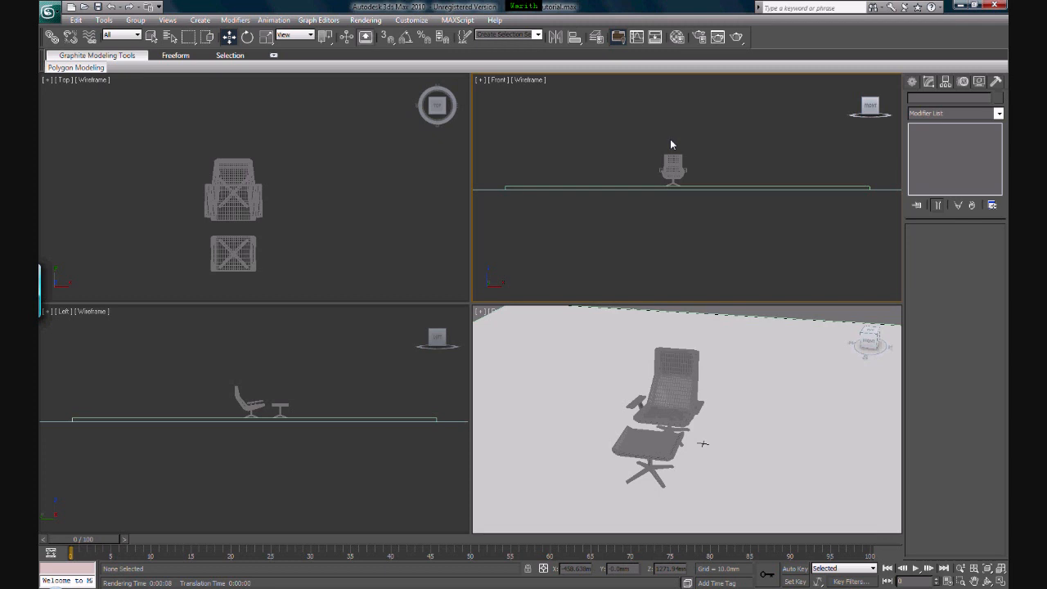
Turn the second material sample, 02 - Default, into an Arch & Design (mi) material using the Leather template
{"action": "key", "text": "m"}
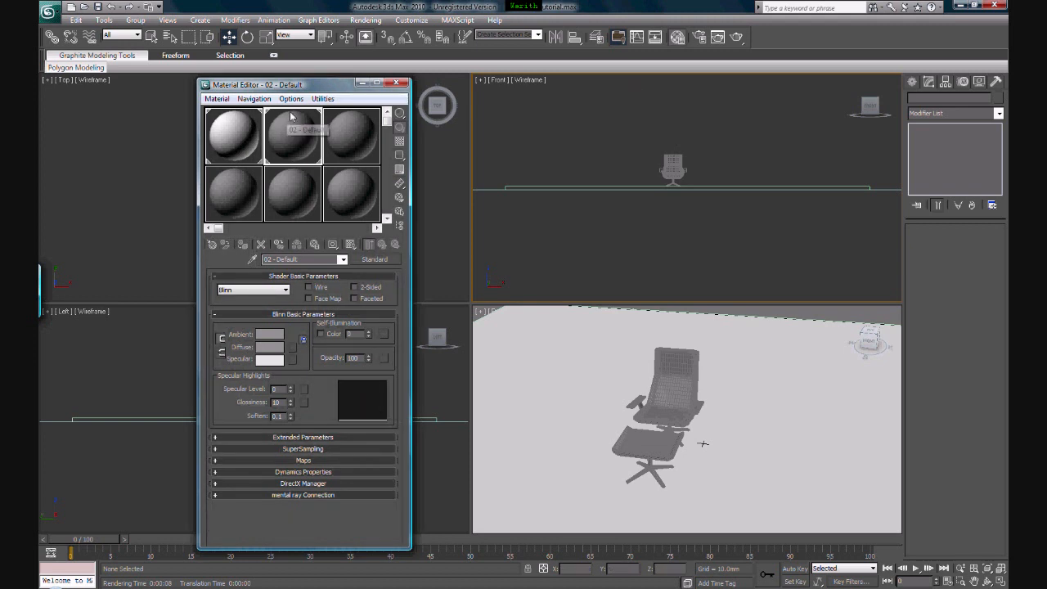
{"action": "left_click_drag", "start_coordinate": [336, 85], "coordinate": [397, 78]}
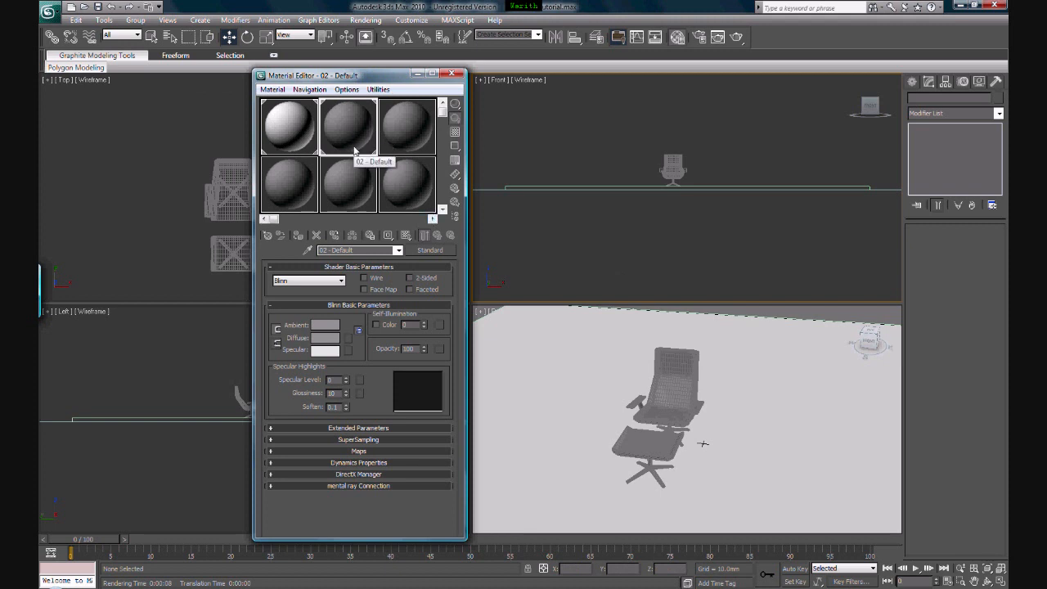
{"action": "left_click", "coordinate": [419, 250]}
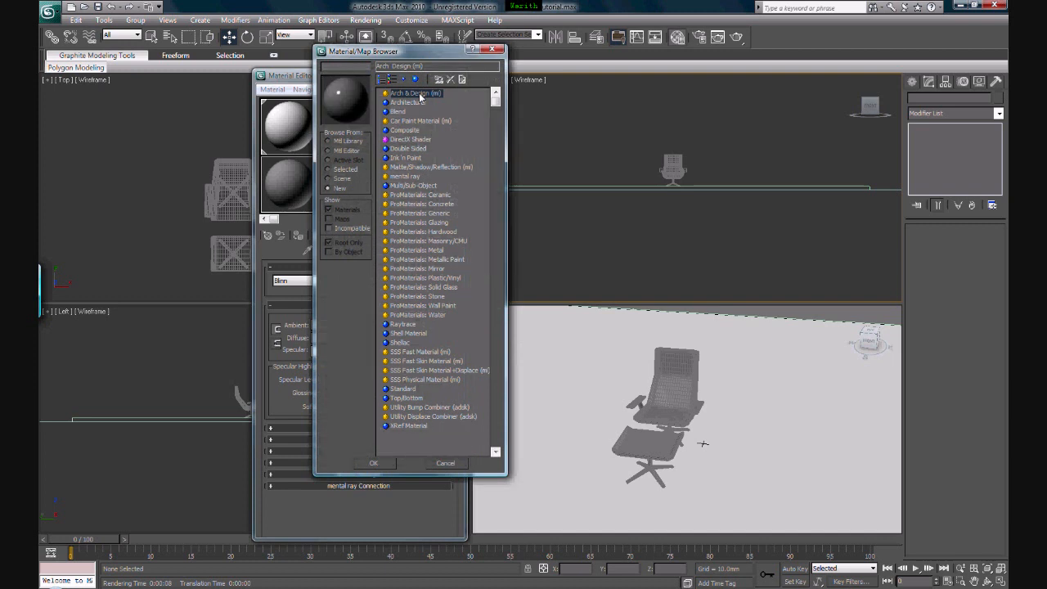
{"action": "double_click", "coordinate": [420, 96]}
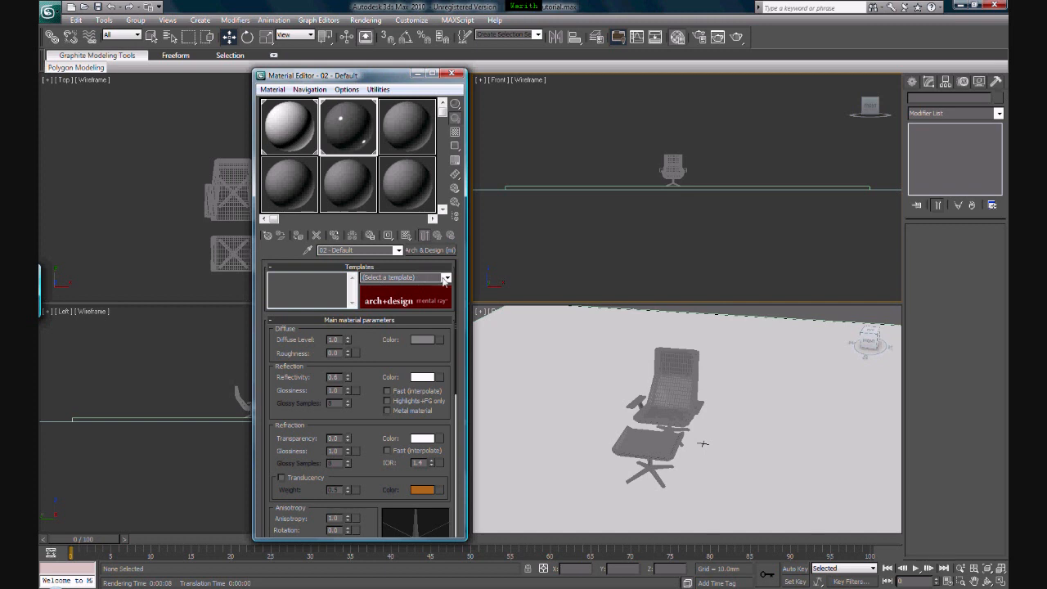
{"action": "left_click", "coordinate": [446, 278]}
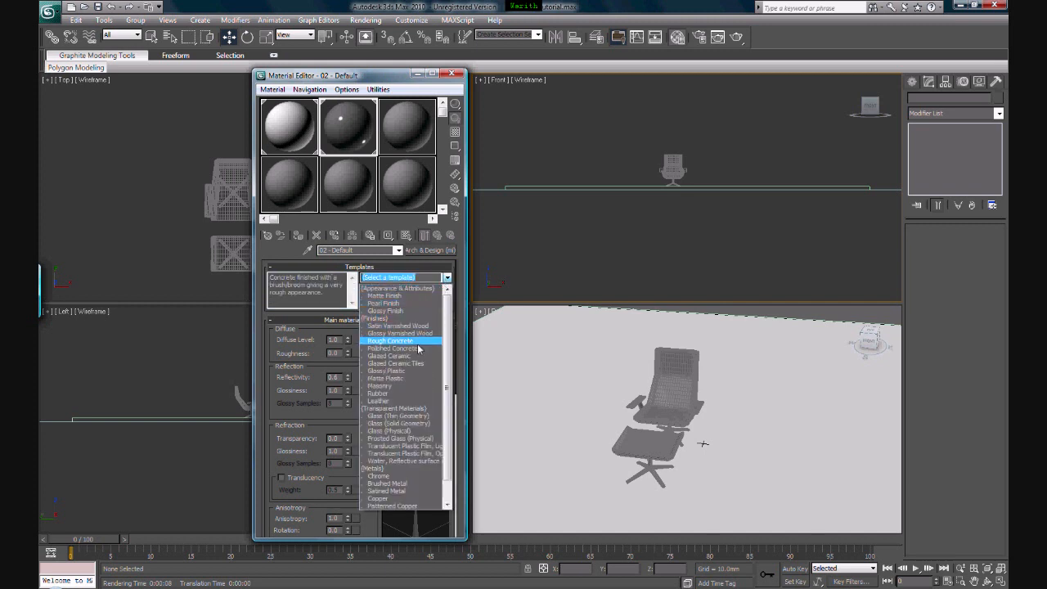
{"action": "left_click", "coordinate": [409, 401]}
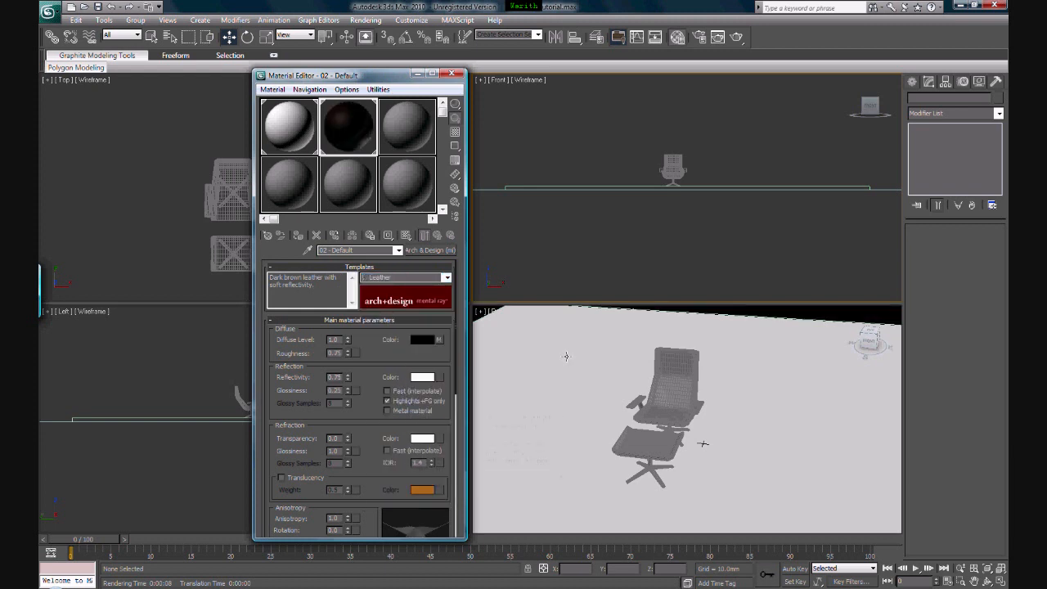
Set the leather material's diffuse color to dark brown, with red 0.31, green 0.224 and blue 0.02
{"action": "left_click", "coordinate": [677, 384]}
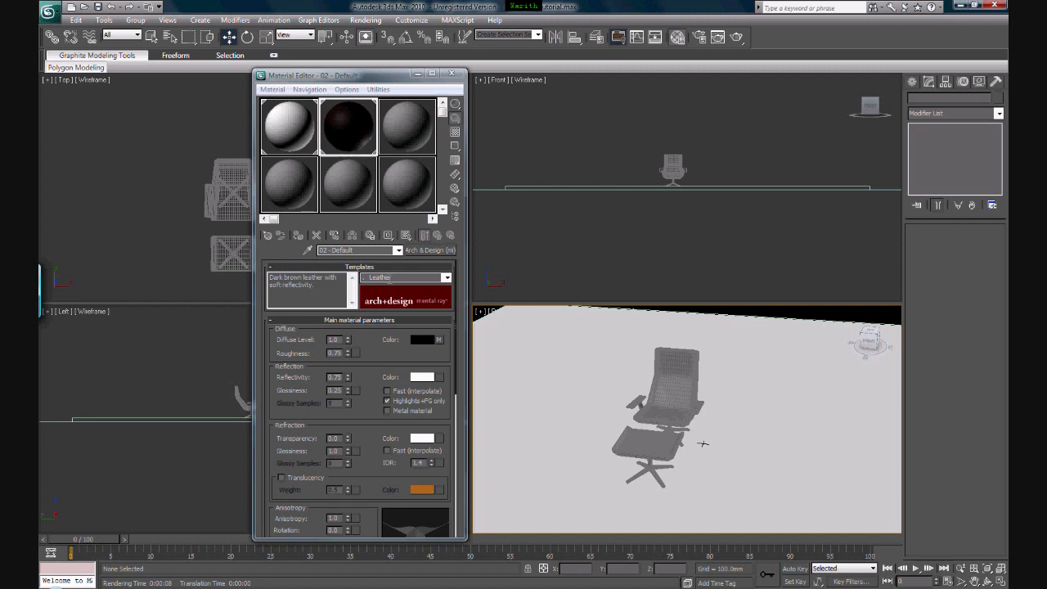
{"action": "left_click", "coordinate": [421, 340]}
{"action": "left_click_drag", "start_coordinate": [292, 155], "coordinate": [282, 133]}
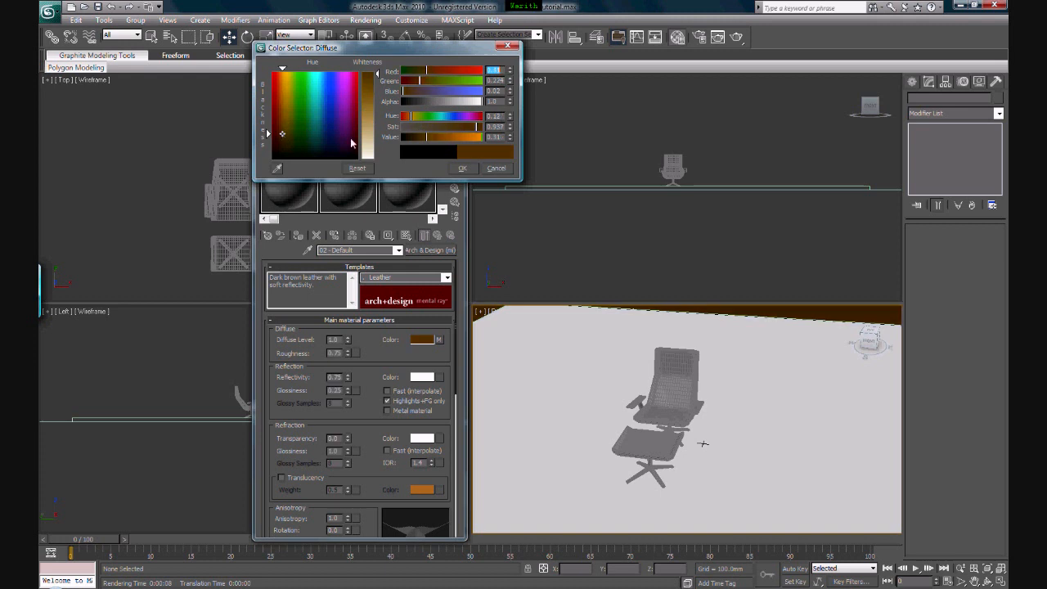
{"action": "left_click", "coordinate": [463, 169]}
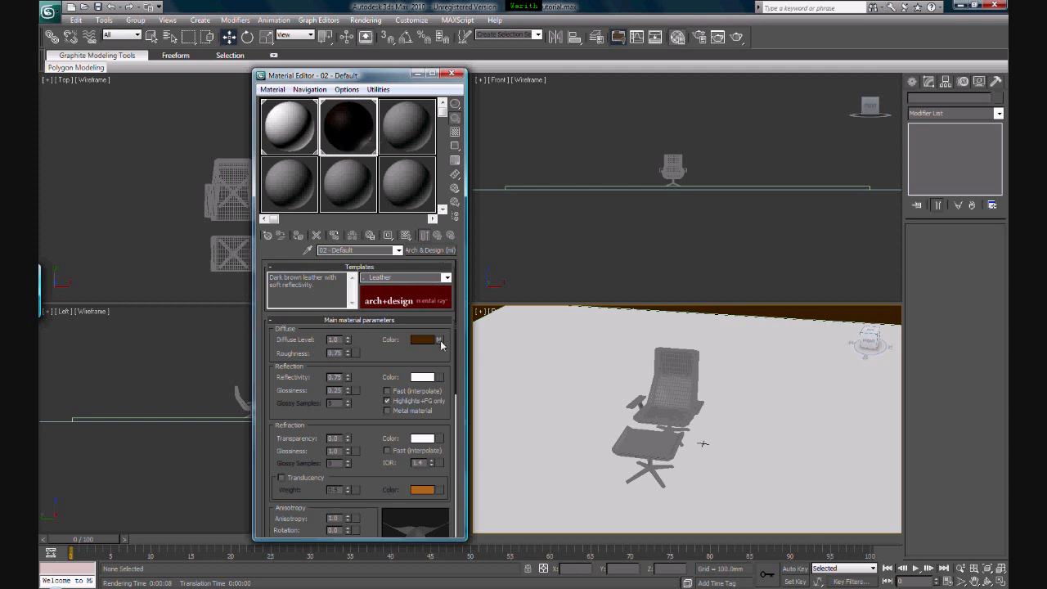
Change Color #1 of the leather's diffuse noise map to a medium orange-brown
{"action": "left_click", "coordinate": [439, 341]}
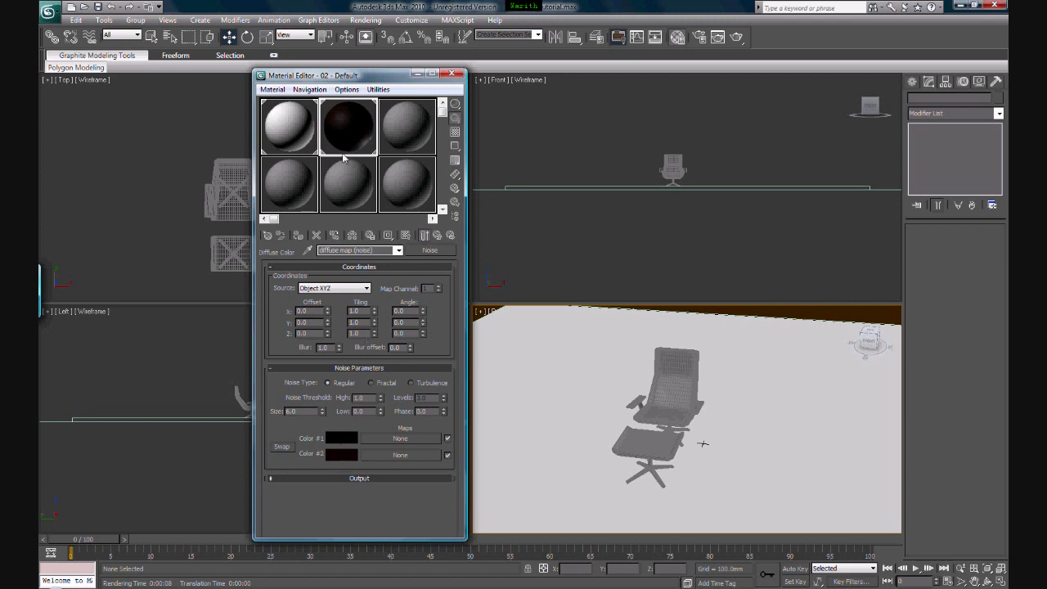
{"action": "left_click", "coordinate": [342, 443]}
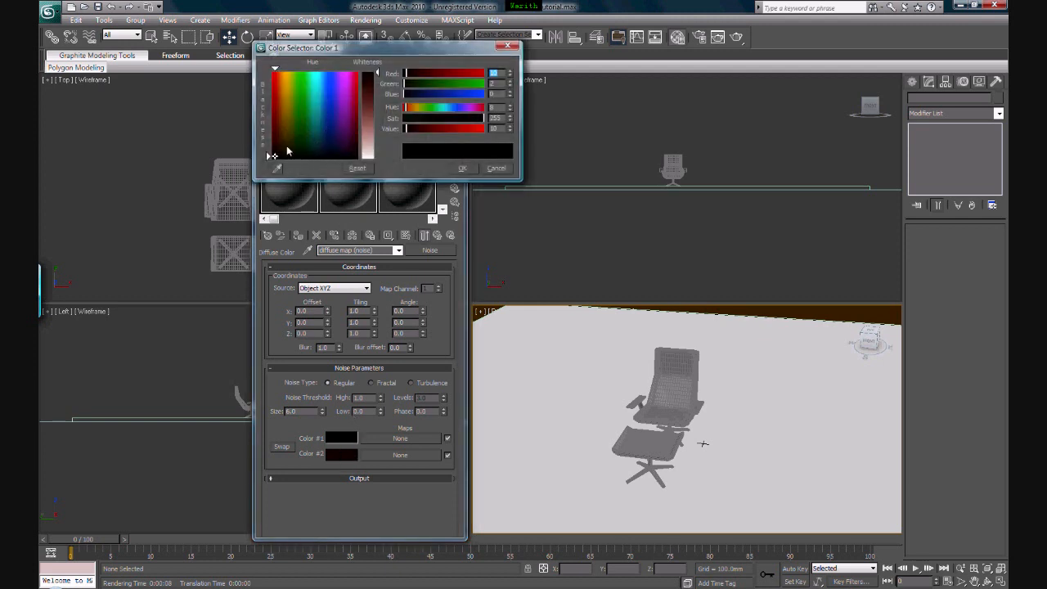
{"action": "left_click", "coordinate": [289, 134]}
{"action": "left_click_drag", "start_coordinate": [289, 133], "coordinate": [283, 128]}
{"action": "left_click_drag", "start_coordinate": [372, 114], "coordinate": [373, 85]}
{"action": "left_click", "coordinate": [462, 168]}
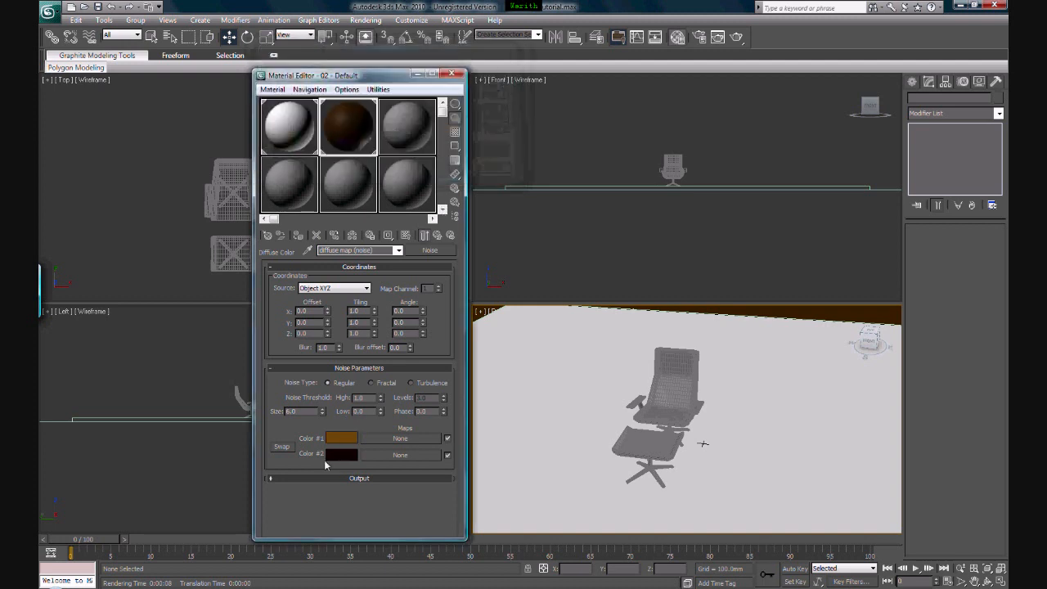
Change Color #2 of the diffuse noise map to dark brown, with red 76, green 56 and blue 22
{"action": "left_click", "coordinate": [339, 457]}
{"action": "left_click", "coordinate": [281, 141]}
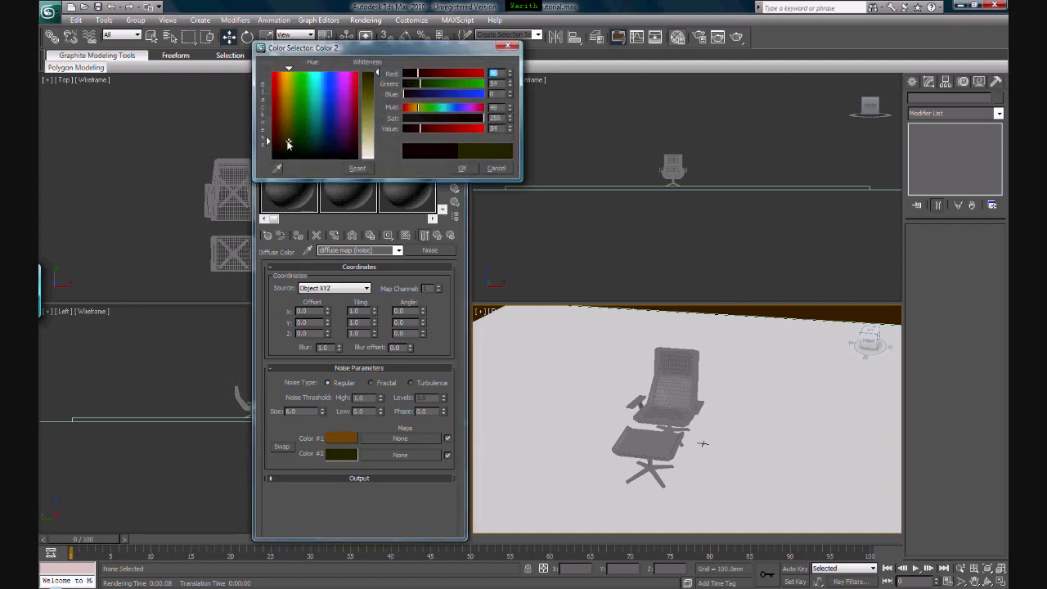
{"action": "left_click_drag", "start_coordinate": [372, 102], "coordinate": [368, 82]}
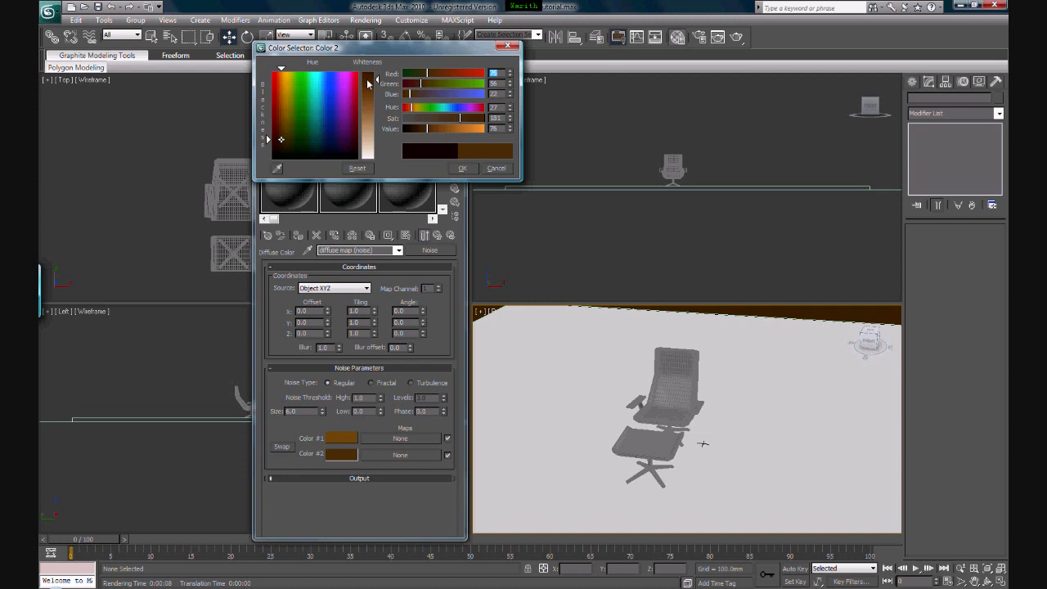
{"action": "left_click", "coordinate": [463, 168]}
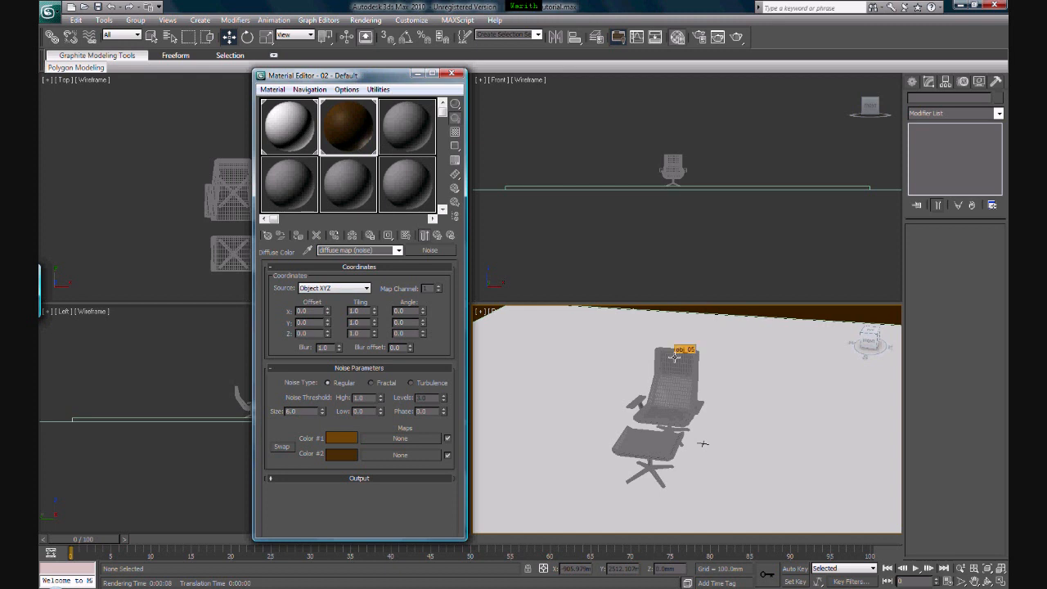
Assign the brown leather material to the chair's seat and the footstool cushion, and close the material editor
{"action": "left_click", "coordinate": [437, 236]}
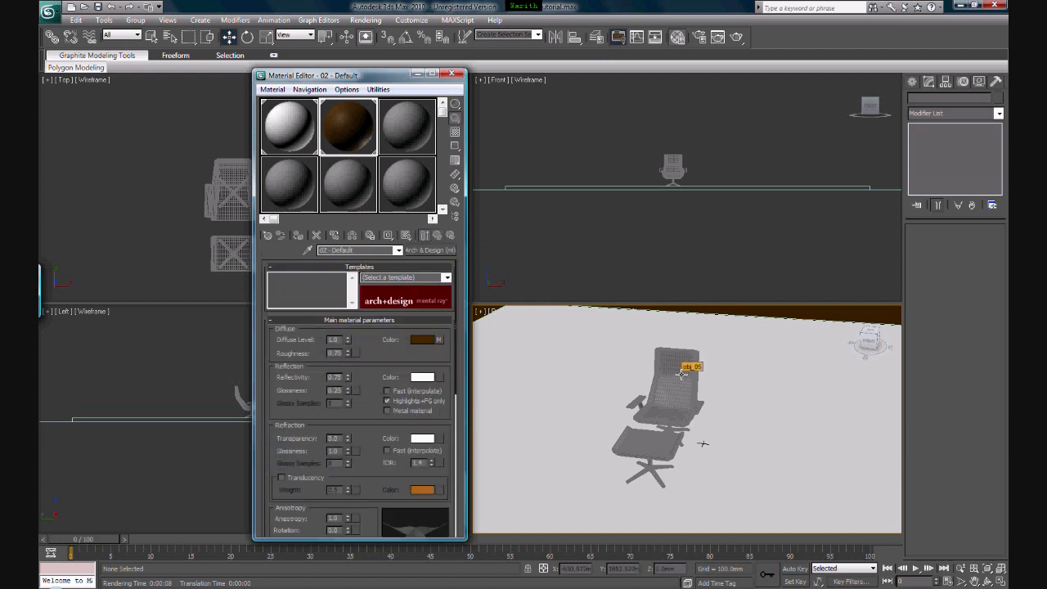
{"action": "left_click", "coordinate": [681, 374]}
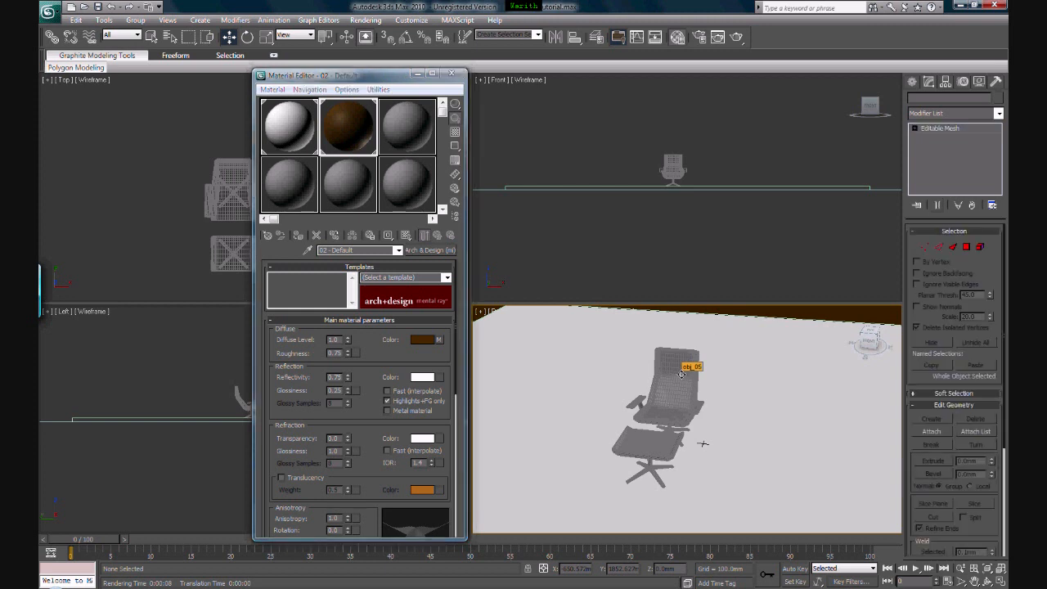
{"action": "left_click", "coordinate": [642, 439], "text": "ctrl"}
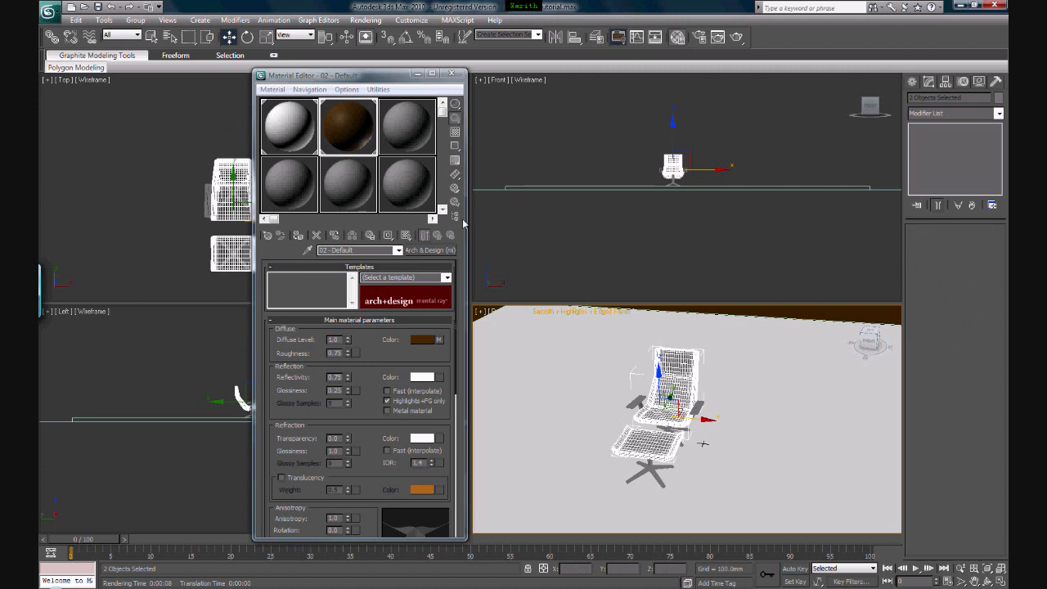
{"action": "left_click", "coordinate": [299, 236]}
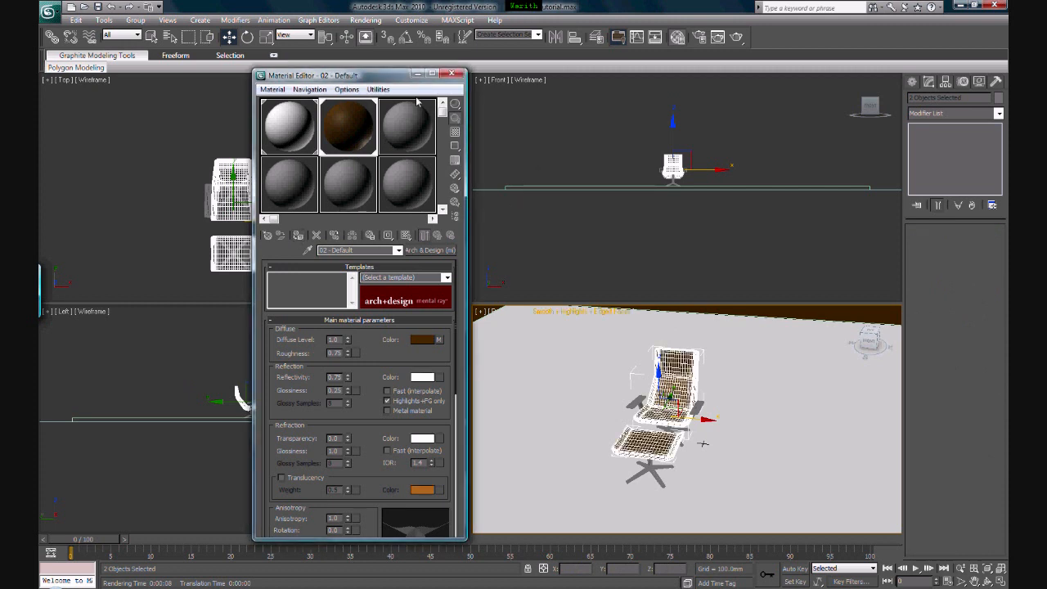
{"action": "left_click", "coordinate": [450, 75]}
{"action": "left_click", "coordinate": [734, 336]}
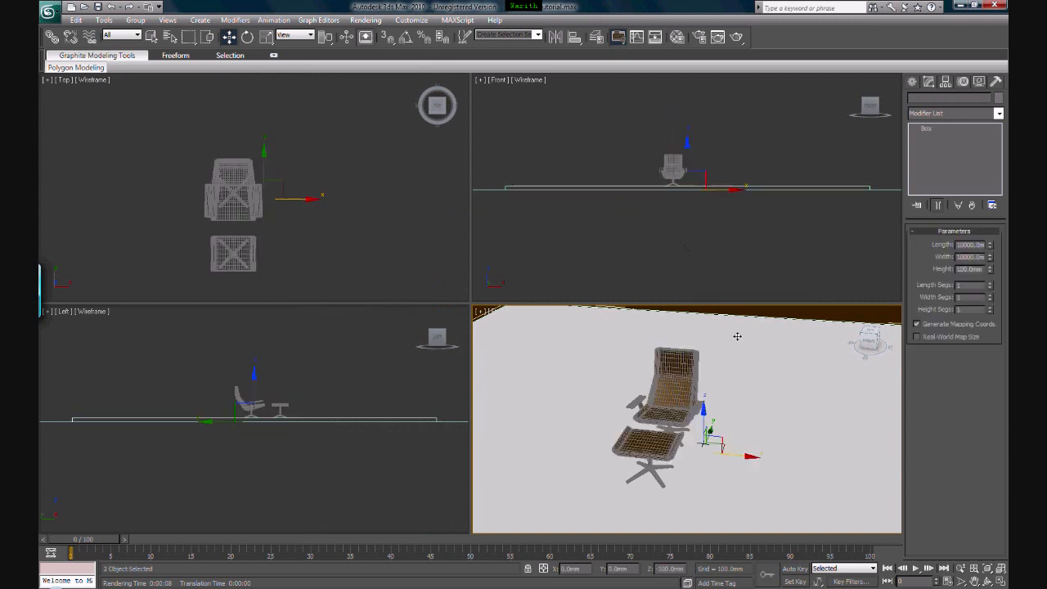
{"action": "scroll", "coordinate": [669, 381], "scroll_direction": "up", "scroll_amount": 3}
{"action": "middle_click_drag", "start_coordinate": [670, 380], "coordinate": [622, 413]}
{"action": "middle_click_drag", "start_coordinate": [630, 489], "coordinate": [626, 482]}
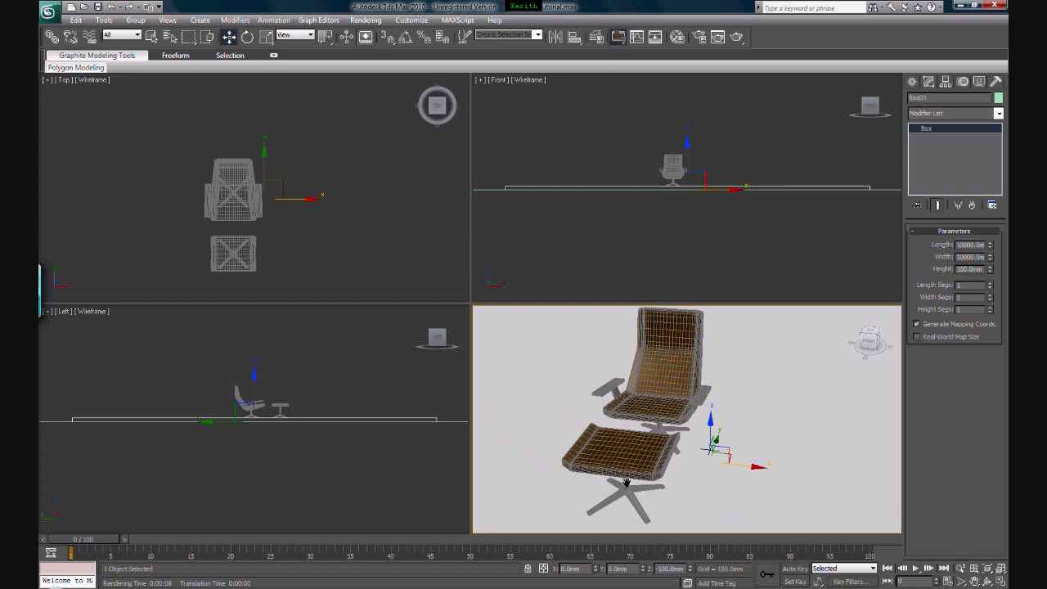
Turn the third material slot into an Arch & Design material and apply the Chrome template to it
{"action": "key", "text": "m"}
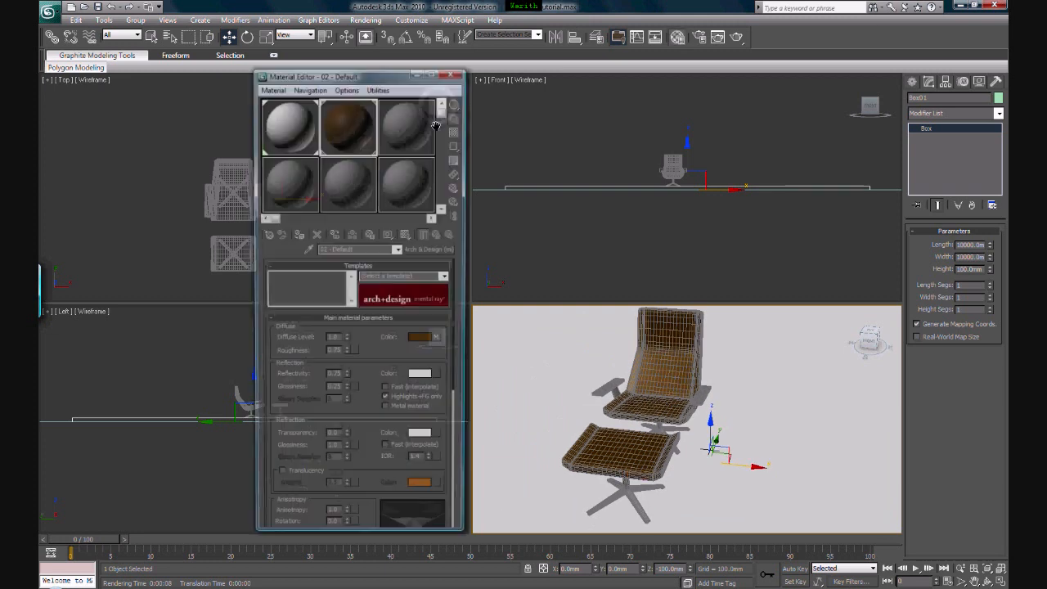
{"action": "left_click", "coordinate": [408, 136]}
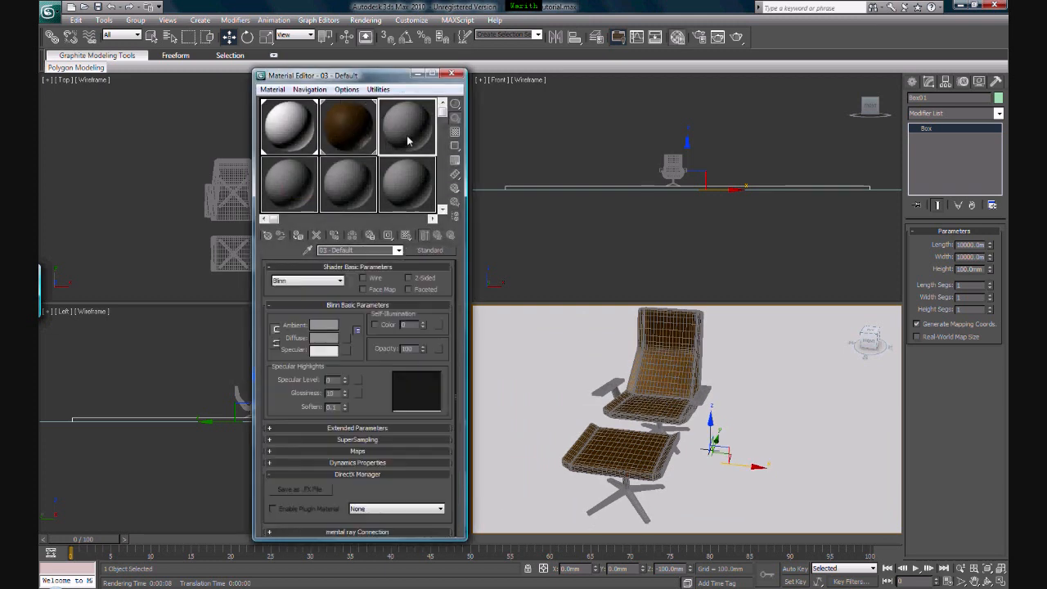
{"action": "left_click", "coordinate": [430, 249]}
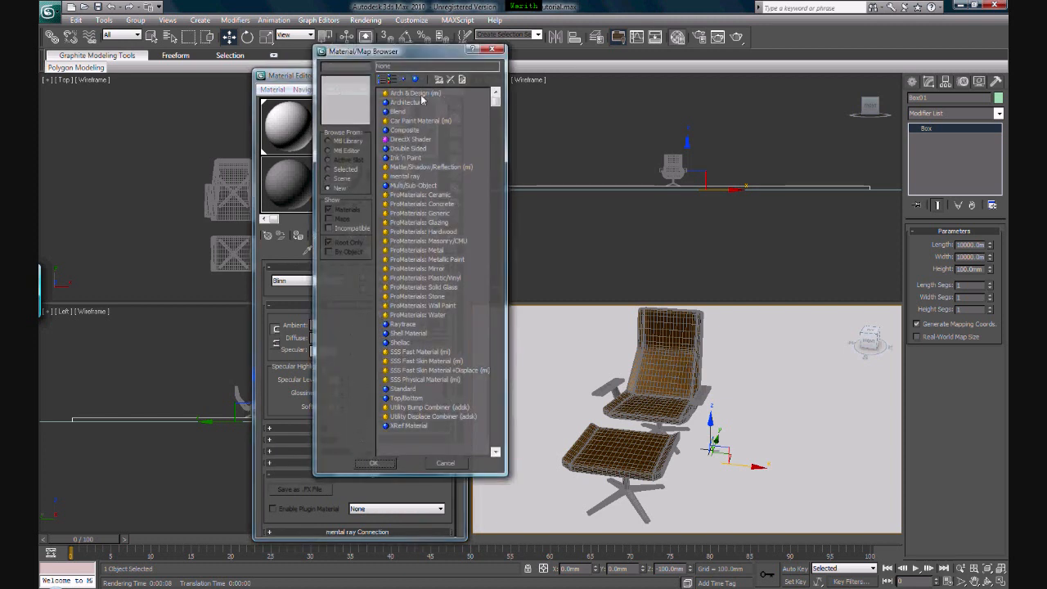
{"action": "double_click", "coordinate": [422, 99]}
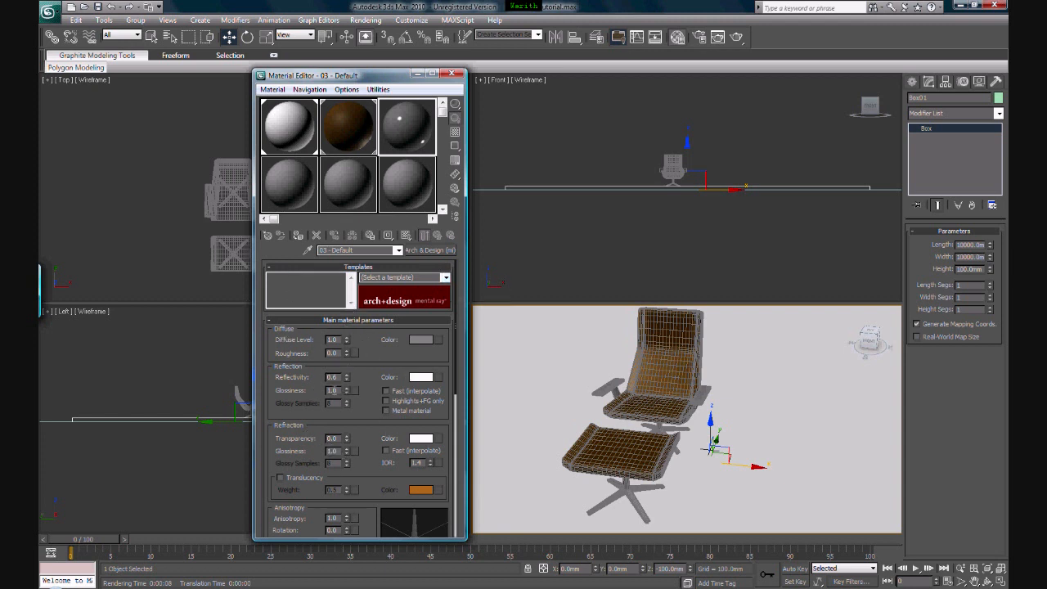
{"action": "left_click", "coordinate": [446, 278]}
{"action": "scroll", "coordinate": [446, 316], "scroll_direction": "down", "scroll_amount": 1}
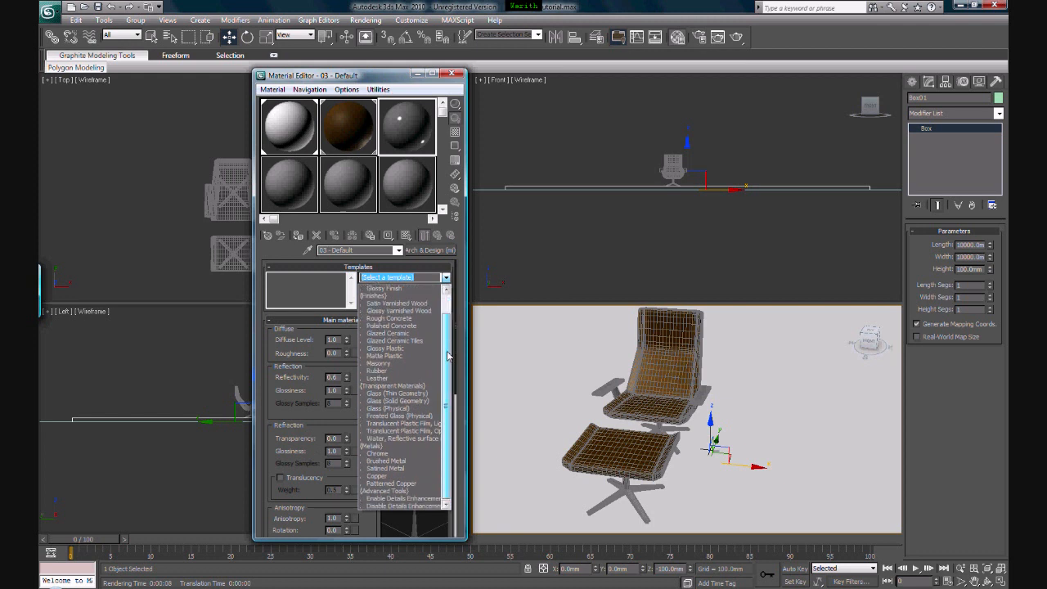
{"action": "left_click", "coordinate": [377, 455]}
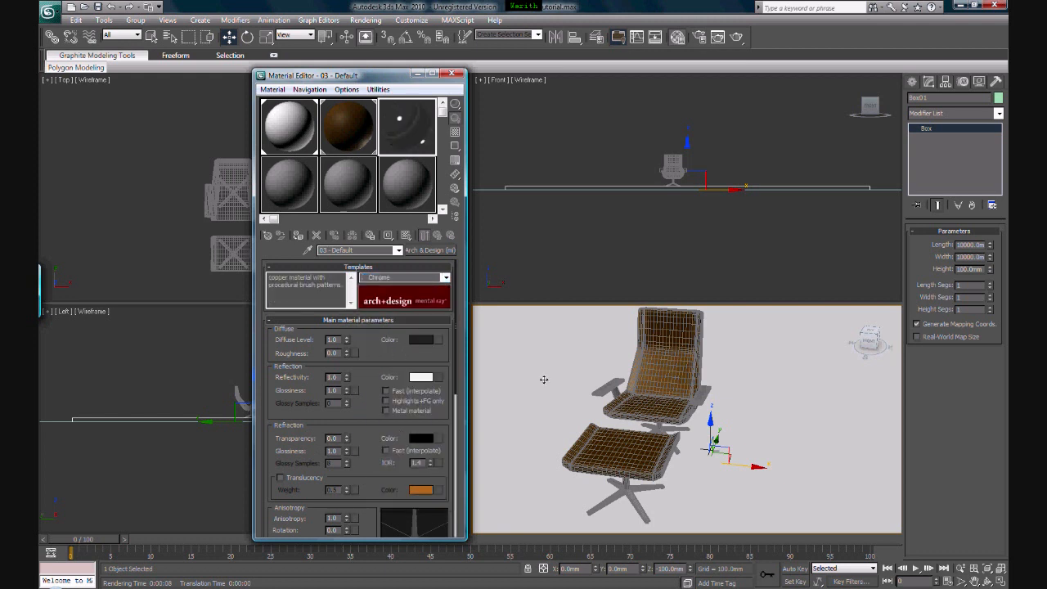
Try selecting the armrests and both leg bases in the Perspective view, checking the selection with a trial move and undoing it
{"action": "left_click", "coordinate": [613, 386]}
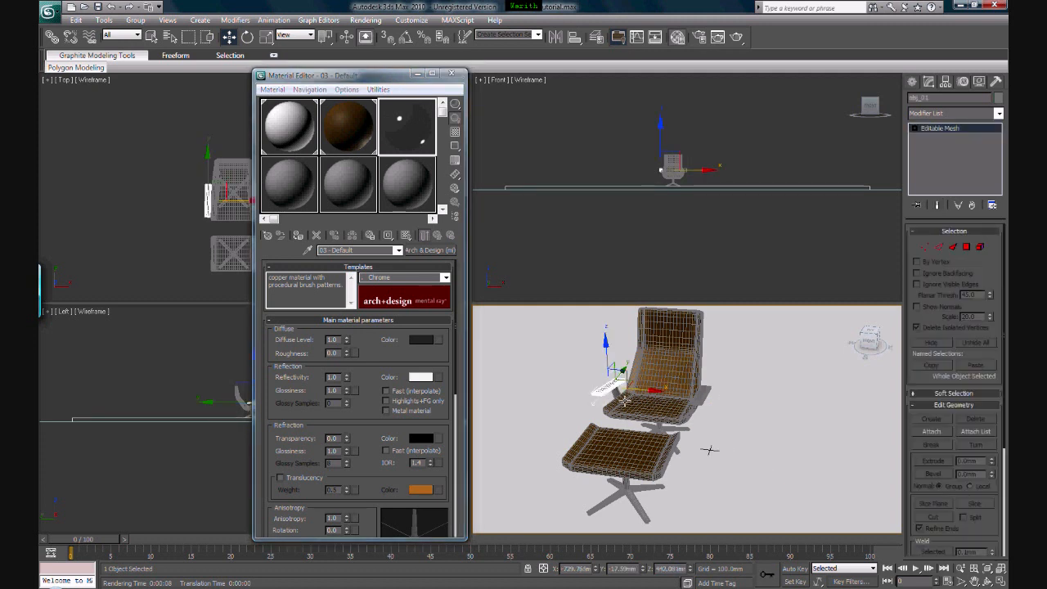
{"action": "left_click", "coordinate": [686, 393], "text": "ctrl"}
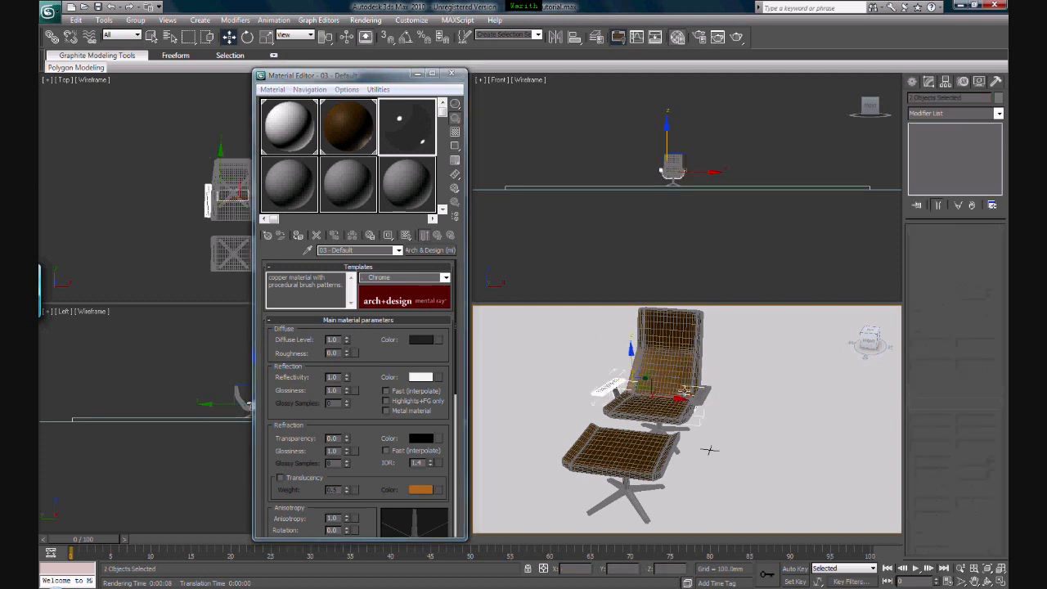
{"action": "left_click", "coordinate": [703, 392], "text": "ctrl"}
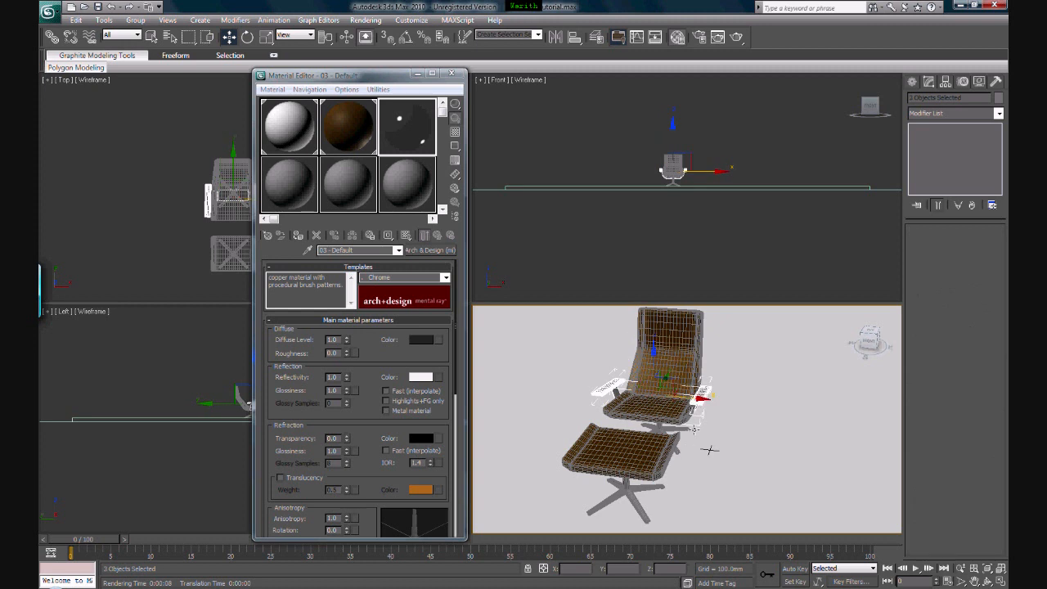
{"action": "left_click", "coordinate": [687, 428], "text": "ctrl"}
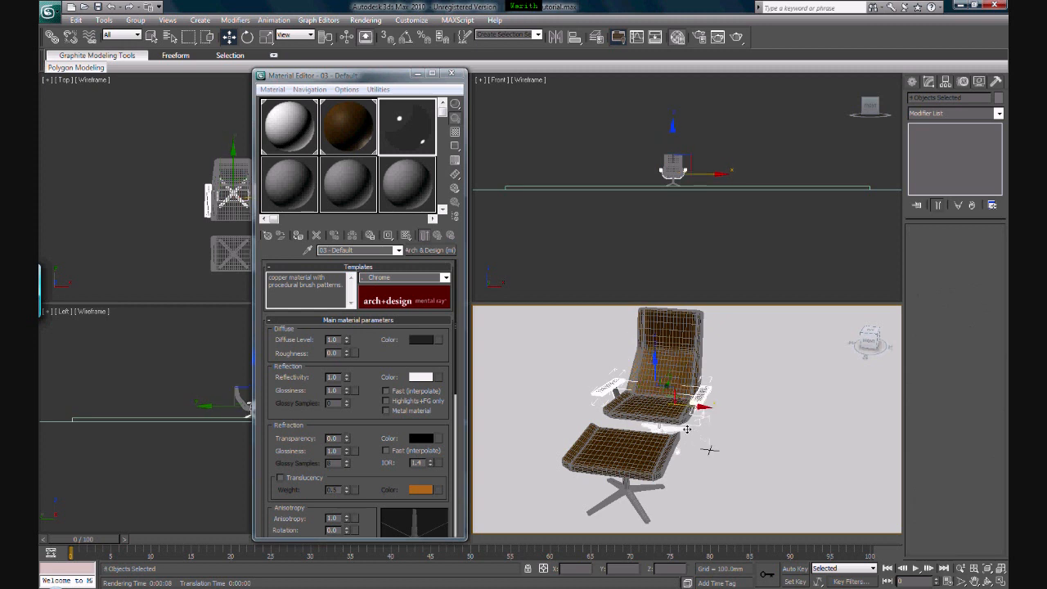
{"action": "left_click", "coordinate": [629, 493], "text": "ctrl"}
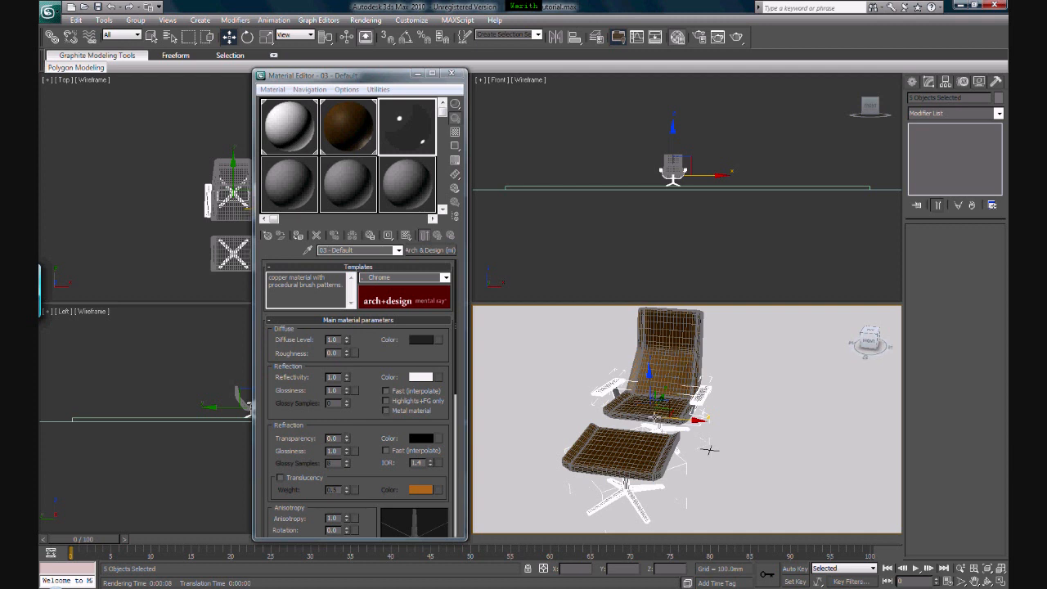
{"action": "left_click_drag", "start_coordinate": [637, 417], "coordinate": [822, 446]}
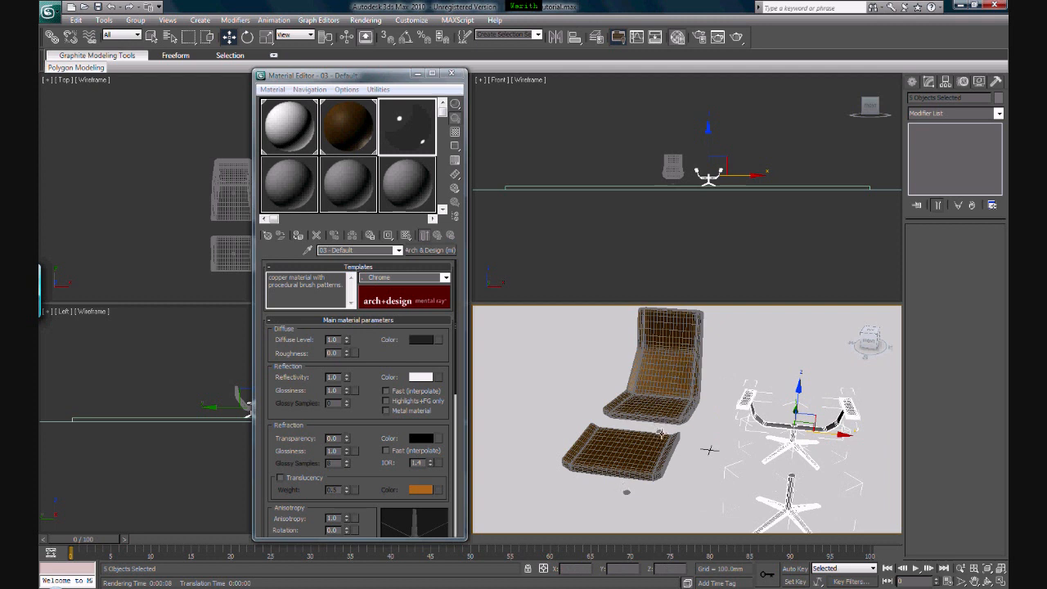
{"action": "key", "text": "ctrl+z"}
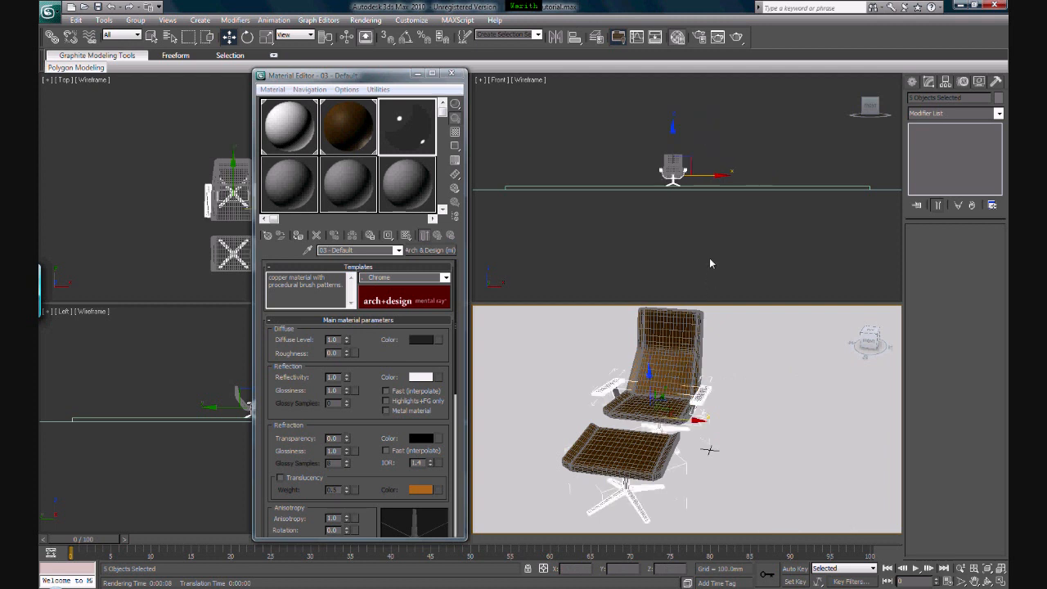
Select both leg bases, the armrests and their supports in the Front view, checking the selection with a trial move and undoing it
{"action": "middle_click_drag", "start_coordinate": [692, 187], "coordinate": [669, 194]}
{"action": "scroll", "coordinate": [685, 207], "scroll_direction": "up", "scroll_amount": 6}
{"action": "scroll", "coordinate": [669, 194], "scroll_direction": "up", "scroll_amount": 8}
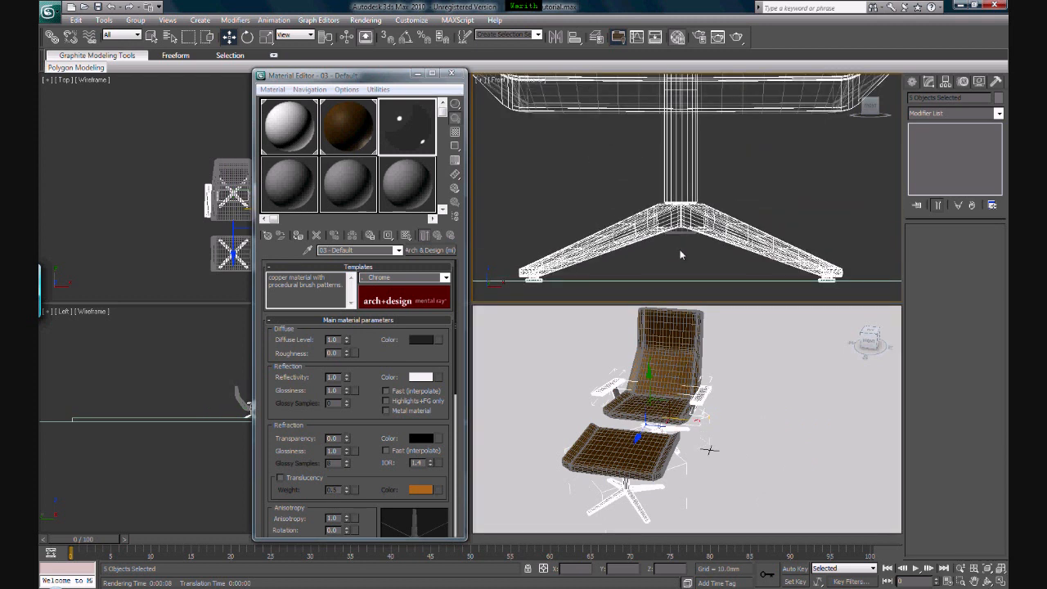
{"action": "scroll", "coordinate": [678, 232], "scroll_direction": "down", "scroll_amount": 2}
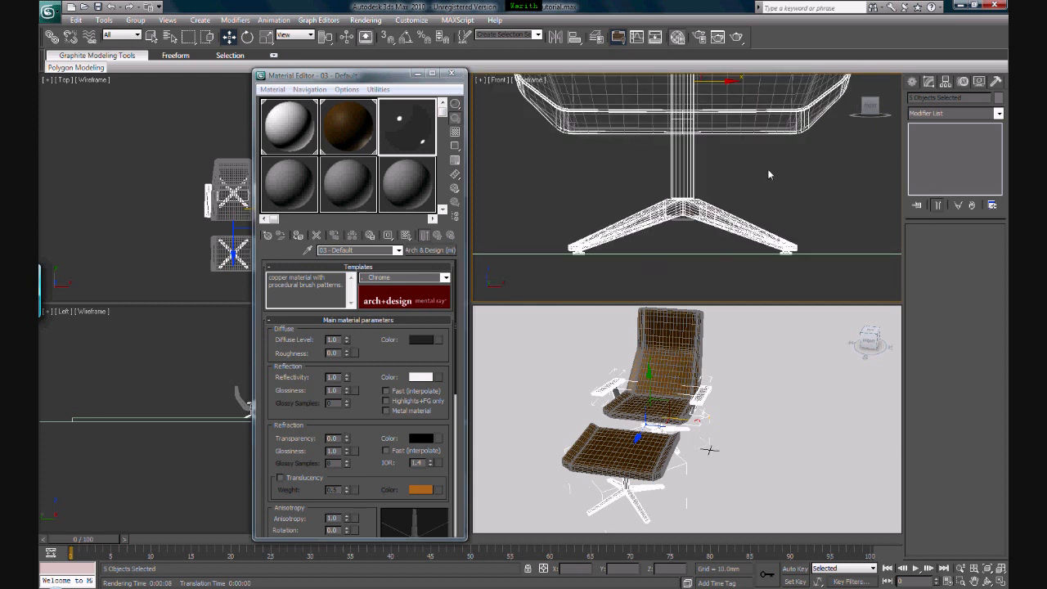
{"action": "left_click_drag", "start_coordinate": [769, 173], "coordinate": [587, 243]}
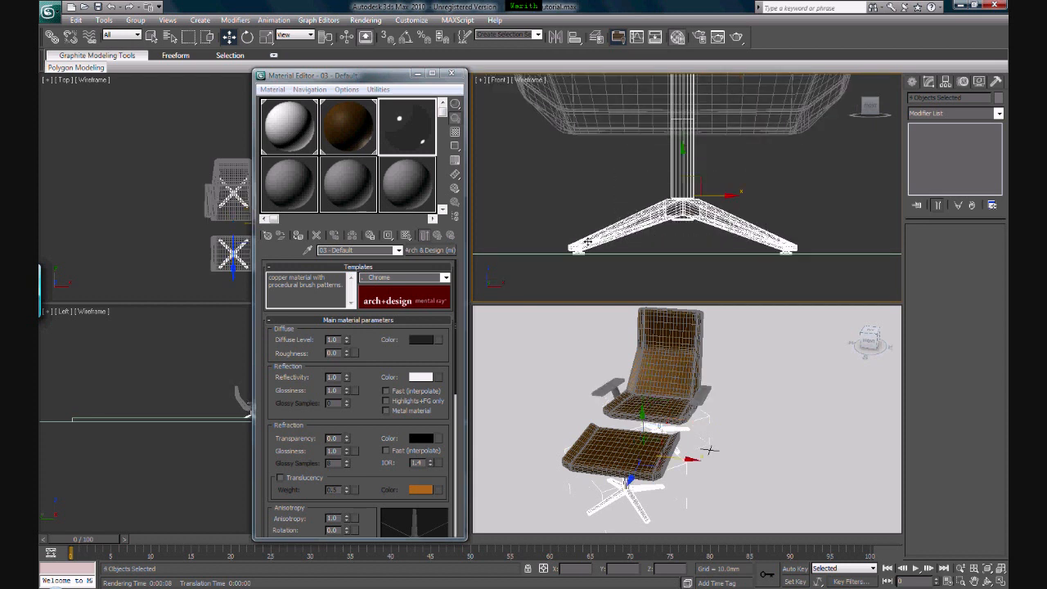
{"action": "middle_click_drag", "start_coordinate": [711, 205], "coordinate": [704, 241]}
{"action": "scroll", "coordinate": [705, 238], "scroll_direction": "down", "scroll_amount": 4}
{"action": "middle_click_drag", "start_coordinate": [765, 156], "coordinate": [752, 194]}
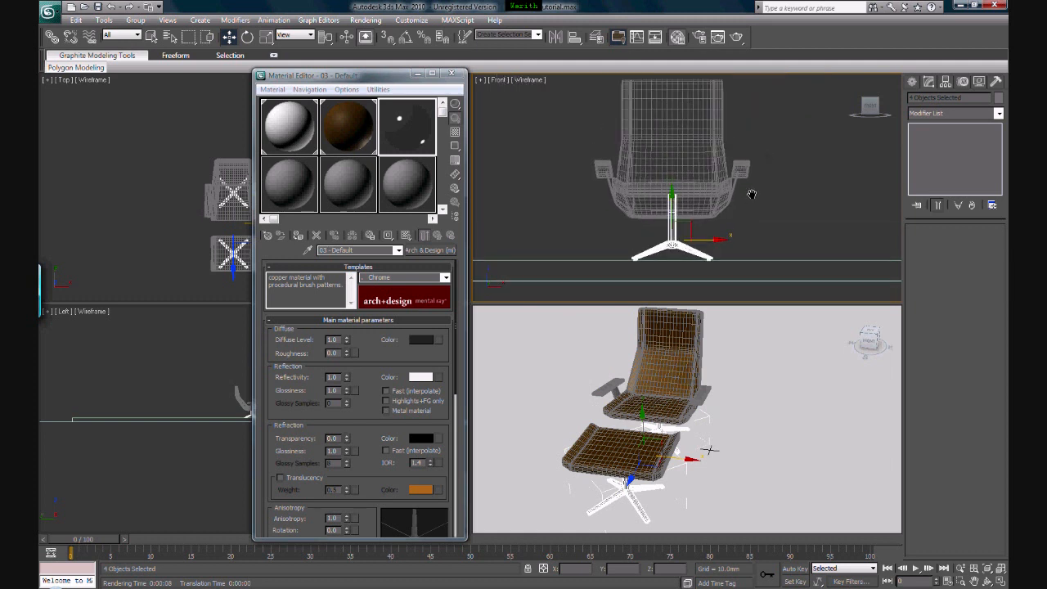
{"action": "left_click", "coordinate": [741, 170], "text": "ctrl"}
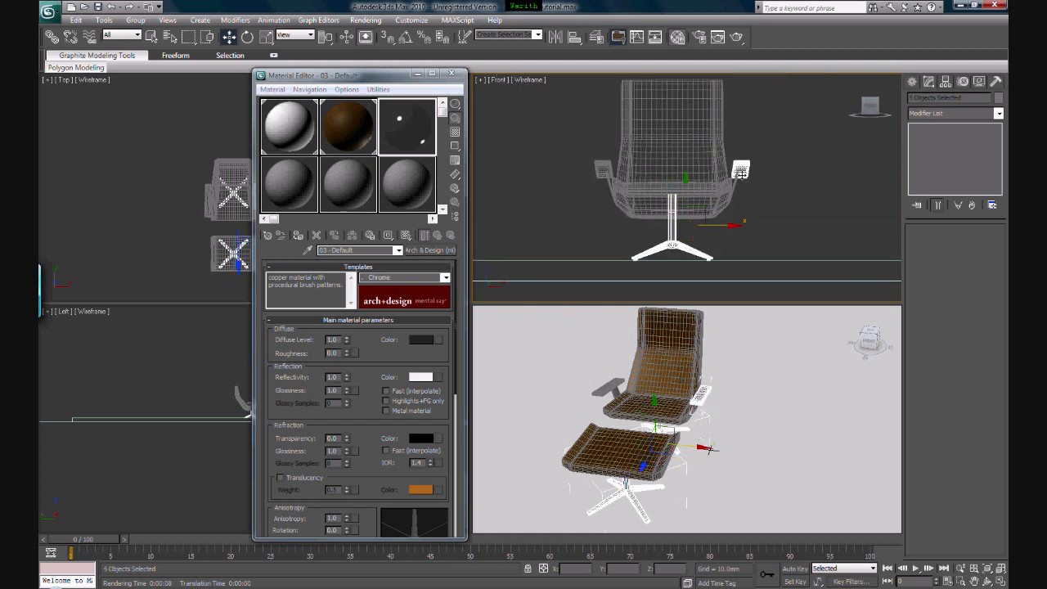
{"action": "left_click", "coordinate": [607, 169], "text": "ctrl"}
{"action": "left_click", "coordinate": [608, 181], "text": "ctrl"}
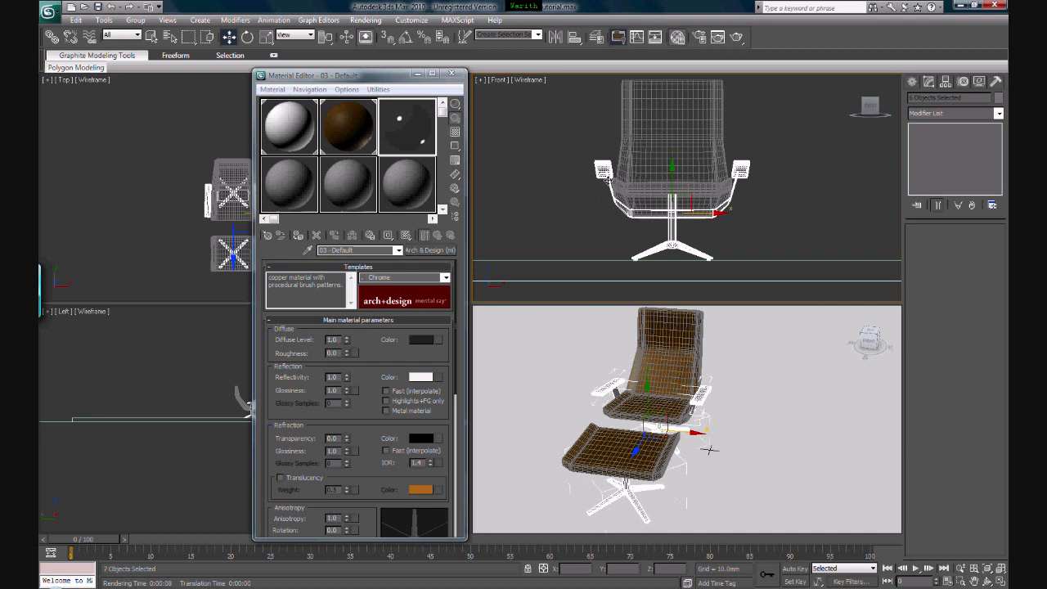
{"action": "left_click_drag", "start_coordinate": [689, 198], "coordinate": [765, 222]}
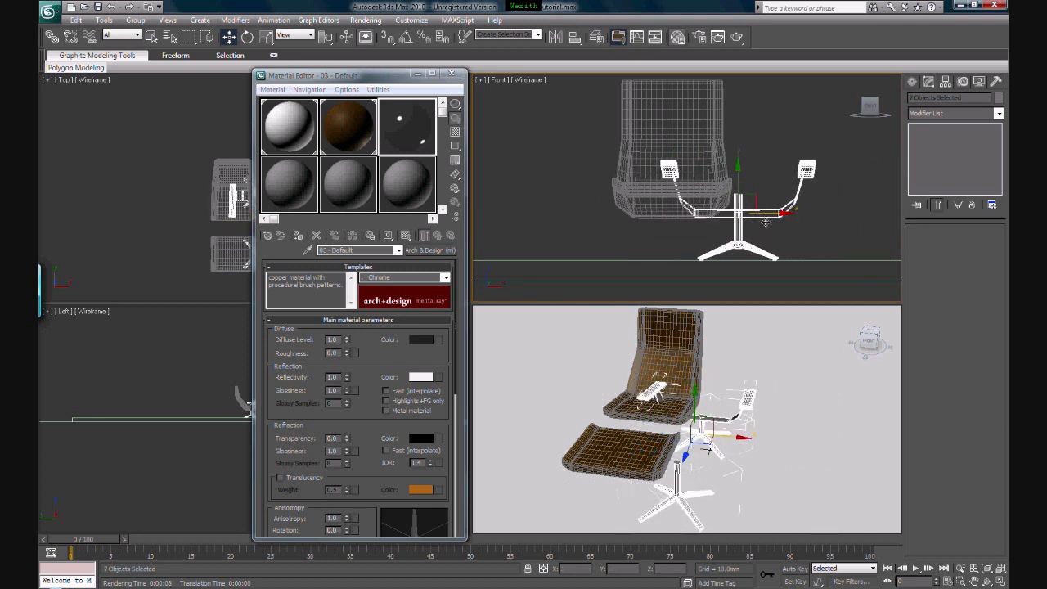
{"action": "key", "text": "ctrl+z"}
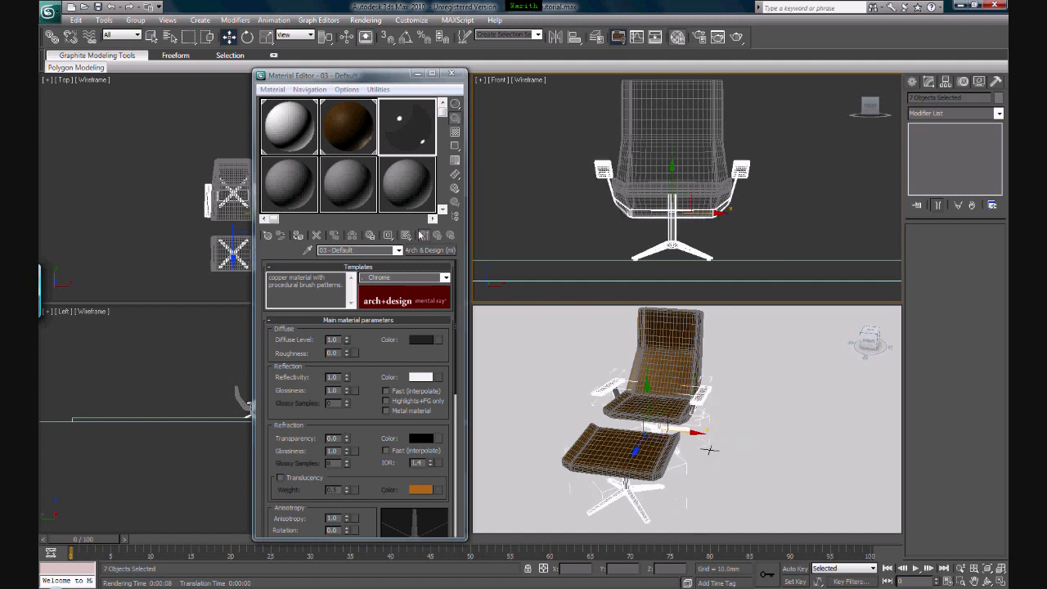
Assign the chrome material to the selected frame parts, close the material editor and clear the selection
{"action": "left_click", "coordinate": [299, 237]}
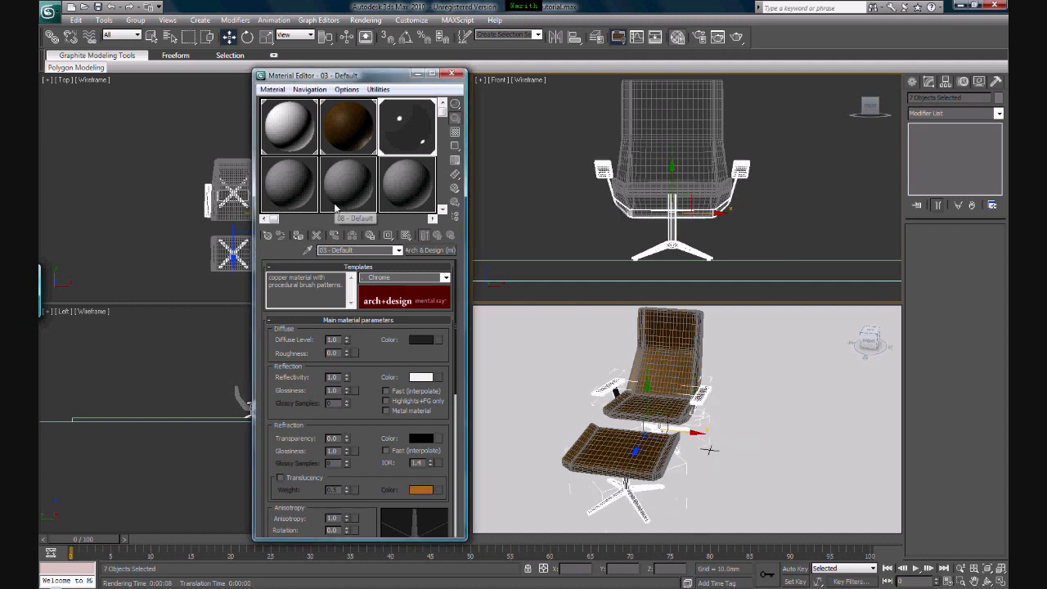
{"action": "left_click", "coordinate": [448, 75]}
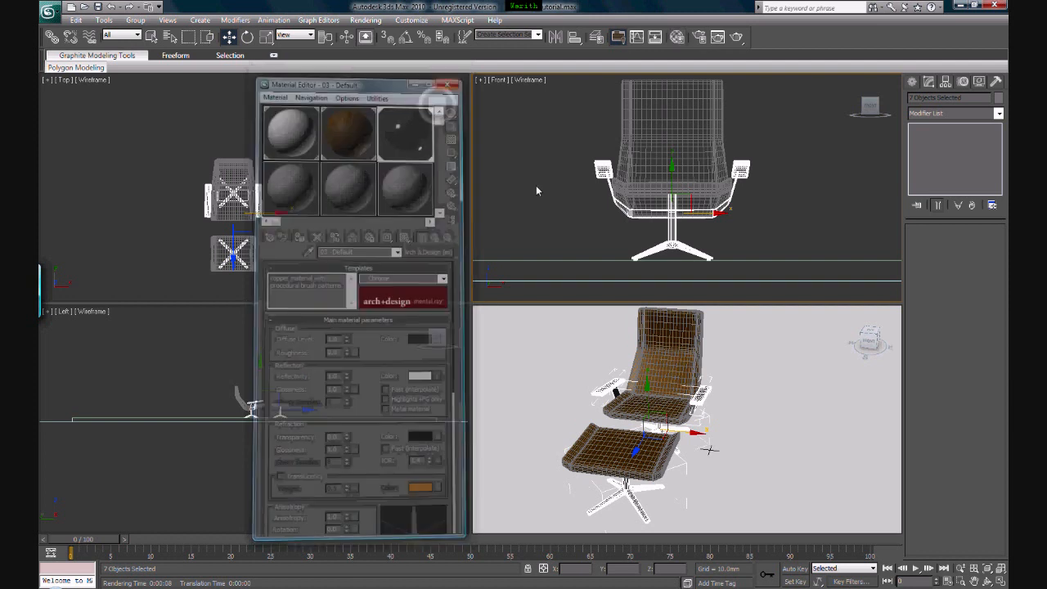
{"action": "left_click", "coordinate": [548, 196]}
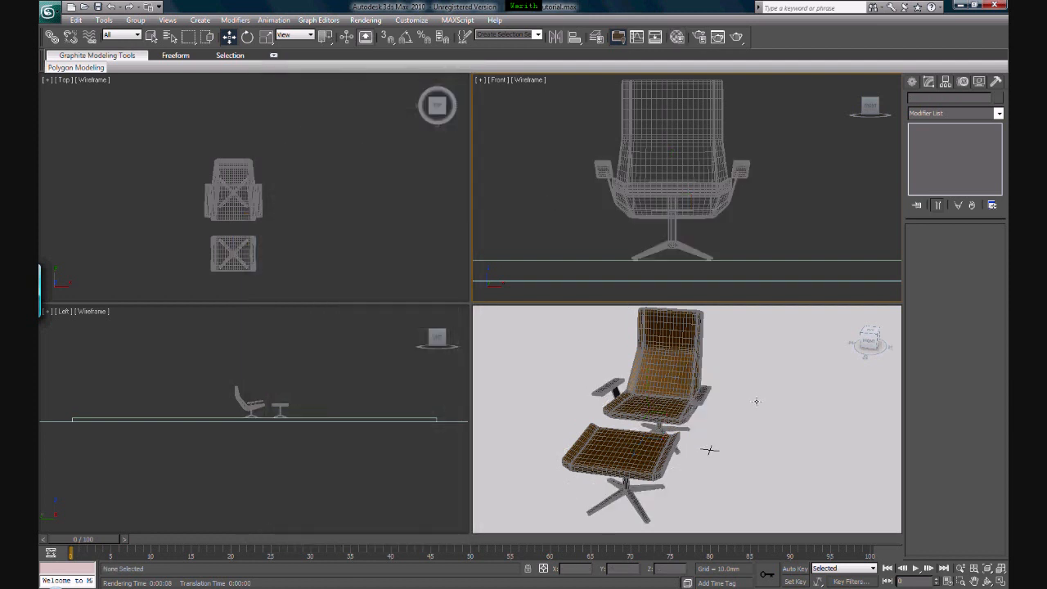
Hide the edged faces in the Perspective view, render the chair and footstool for review, and close the rendered frame
{"action": "right_click", "coordinate": [756, 400]}
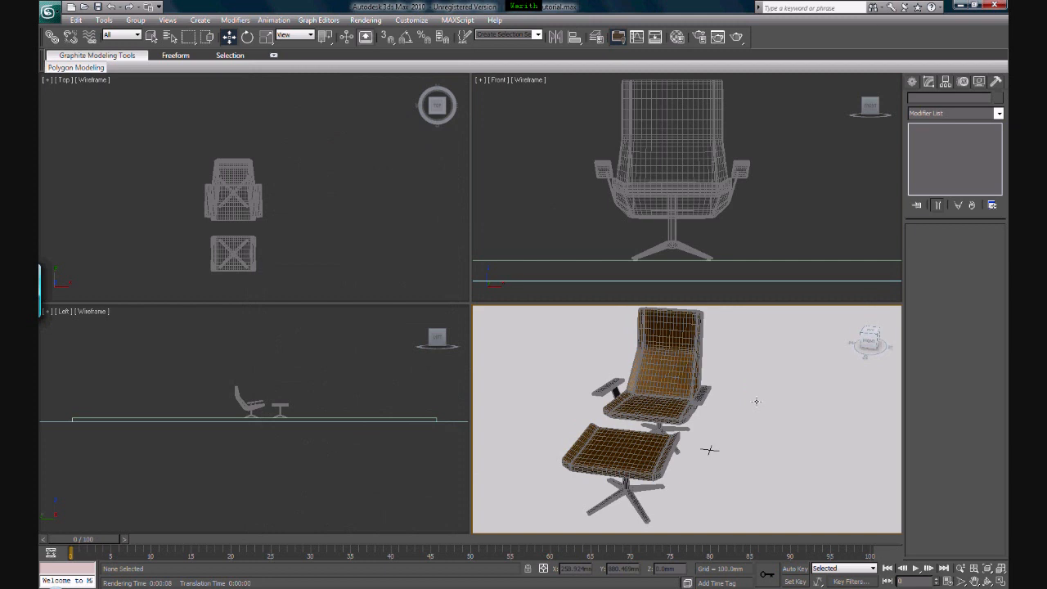
{"action": "key", "text": "F4"}
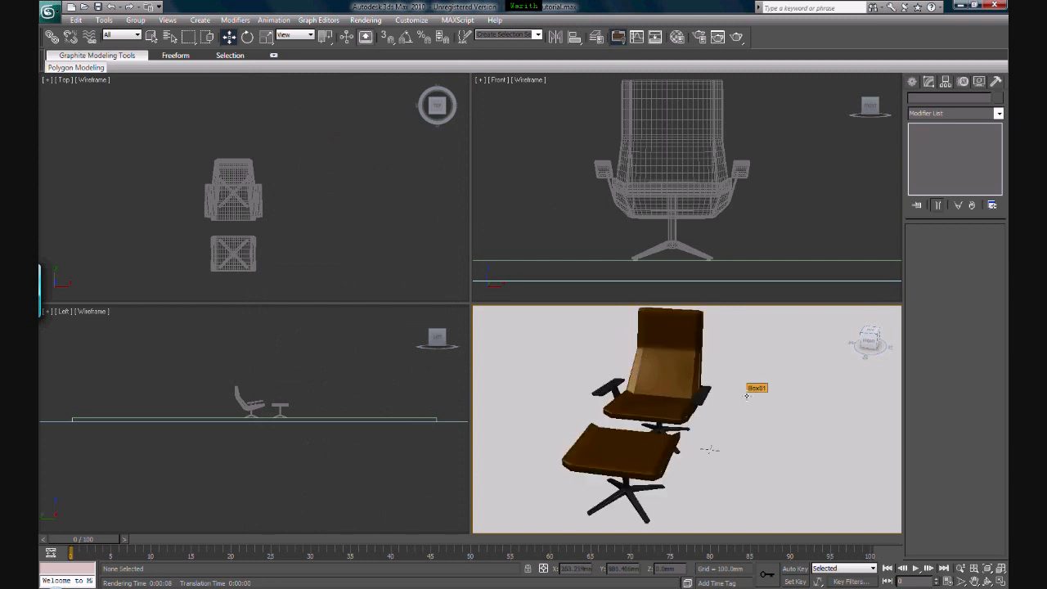
{"action": "middle_click_drag", "start_coordinate": [725, 385], "coordinate": [727, 392]}
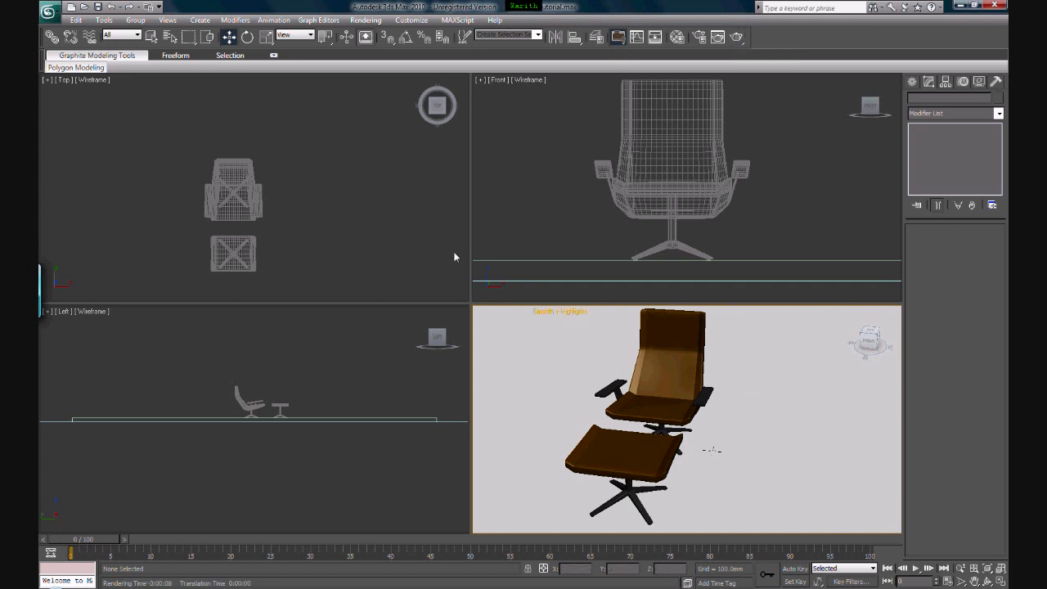
{"action": "left_click", "coordinate": [736, 37]}
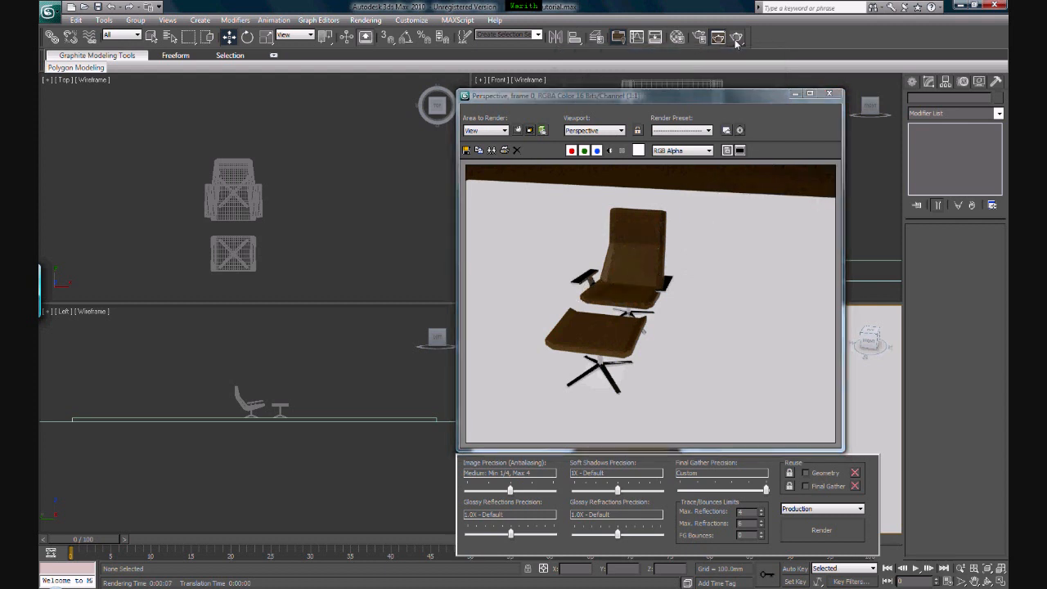
{"action": "left_click", "coordinate": [832, 94]}
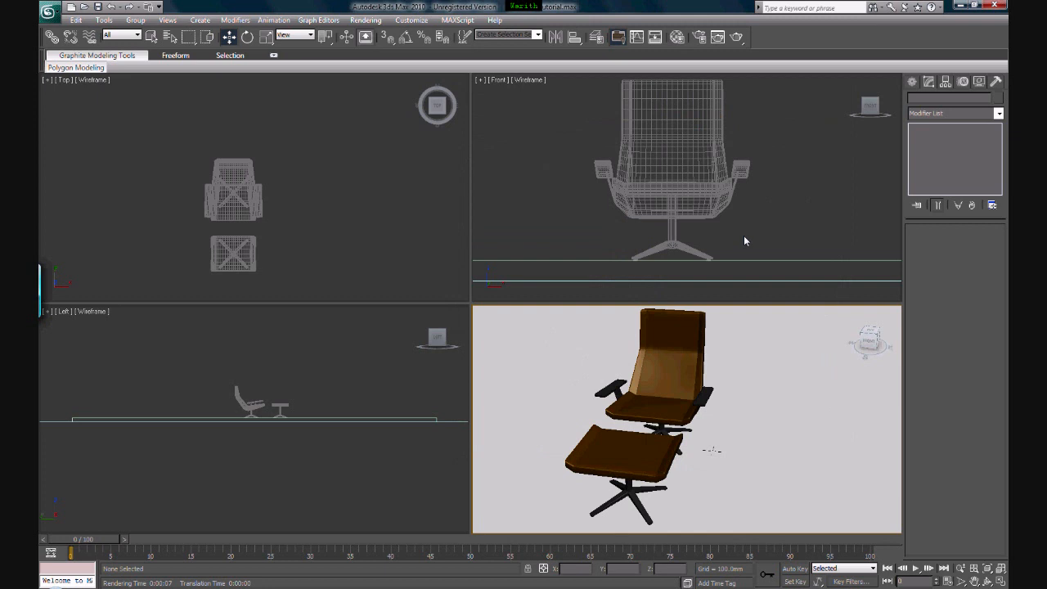
{"action": "left_click", "coordinate": [677, 246]}
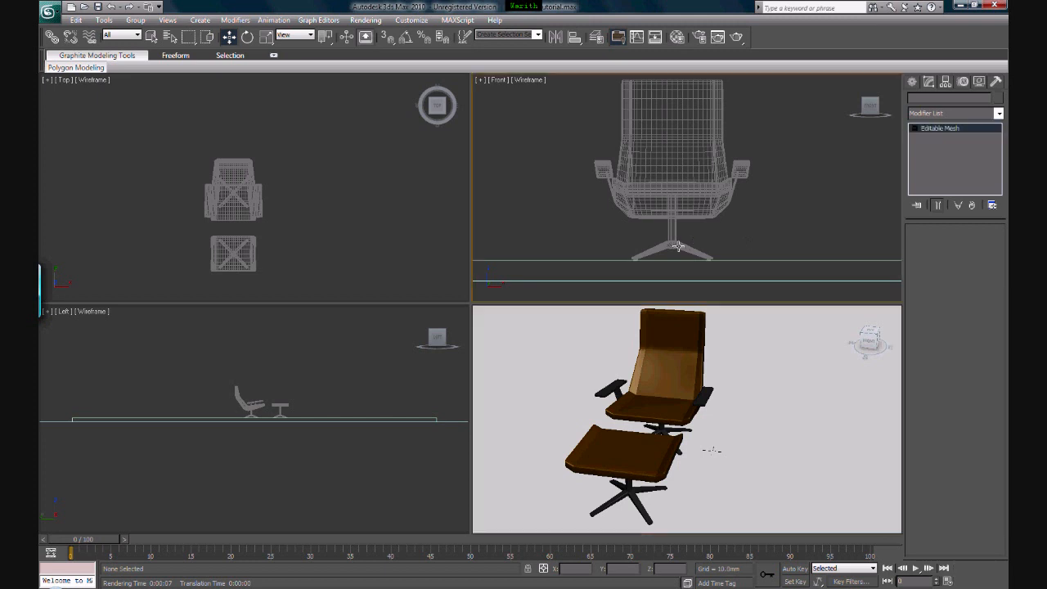
{"action": "left_click", "coordinate": [697, 206]}
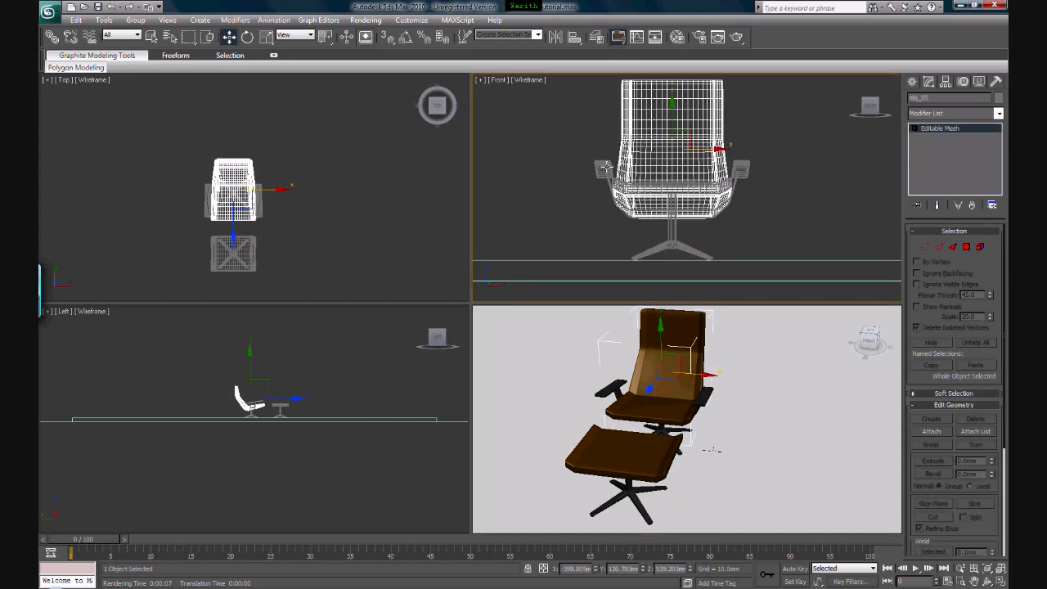
{"action": "left_click", "coordinate": [741, 169]}
{"action": "left_click", "coordinate": [742, 169]}
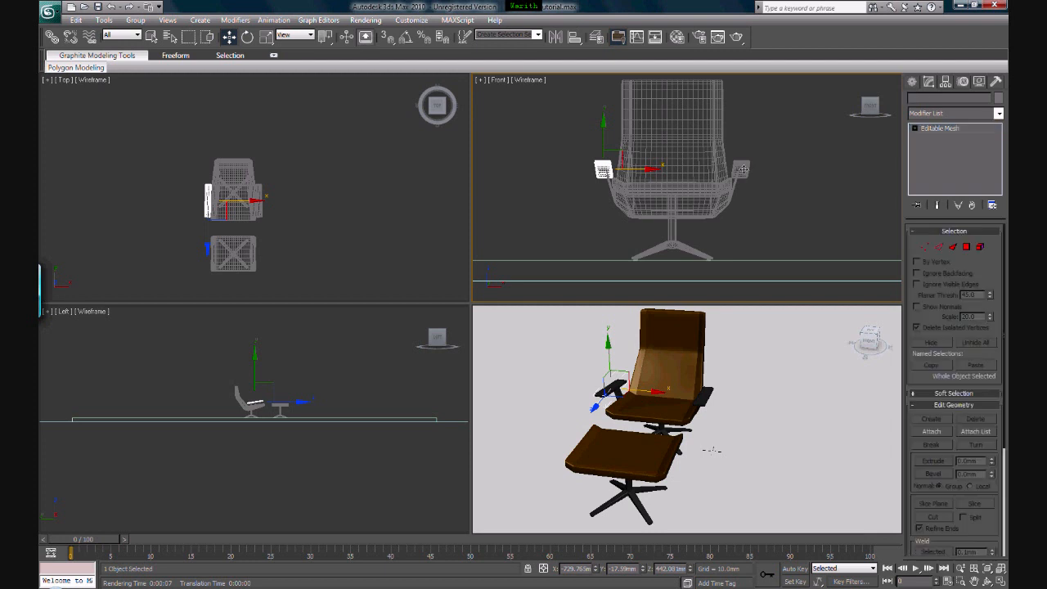
{"action": "left_click", "coordinate": [793, 152]}
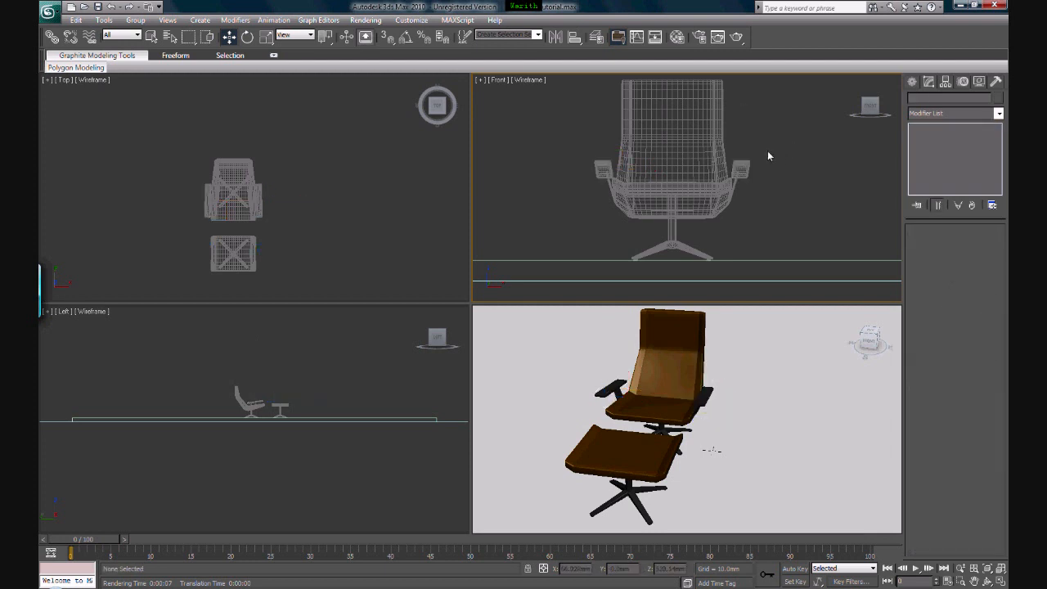
{"action": "middle_click_drag", "start_coordinate": [765, 152], "coordinate": [712, 163]}
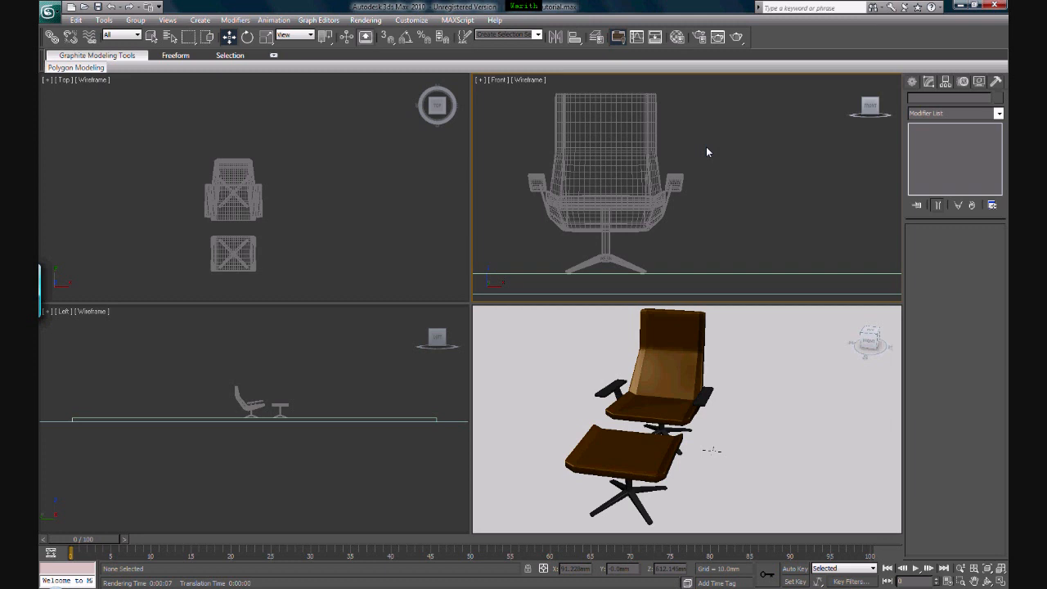
Merge the only object from the desktop file armchair_030_single mesh into the scene, auto-renaming the duplicate object
{"action": "left_click", "coordinate": [49, 12]}
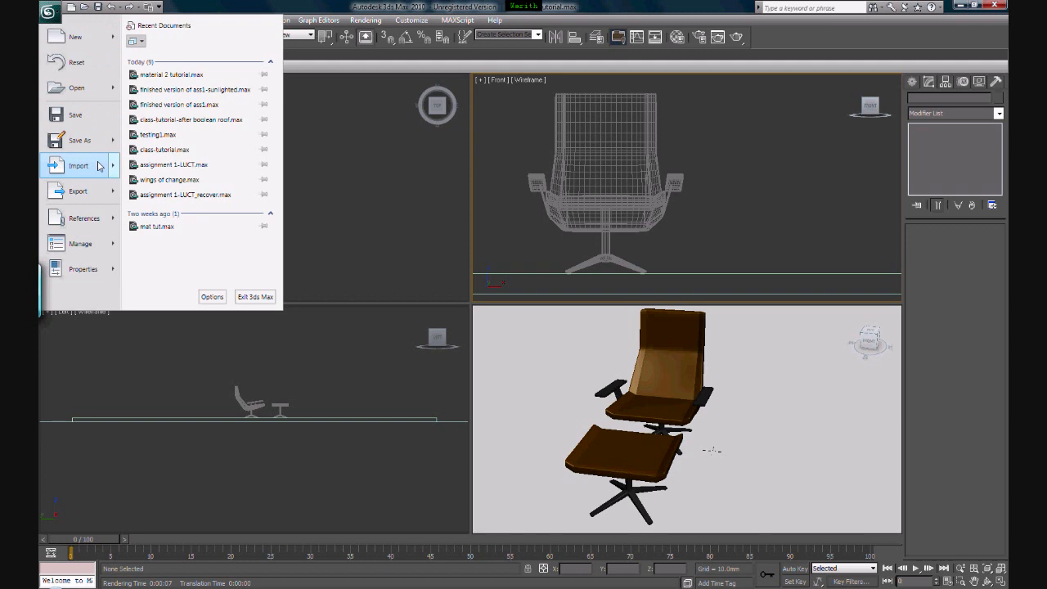
{"action": "mouse_move", "coordinate": [98, 166]}
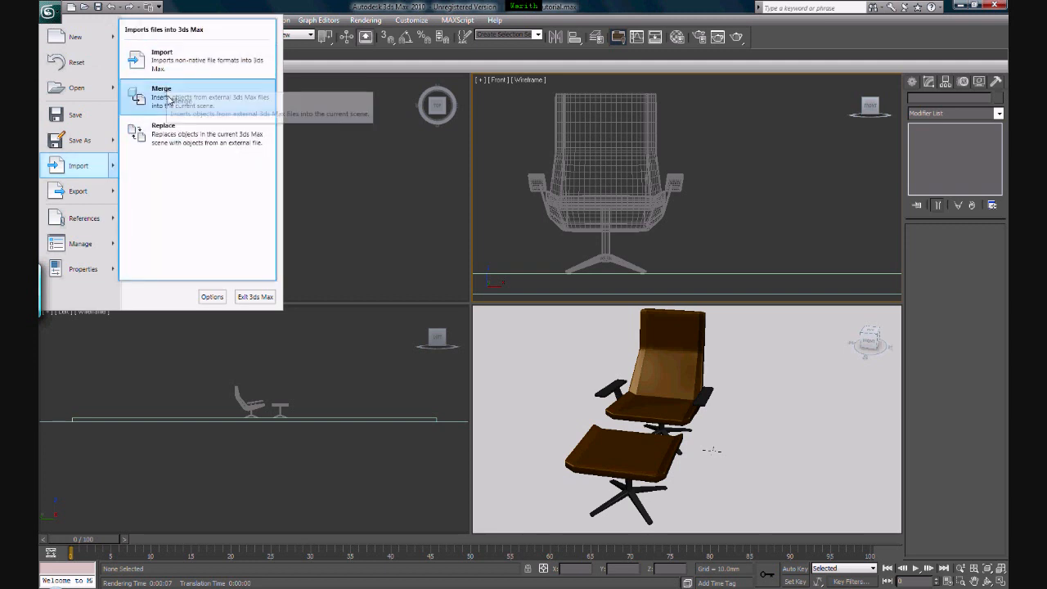
{"action": "left_click", "coordinate": [149, 96]}
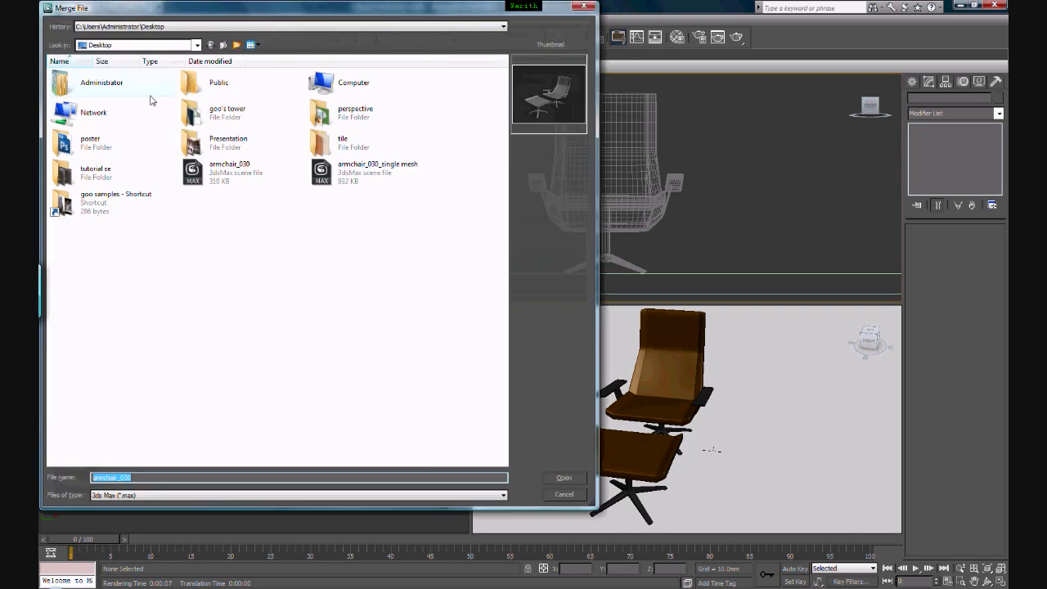
{"action": "left_click", "coordinate": [350, 169]}
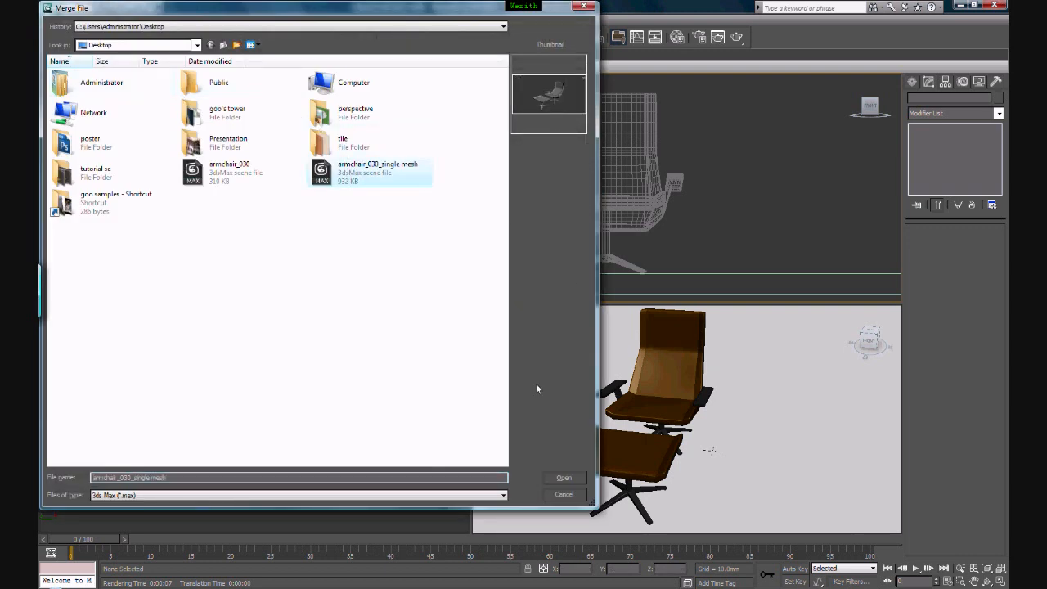
{"action": "left_click", "coordinate": [565, 478]}
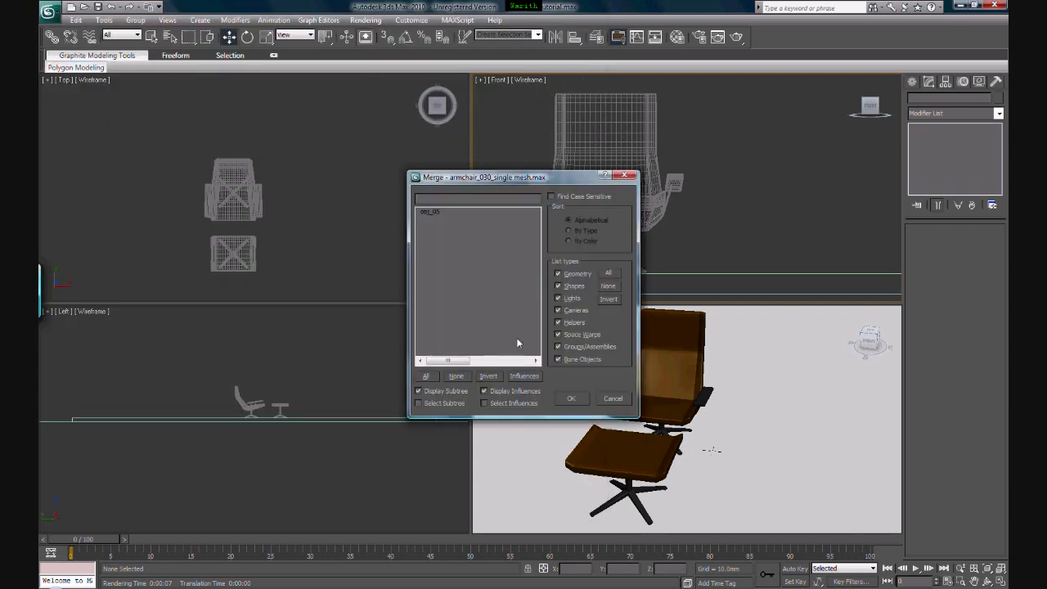
{"action": "left_click", "coordinate": [426, 214]}
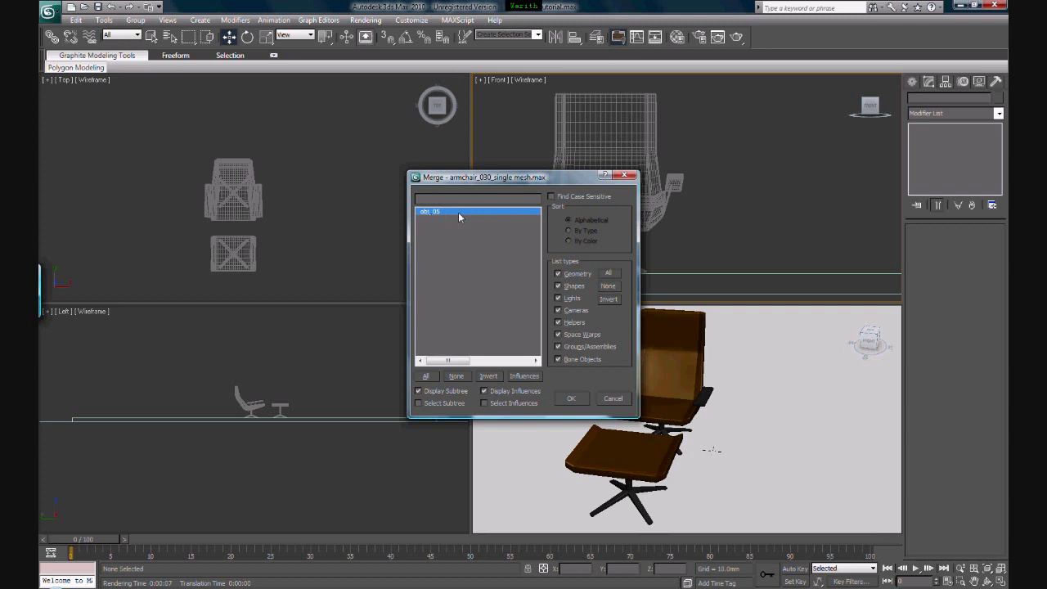
{"action": "left_click", "coordinate": [569, 397]}
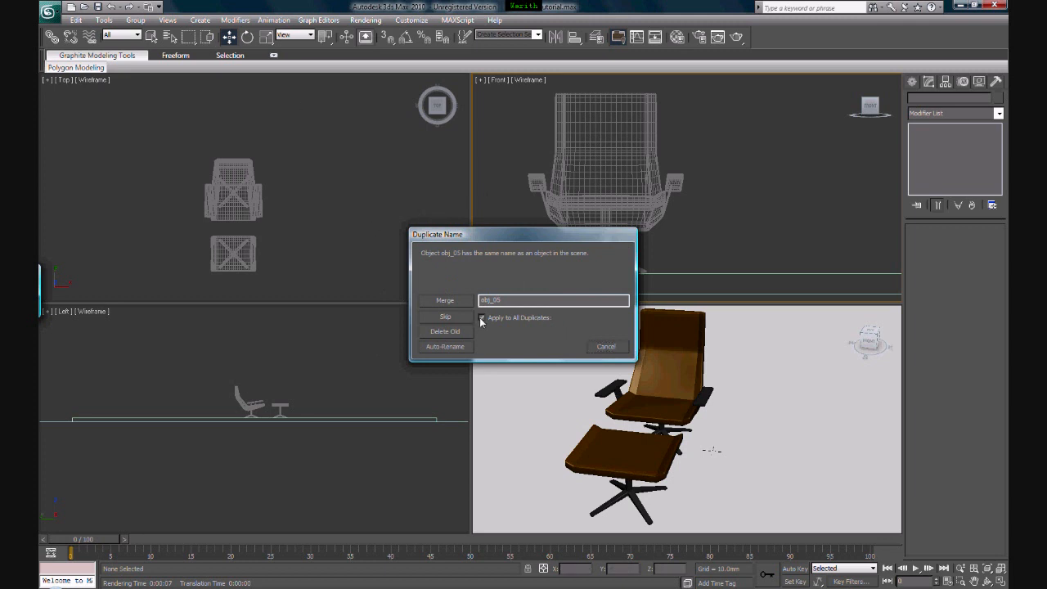
{"action": "left_click", "coordinate": [445, 346]}
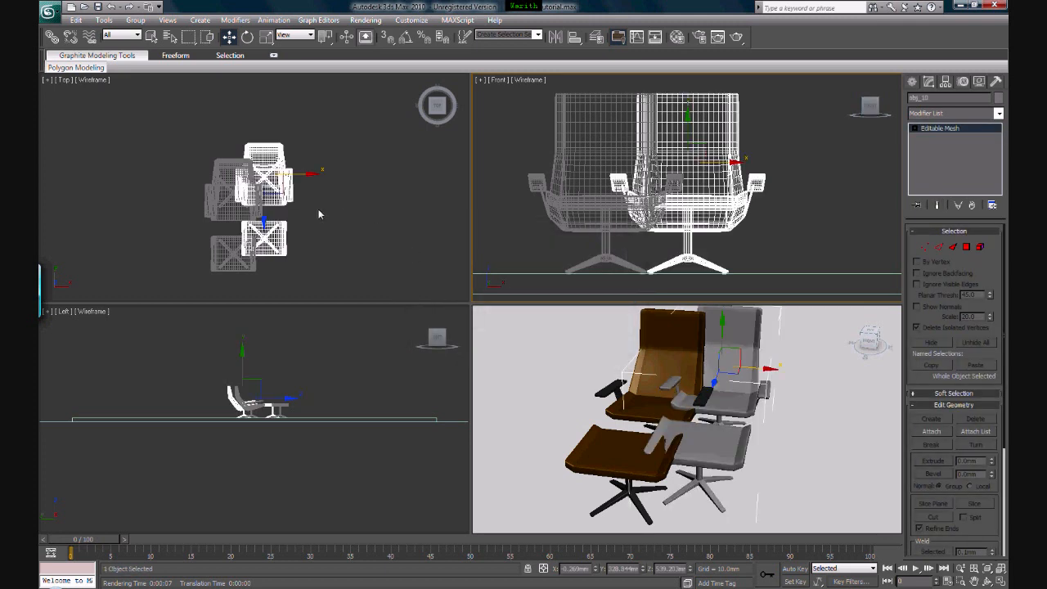
Move the merged single-mesh armchair and footstool along X and Y so they stand level beside the brown leather set
{"action": "middle_click_drag", "start_coordinate": [319, 202], "coordinate": [305, 203]}
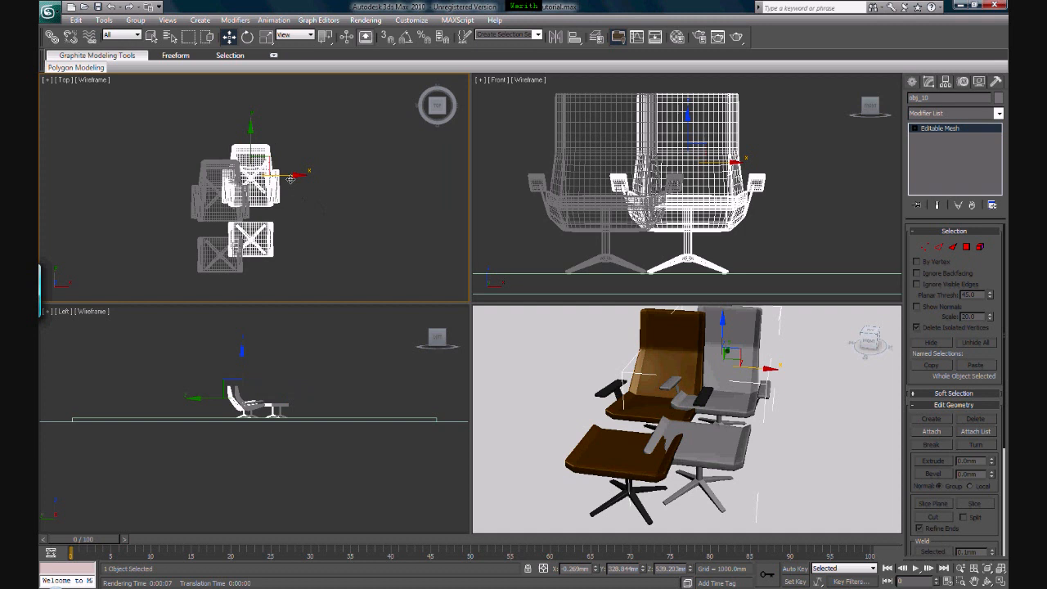
{"action": "left_click_drag", "start_coordinate": [271, 160], "coordinate": [316, 173]}
{"action": "middle_click_drag", "start_coordinate": [816, 378], "coordinate": [790, 376]}
{"action": "left_click", "coordinate": [961, 568]}
{"action": "left_click_drag", "start_coordinate": [684, 380], "coordinate": [686, 389]}
{"action": "left_click", "coordinate": [691, 221]}
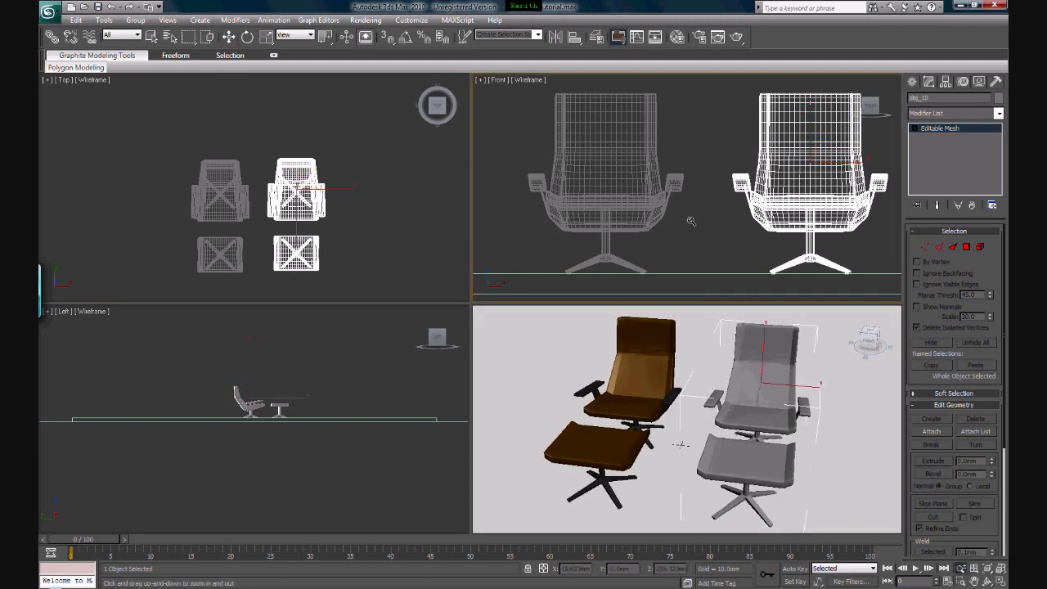
{"action": "right_click", "coordinate": [691, 221]}
Check the brown chair's separate parts with a trial move of its seat, undo it, and reselect the merged single-mesh chair
{"action": "left_click", "coordinate": [659, 354]}
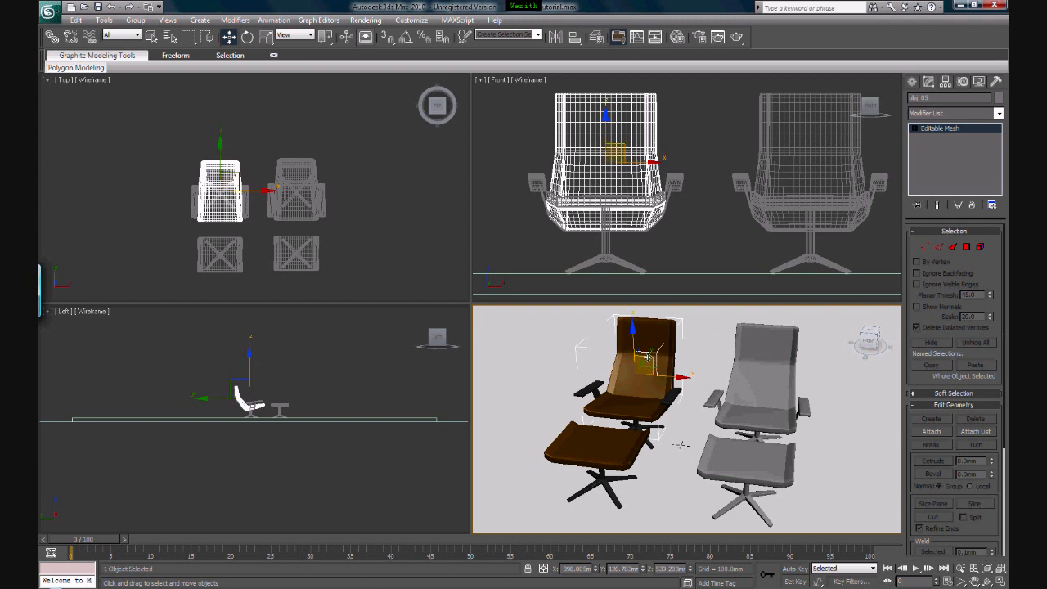
{"action": "left_click_drag", "start_coordinate": [640, 366], "coordinate": [676, 319]}
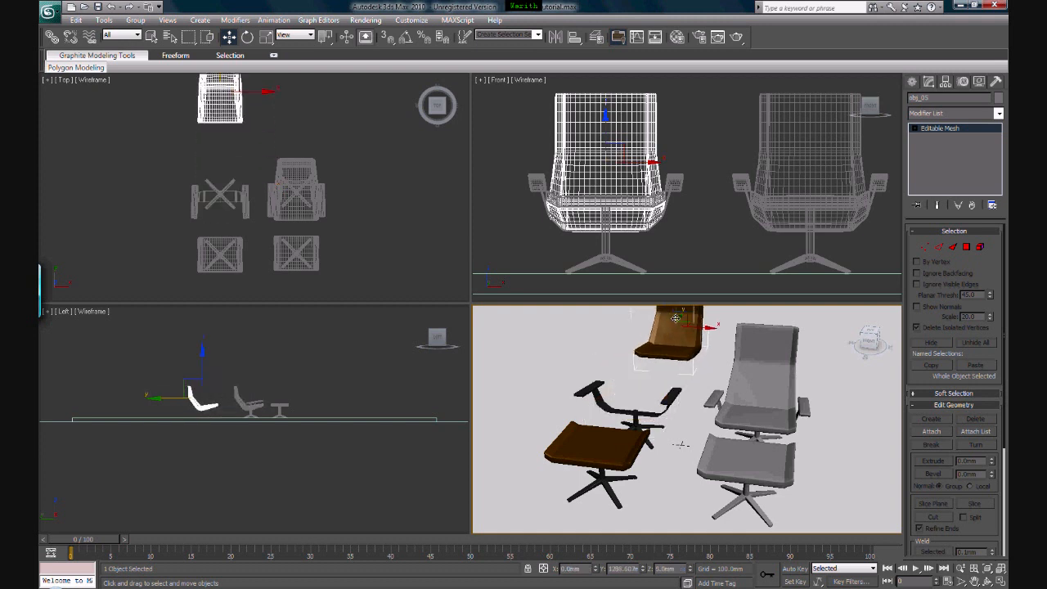
{"action": "key", "text": "ctrl+z"}
{"action": "left_click", "coordinate": [769, 383]}
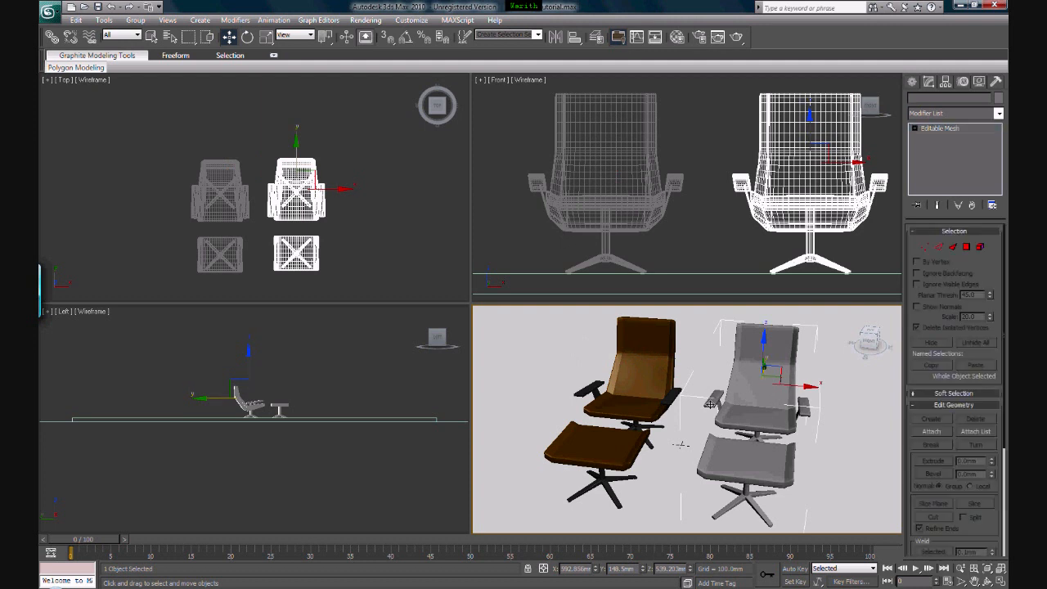
{"action": "left_click", "coordinate": [668, 282]}
{"action": "left_click", "coordinate": [773, 471]}
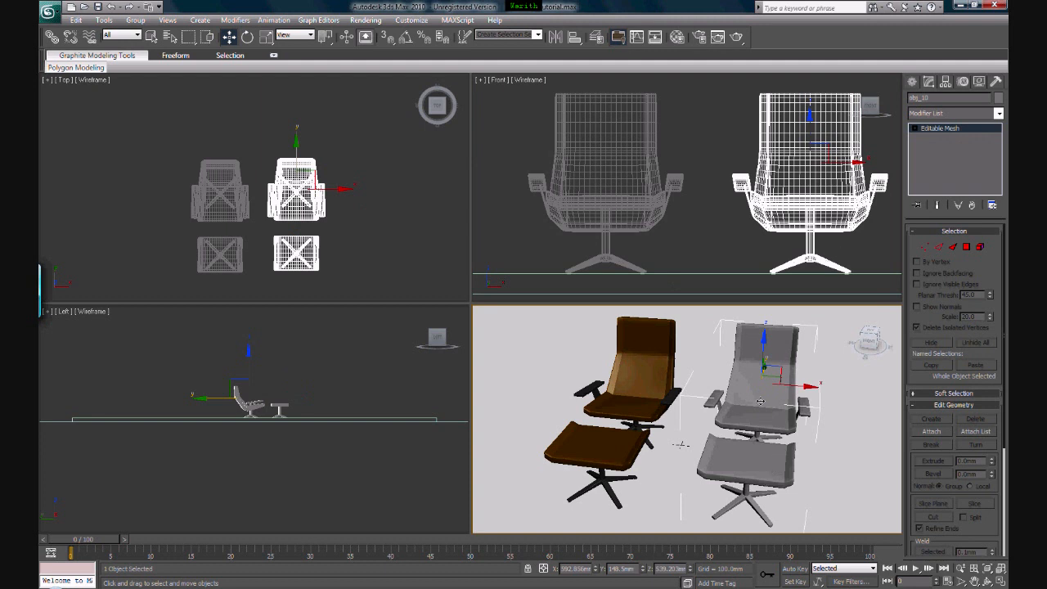
Switch the merged chair's mesh to Element level and pick its seat, armrests, footstool cushion, stem and legs in turn
{"action": "middle_click_drag", "start_coordinate": [765, 409], "coordinate": [738, 391]}
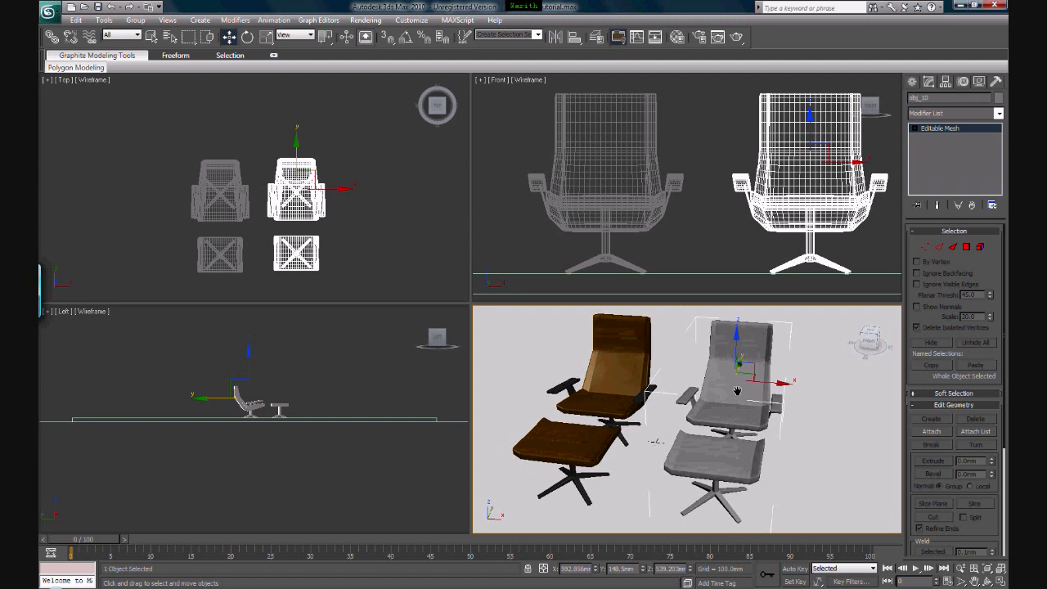
{"action": "middle_click_drag", "start_coordinate": [834, 190], "coordinate": [816, 189]}
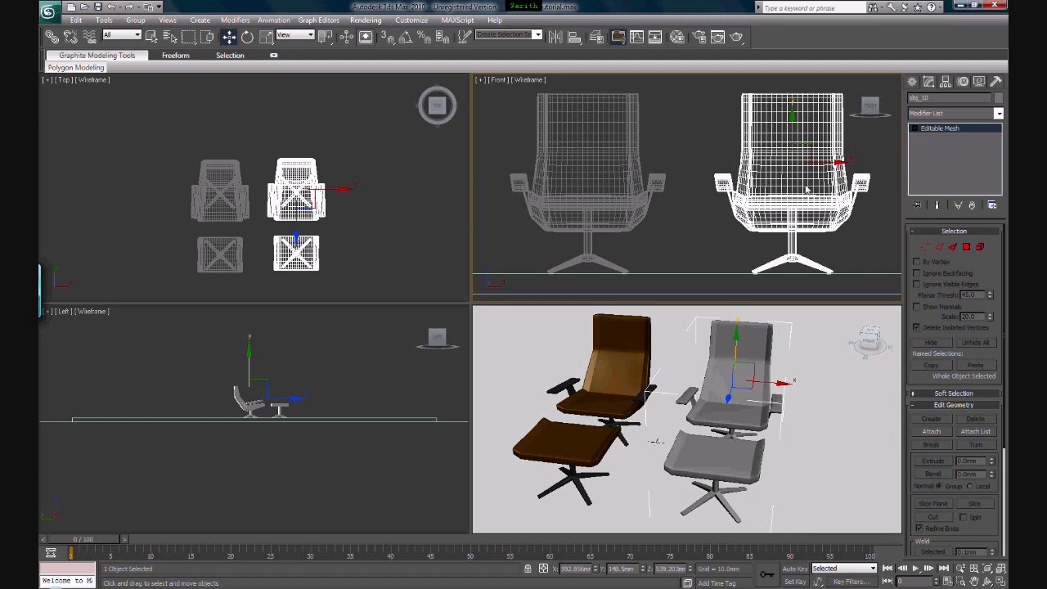
{"action": "middle_click_drag", "start_coordinate": [794, 184], "coordinate": [789, 184]}
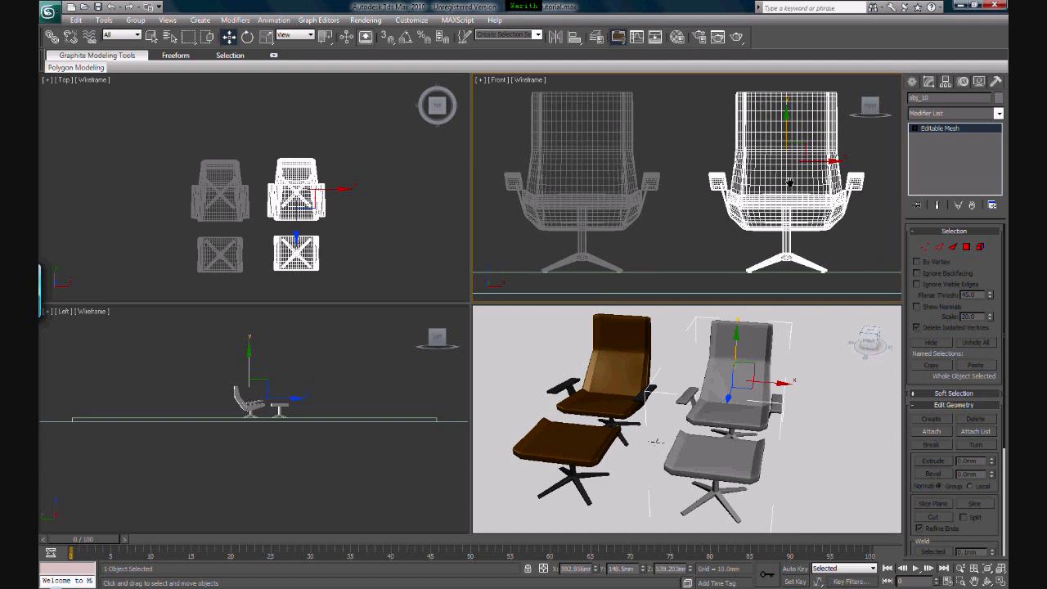
{"action": "left_click", "coordinate": [842, 236]}
{"action": "left_click", "coordinate": [791, 193]}
{"action": "left_click", "coordinate": [980, 247]}
{"action": "left_click", "coordinate": [757, 362]}
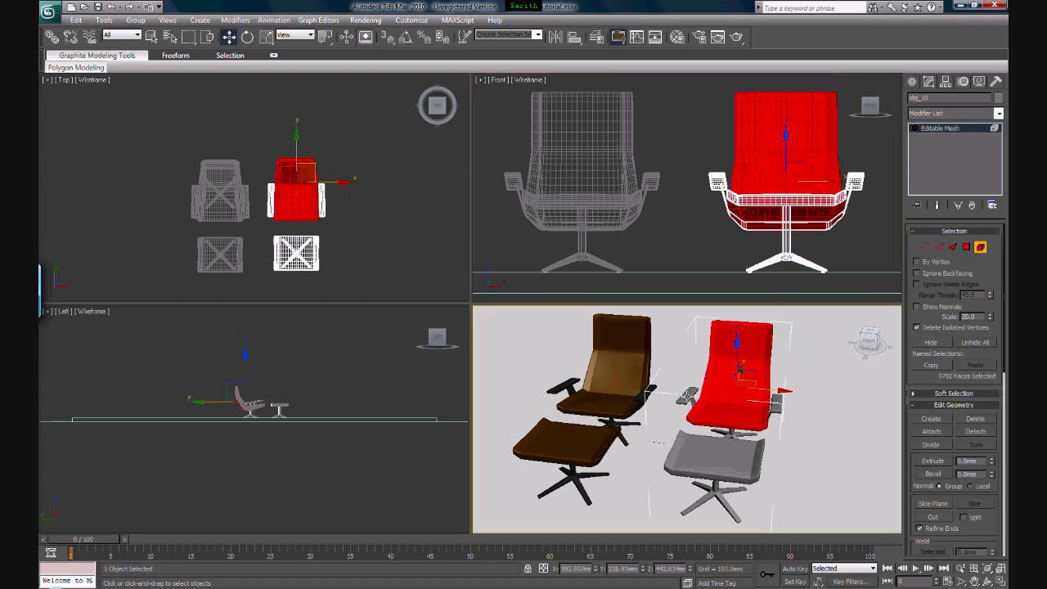
{"action": "left_click", "coordinate": [690, 398]}
{"action": "left_click", "coordinate": [777, 406]}
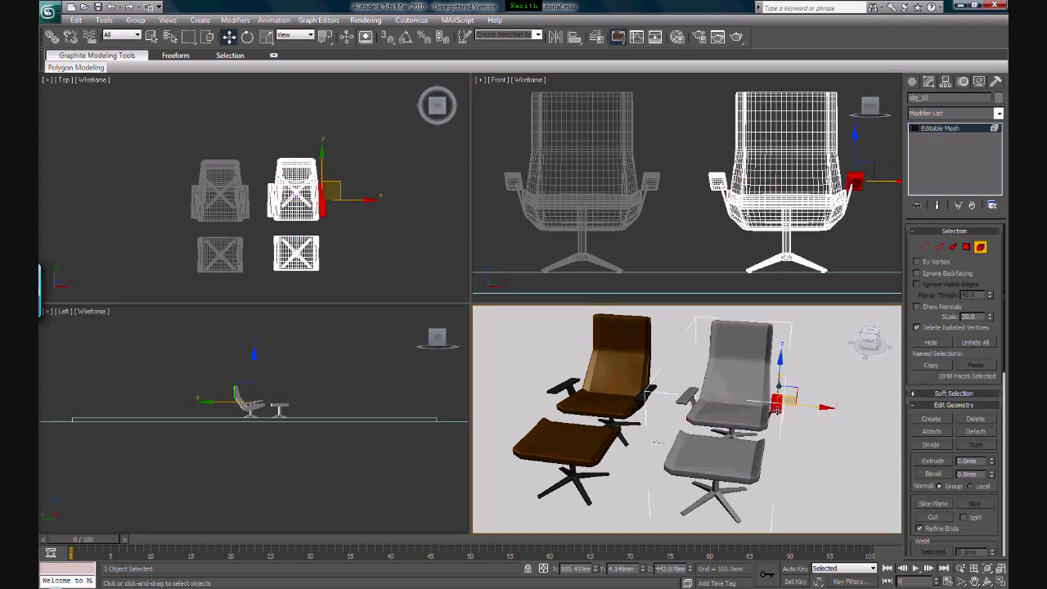
{"action": "left_click", "coordinate": [746, 460]}
{"action": "left_click", "coordinate": [712, 489]}
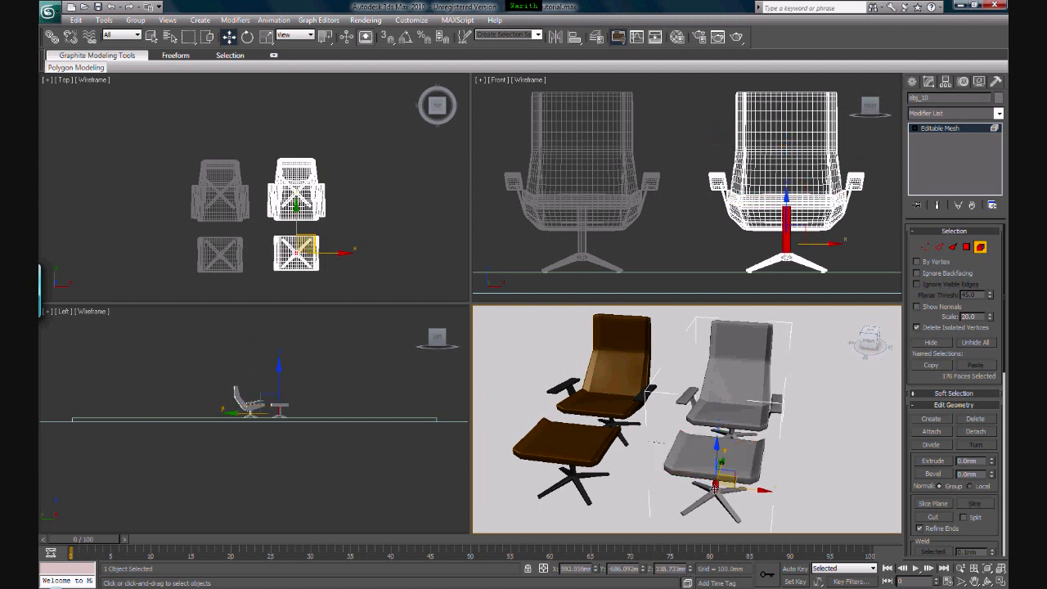
{"action": "left_click", "coordinate": [709, 497]}
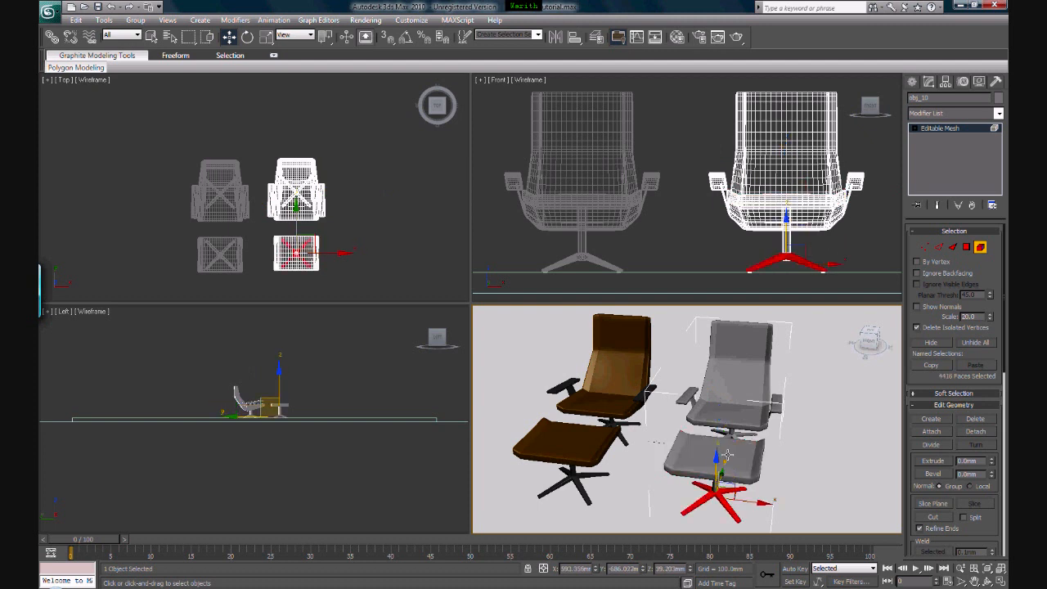
Select both leg bases as elements in the Front view, check them with an undone trial move, and assign the chrome material 03 - Default
{"action": "middle_click_drag", "start_coordinate": [773, 243], "coordinate": [713, 222]}
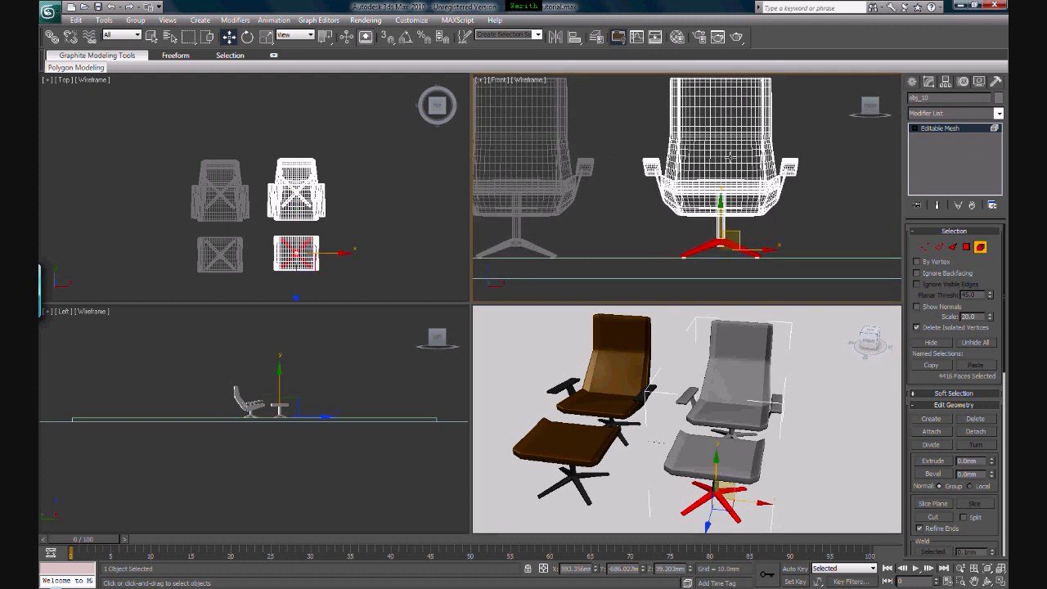
{"action": "left_click", "coordinate": [678, 37]}
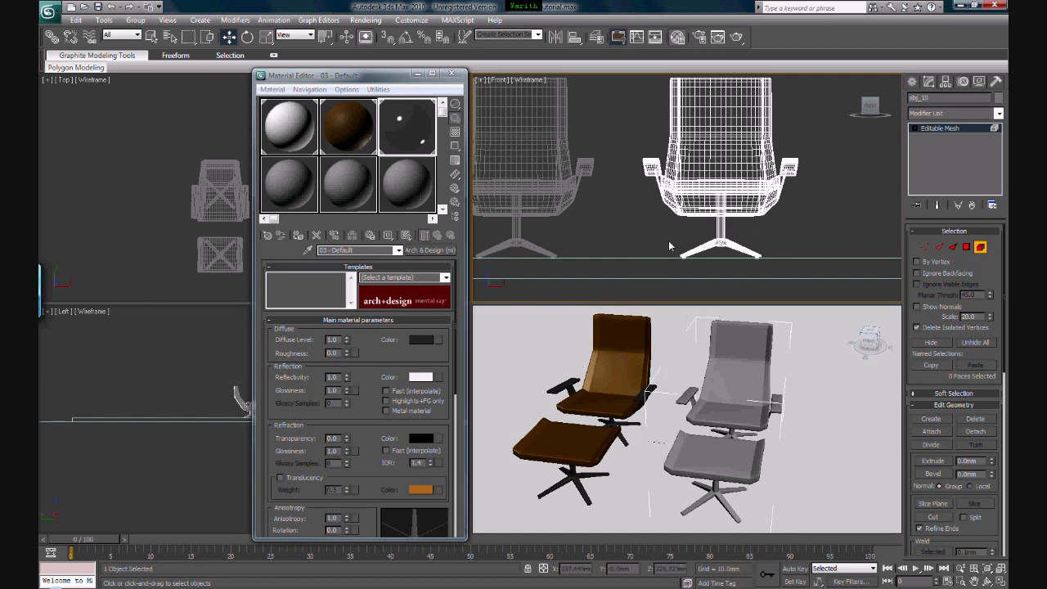
{"action": "scroll", "coordinate": [673, 265], "scroll_direction": "up", "scroll_amount": 2}
{"action": "middle_click_drag", "start_coordinate": [705, 260], "coordinate": [671, 244]}
{"action": "left_click_drag", "start_coordinate": [795, 221], "coordinate": [621, 267]}
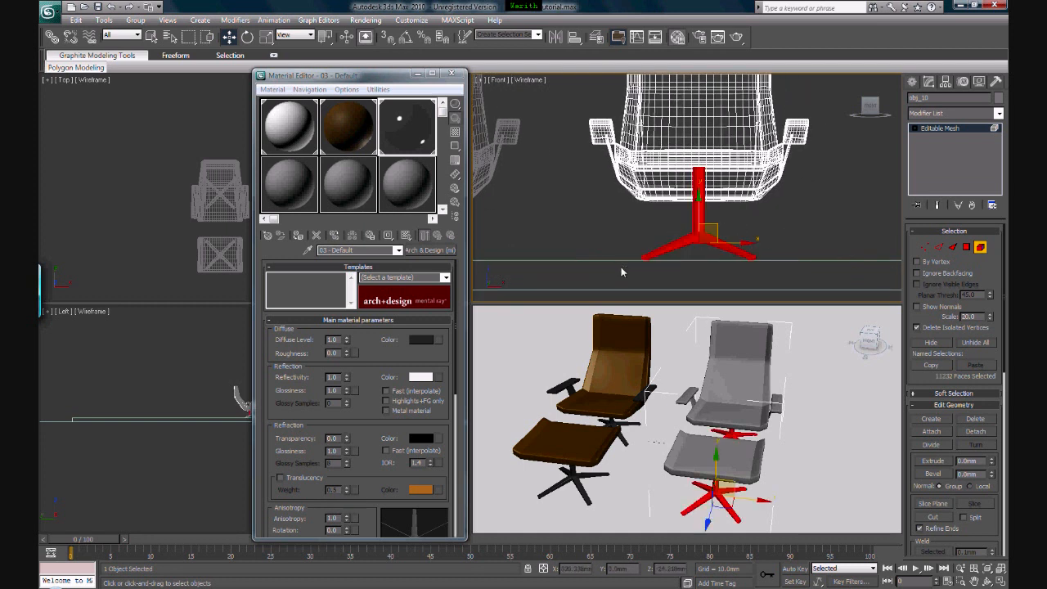
{"action": "left_click_drag", "start_coordinate": [876, 247], "coordinate": [905, 249]}
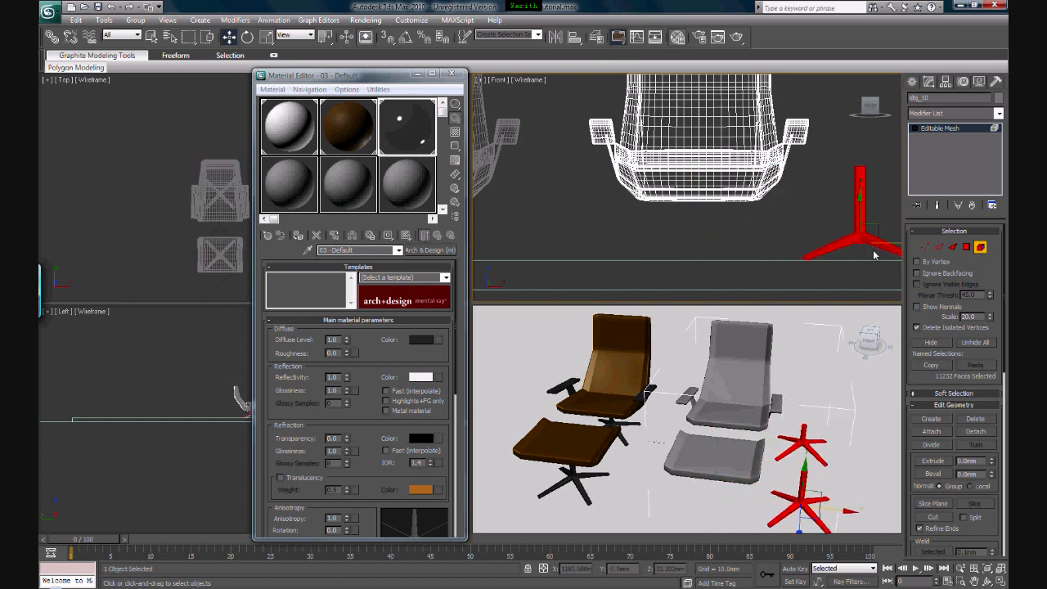
{"action": "key", "text": "ctrl+z"}
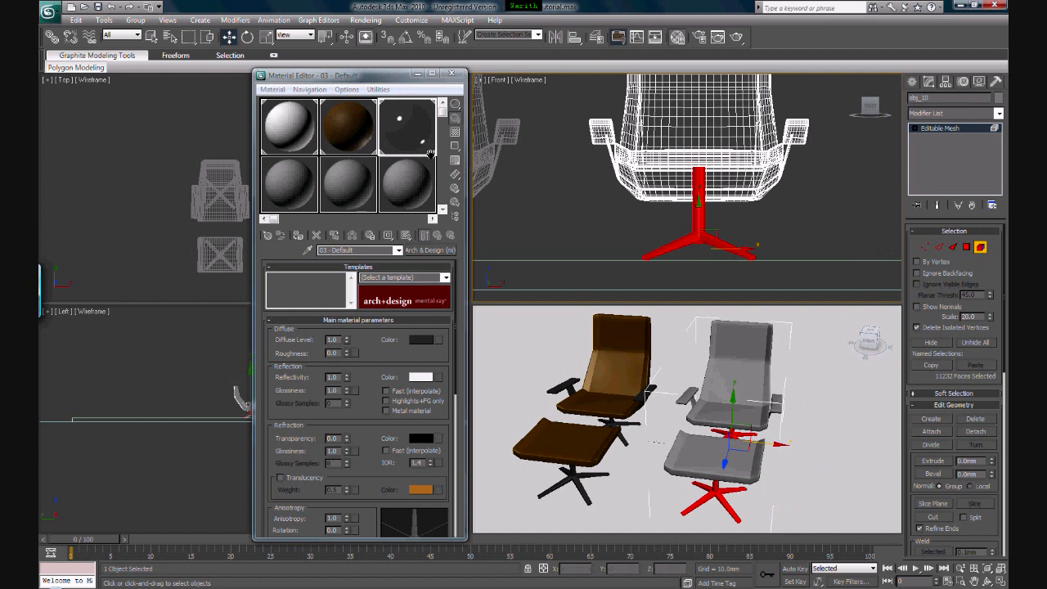
{"action": "left_click", "coordinate": [299, 238]}
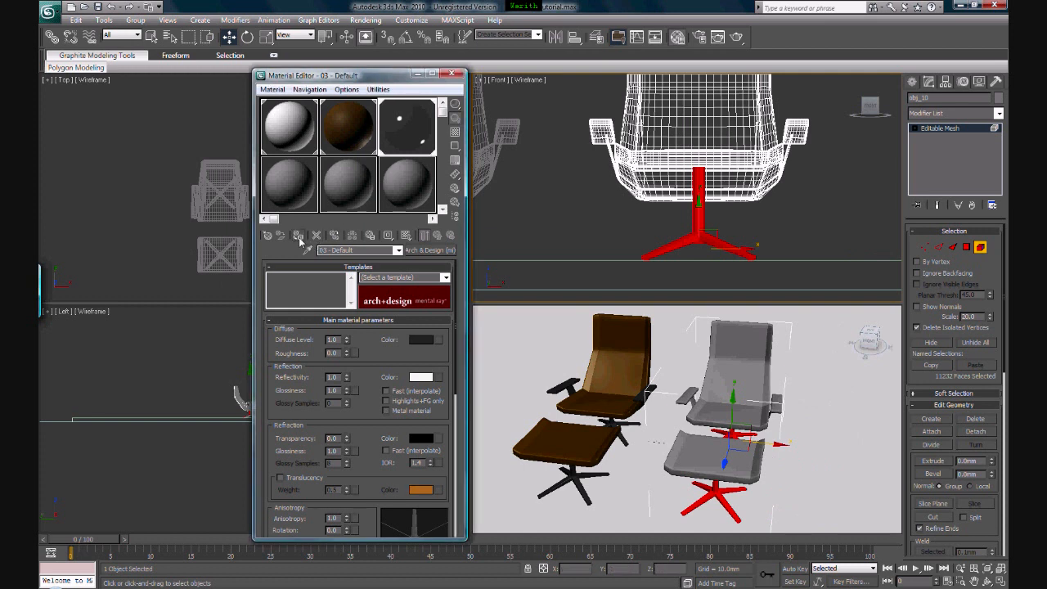
{"action": "left_click", "coordinate": [844, 187]}
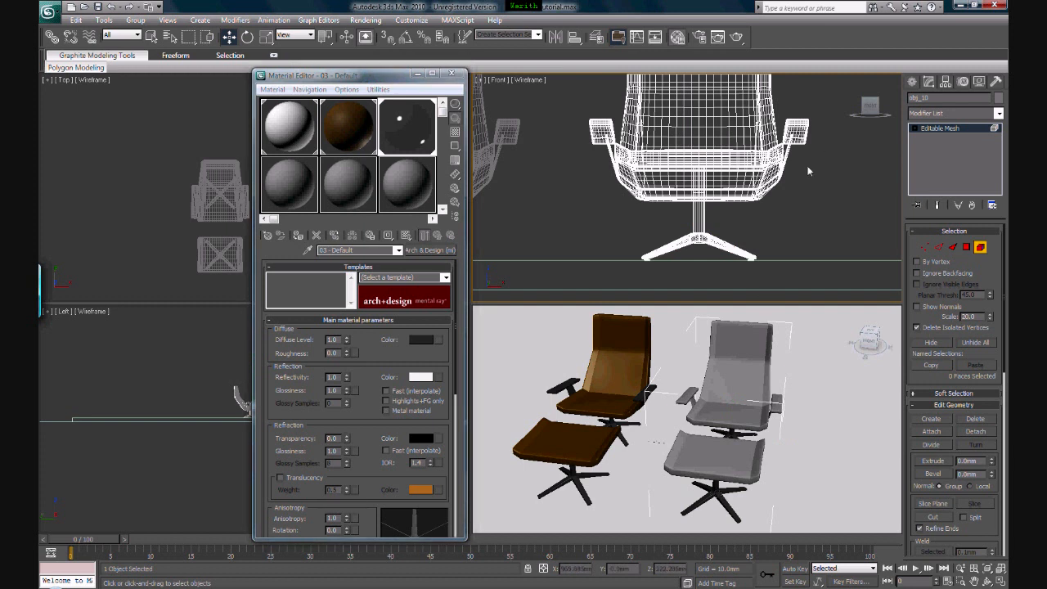
Select both armrests and their supports as elements in the Front view, assign the chrome material 03 - Default, and clear the selection
{"action": "middle_click_drag", "start_coordinate": [828, 157], "coordinate": [809, 211]}
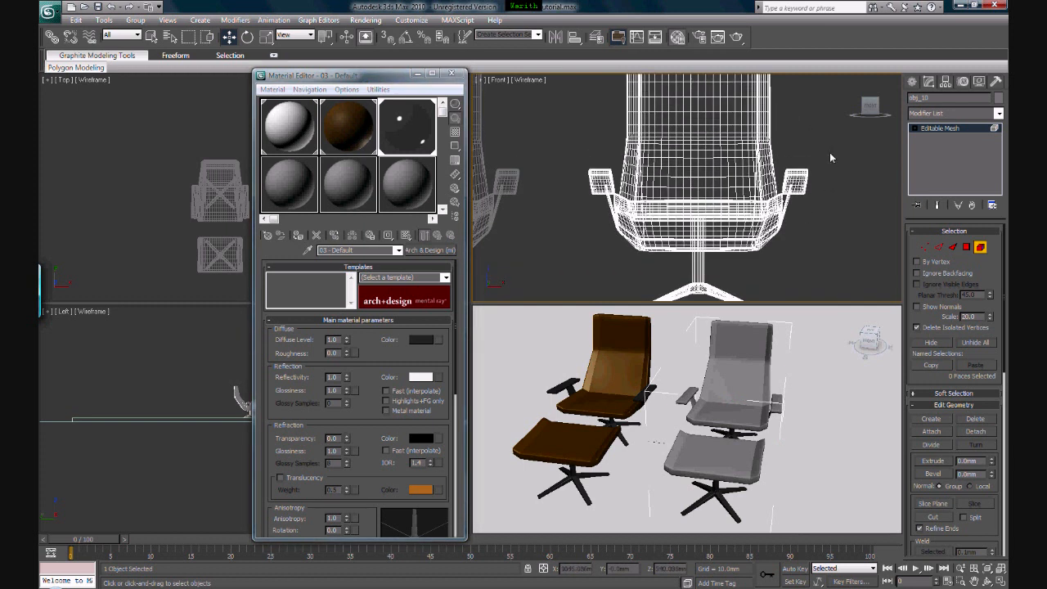
{"action": "left_click_drag", "start_coordinate": [830, 152], "coordinate": [788, 210]}
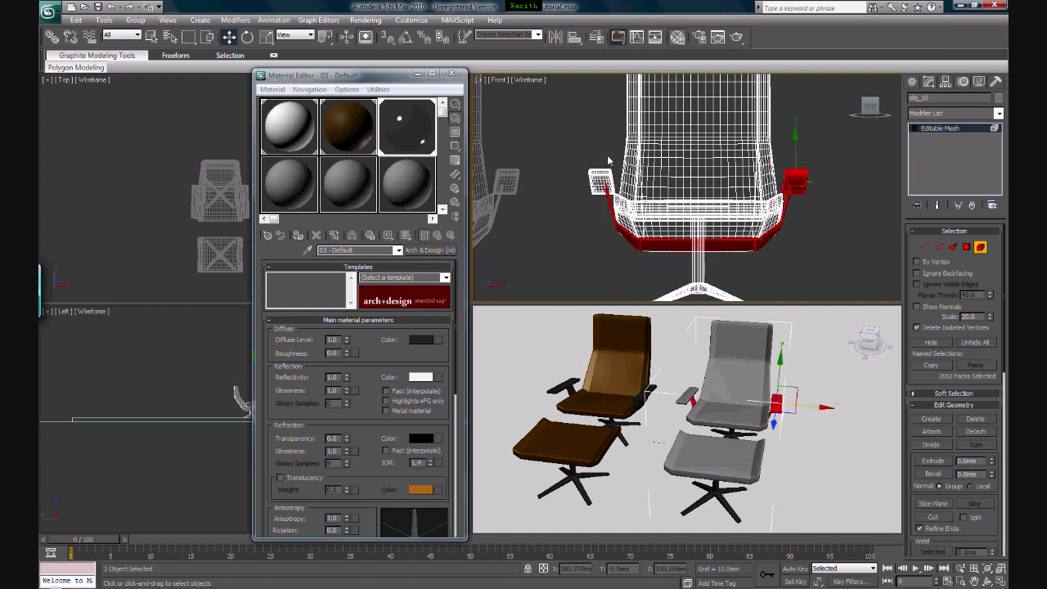
{"action": "left_click_drag", "start_coordinate": [607, 155], "coordinate": [577, 196], "text": "ctrl"}
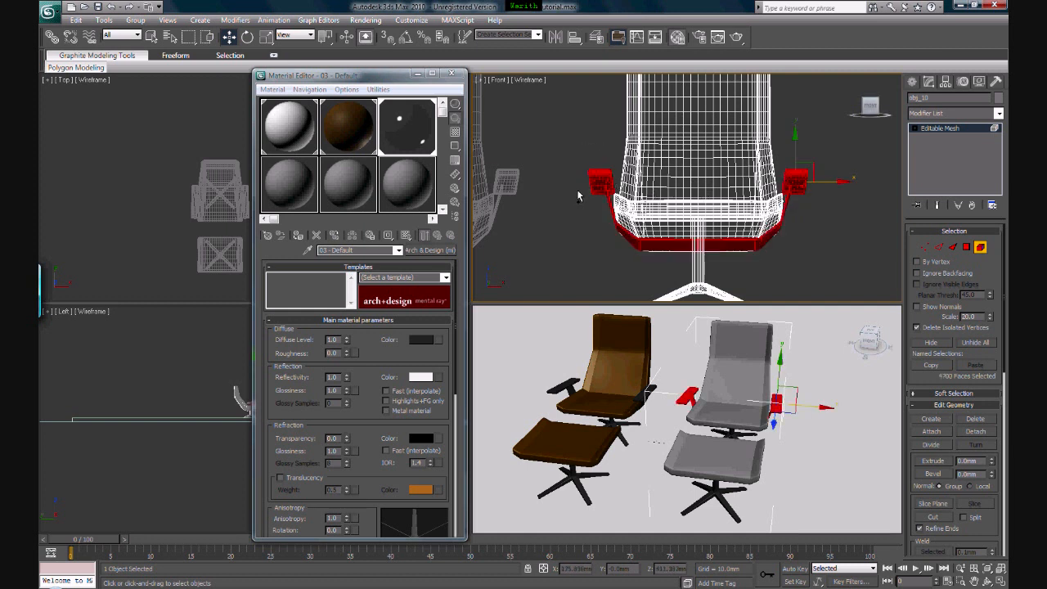
{"action": "left_click", "coordinate": [304, 238]}
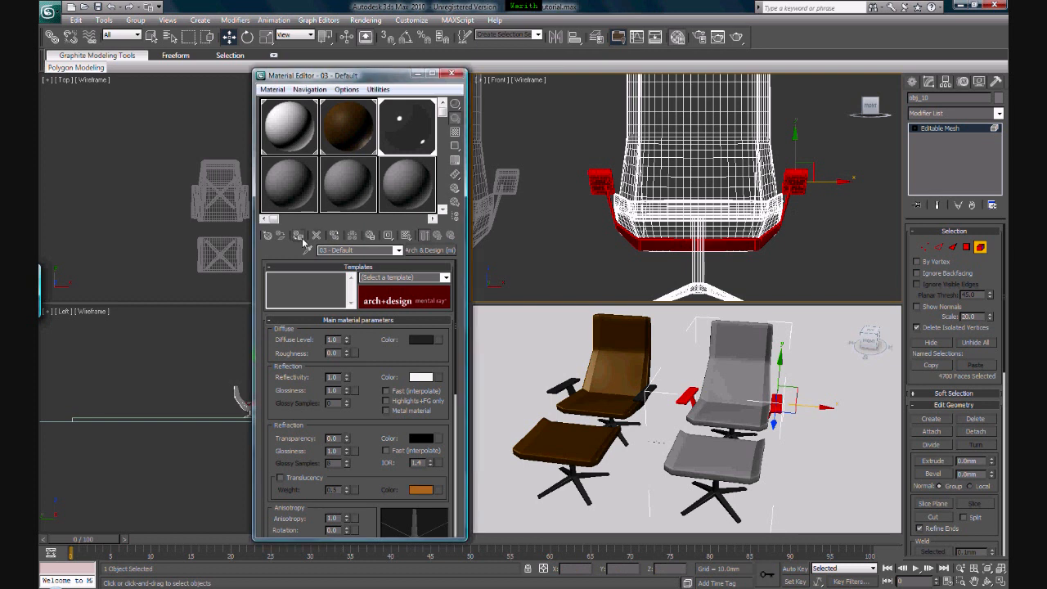
{"action": "left_click", "coordinate": [853, 277]}
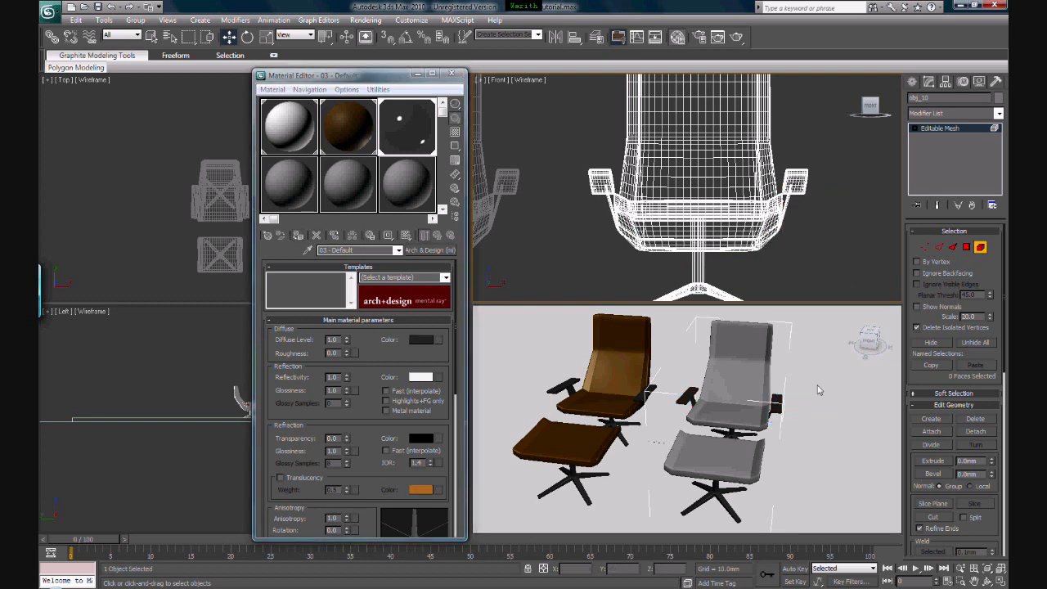
Select the merged chair's seat and footstool cushion as elements, assign them the brown leather material 02 - Default, and clear the selection
{"action": "left_click", "coordinate": [751, 342]}
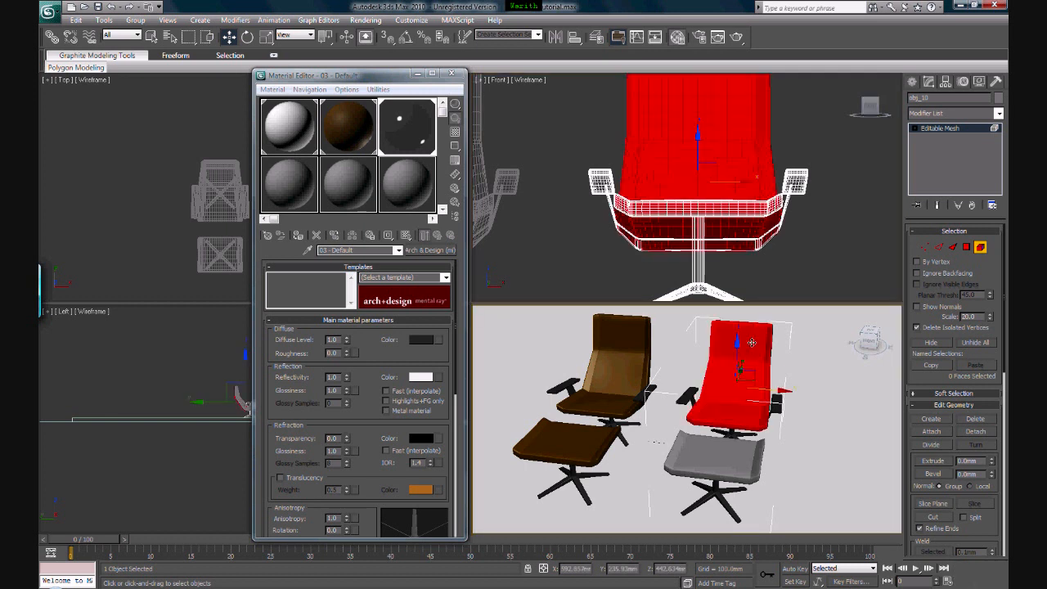
{"action": "left_click", "coordinate": [717, 456], "text": "ctrl"}
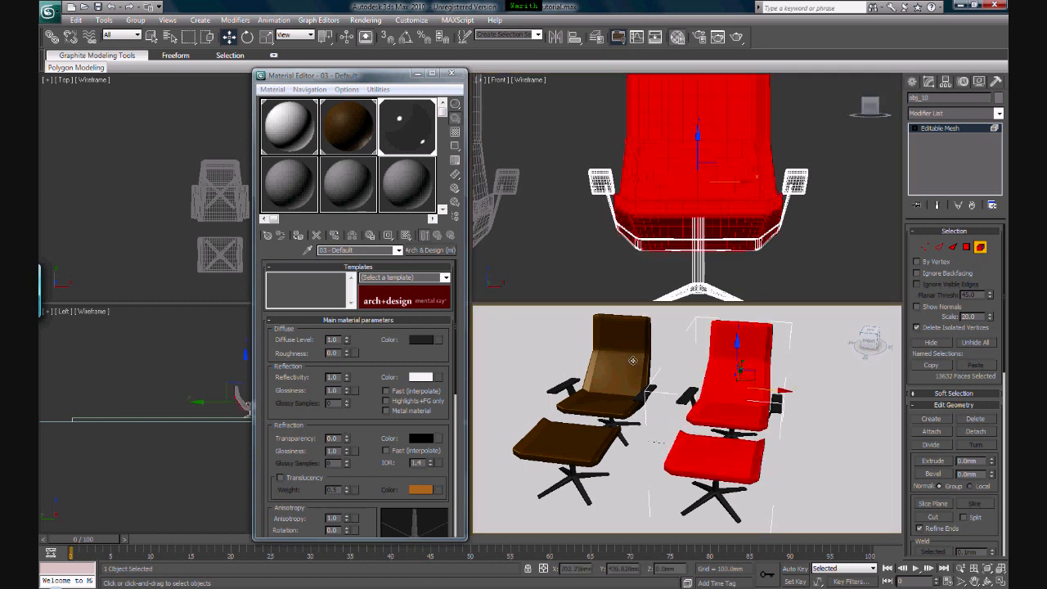
{"action": "left_click", "coordinate": [339, 151]}
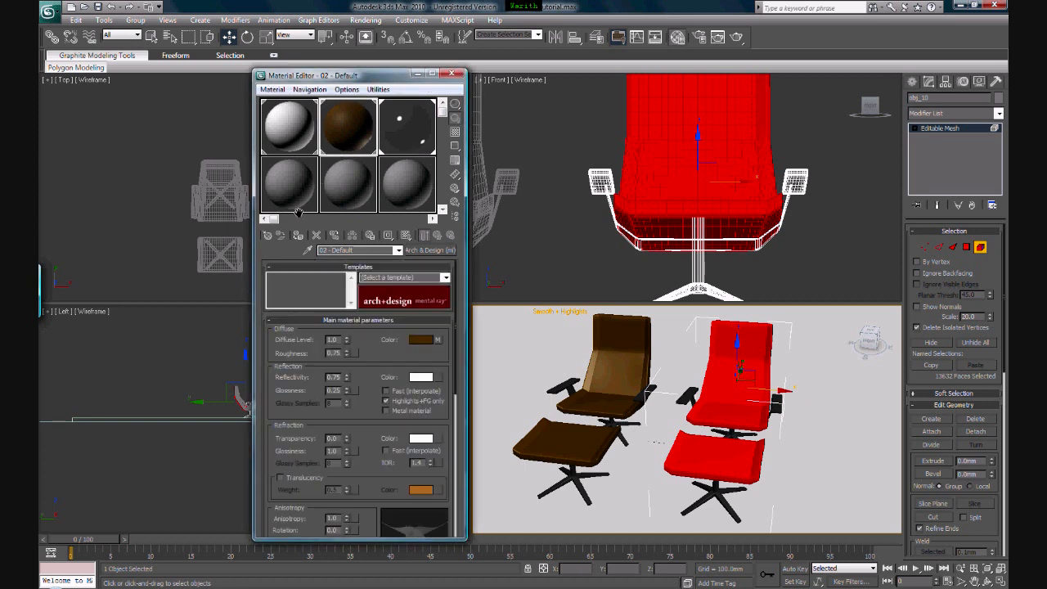
{"action": "left_click", "coordinate": [298, 236]}
{"action": "left_click", "coordinate": [458, 74]}
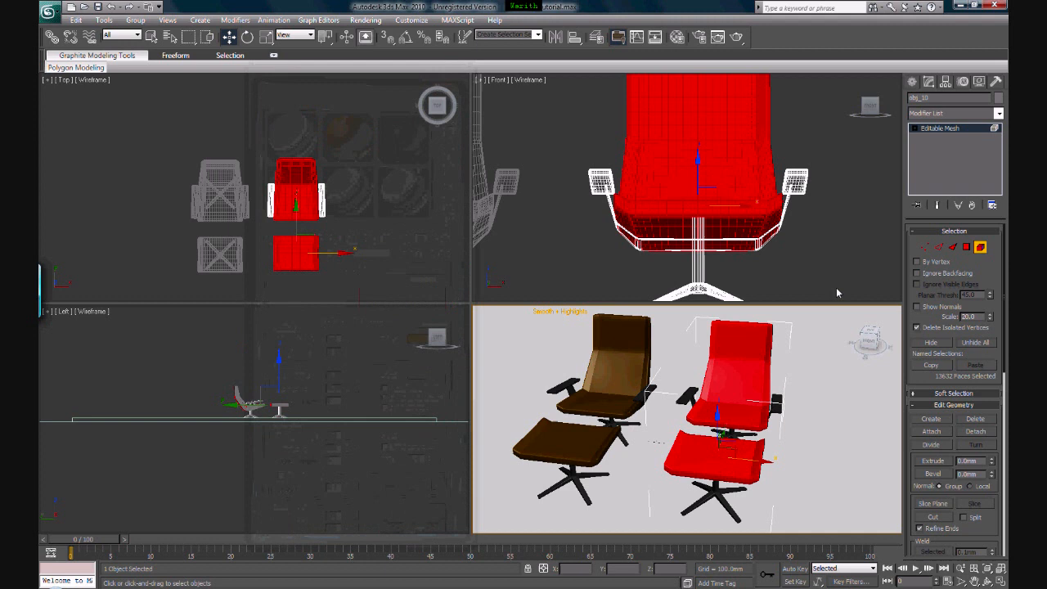
{"action": "left_click", "coordinate": [836, 287]}
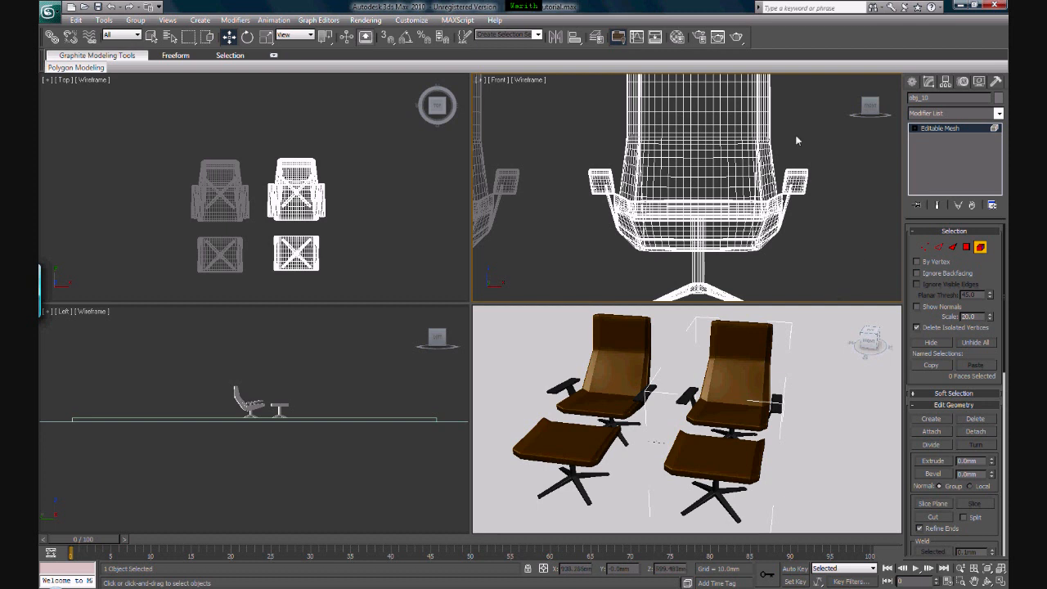
Leave Element level and assign the plain grey material 07 - Default to the whole merged chair
{"action": "key", "text": "F9"}
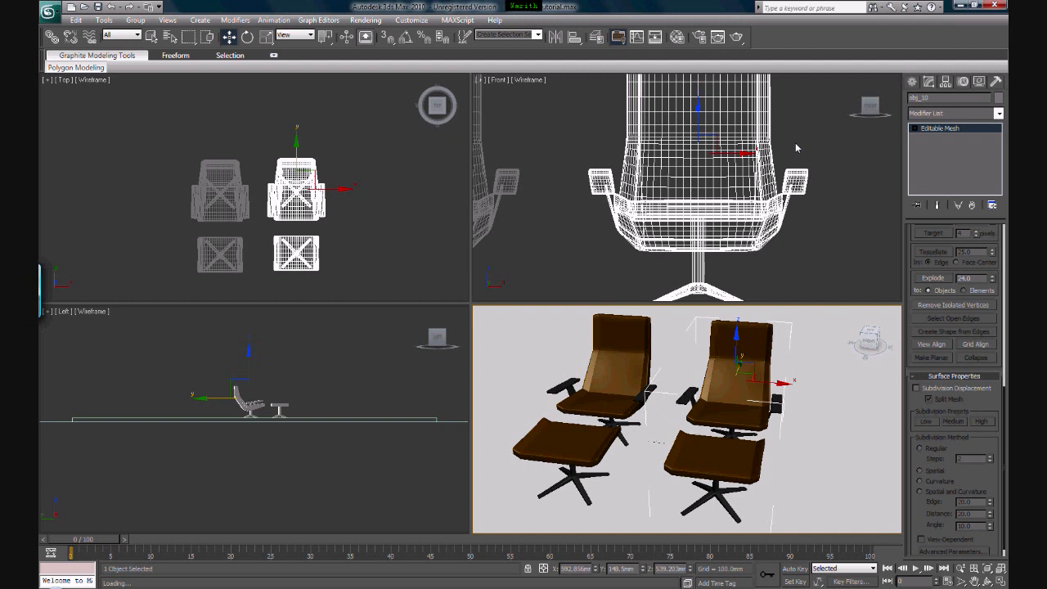
{"action": "left_click", "coordinate": [684, 42]}
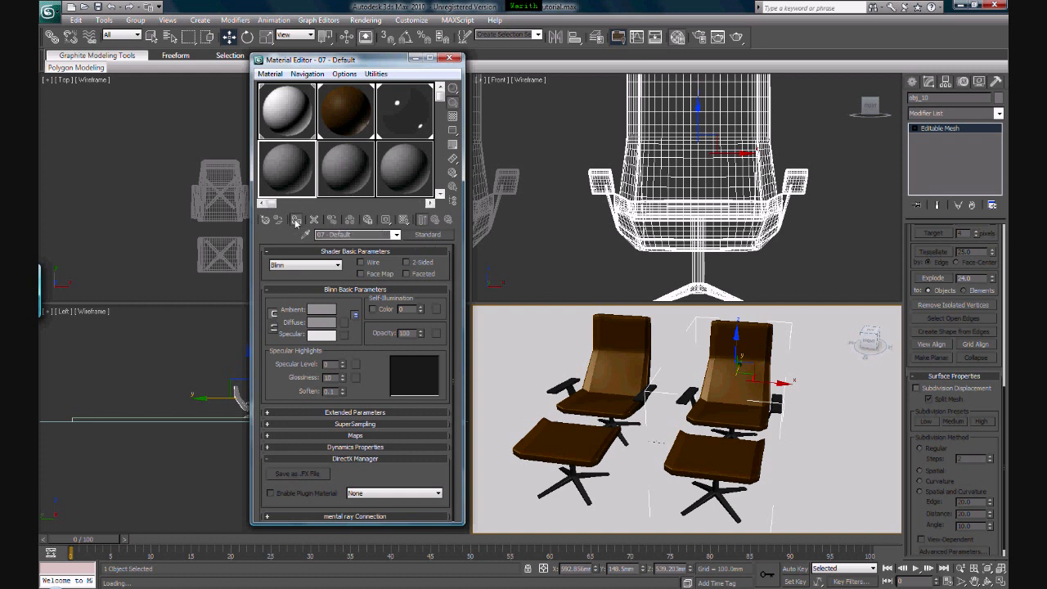
{"action": "left_click", "coordinate": [296, 221]}
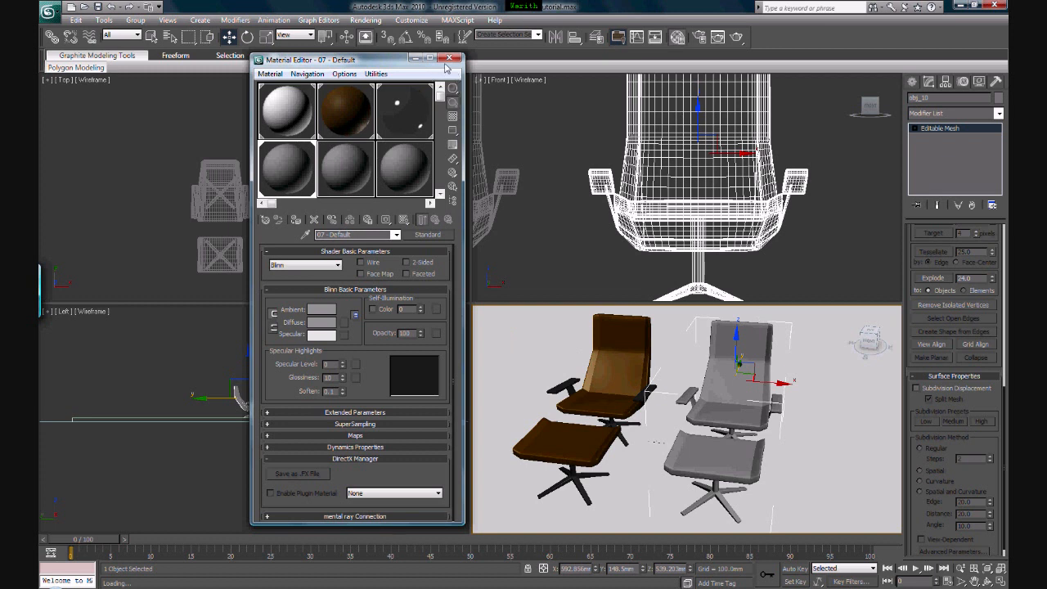
Change material 08 - Default to Multi/Sub-Object, keeping the old material as sub-material, and assign it to the merged chair
{"action": "left_click", "coordinate": [355, 170]}
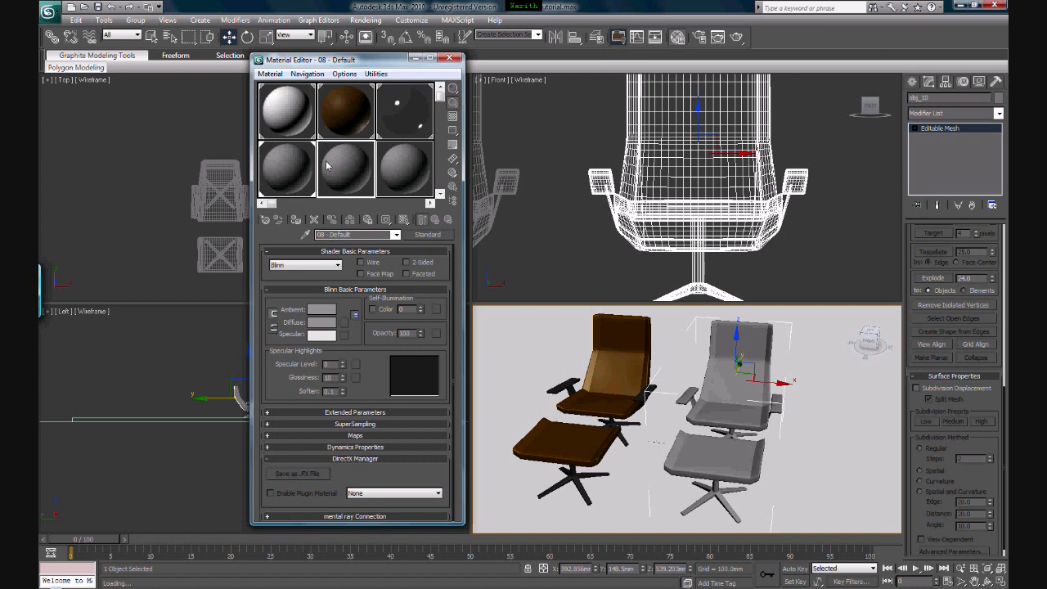
{"action": "left_click", "coordinate": [428, 235]}
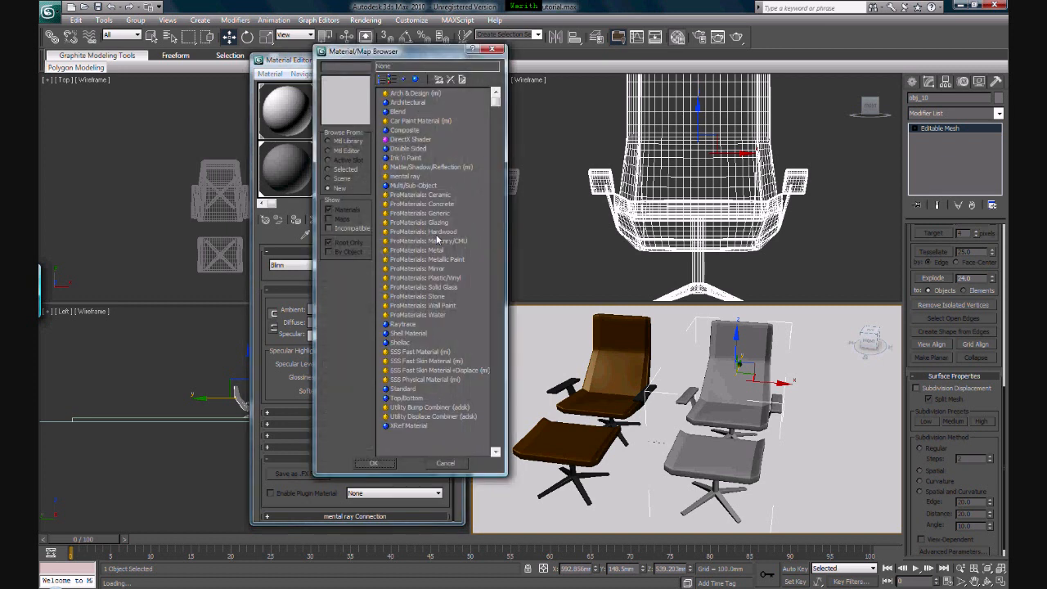
{"action": "left_click", "coordinate": [402, 96]}
{"action": "left_click", "coordinate": [416, 187]}
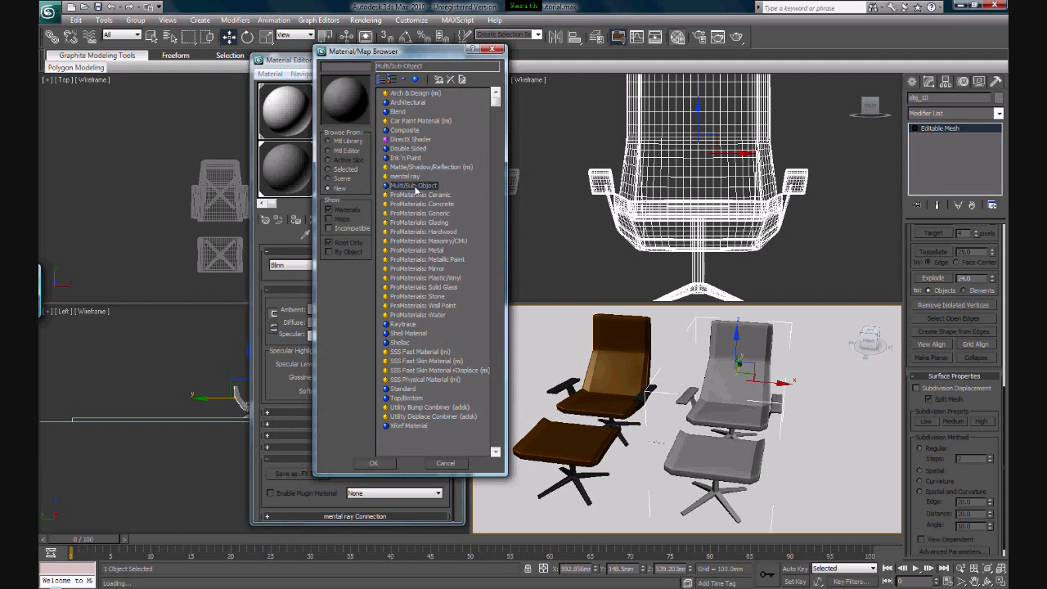
{"action": "double_click", "coordinate": [413, 187]}
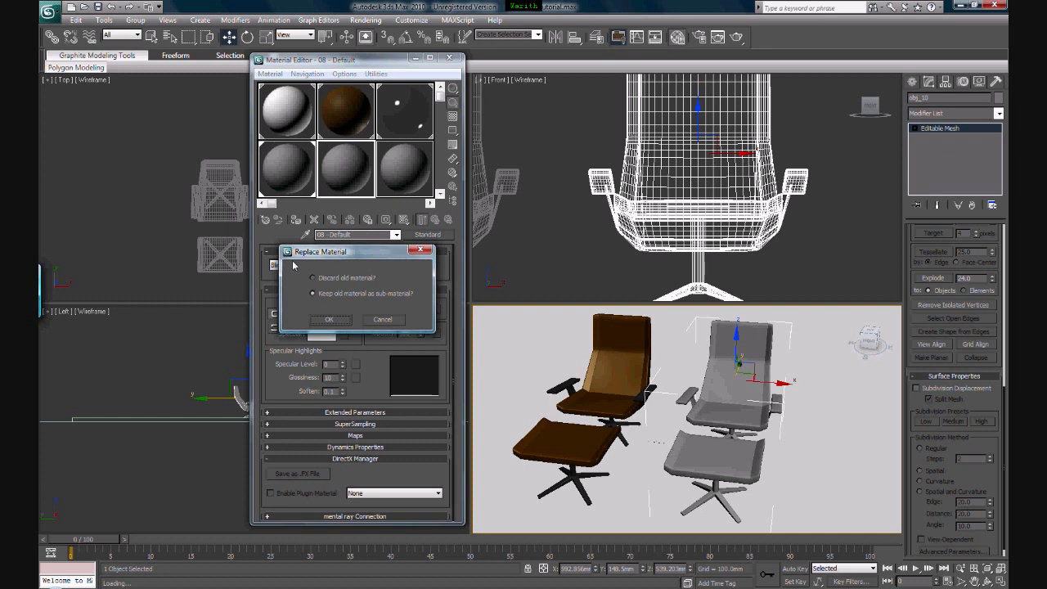
{"action": "left_click", "coordinate": [326, 320]}
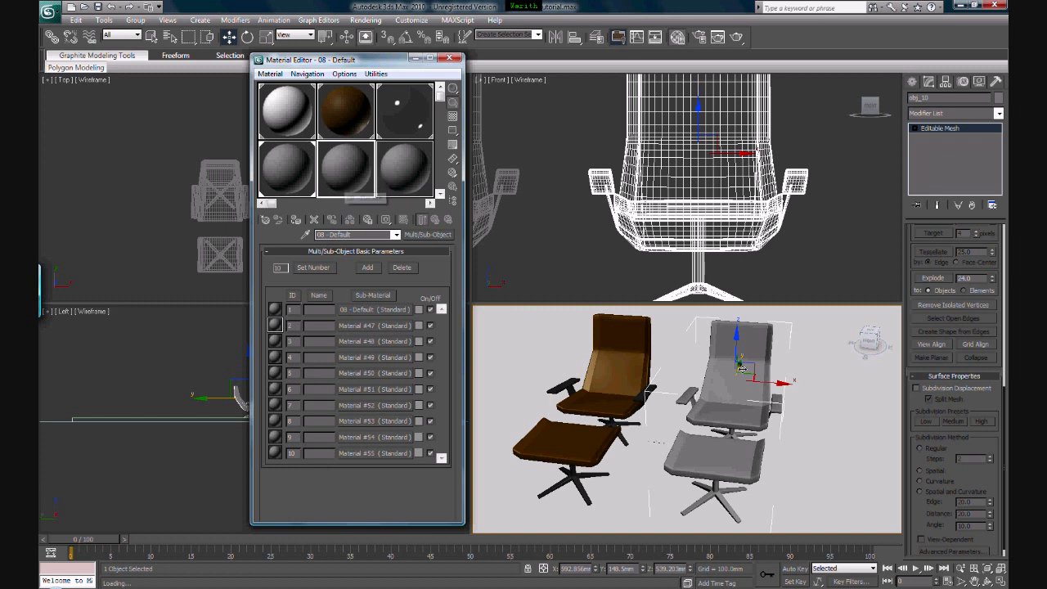
{"action": "left_click", "coordinate": [719, 383]}
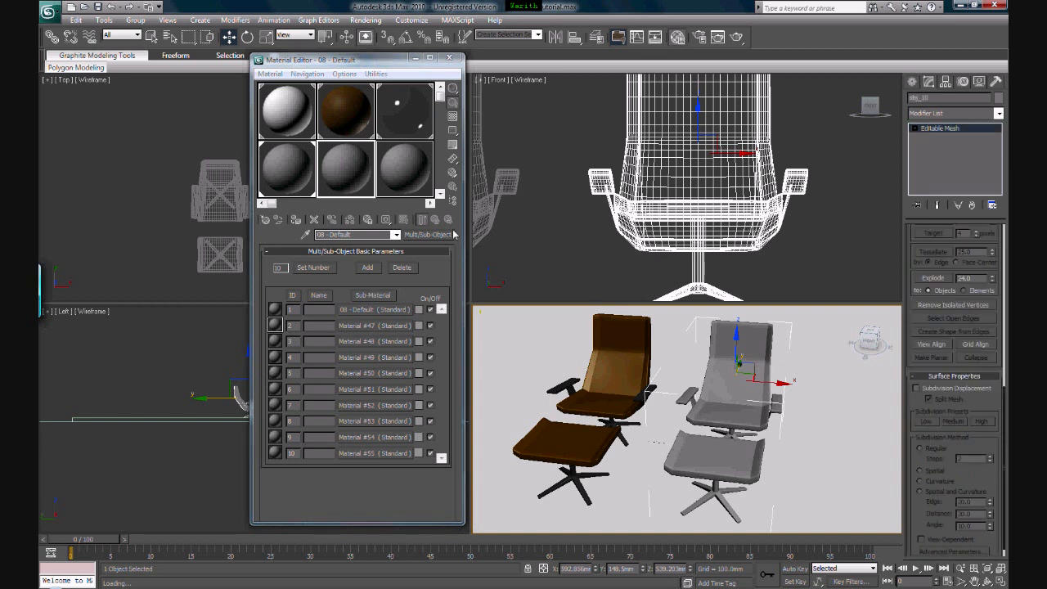
{"action": "left_click", "coordinate": [294, 220]}
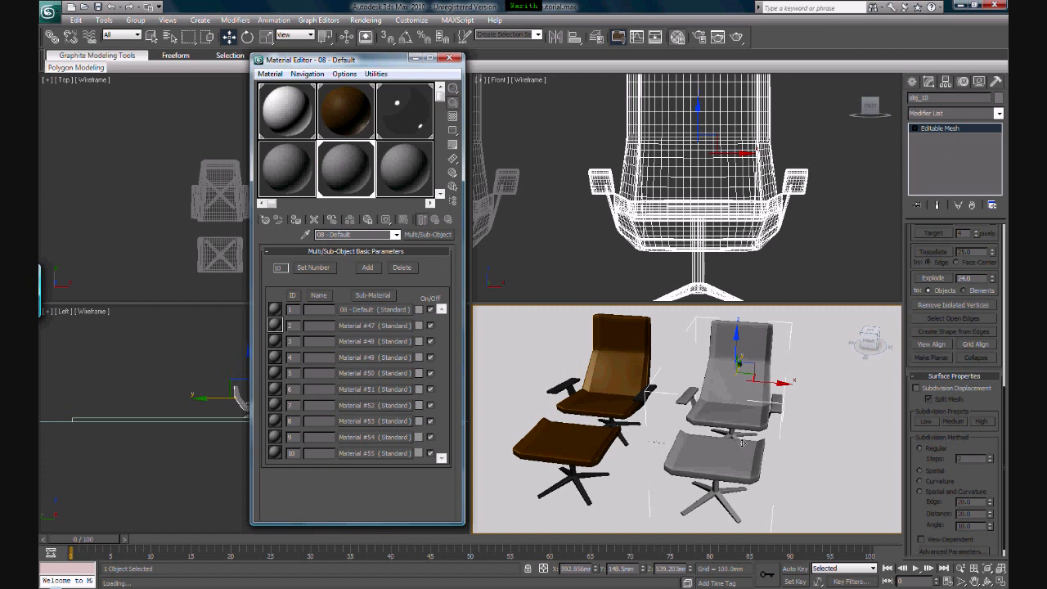
At Element level, give the merged chair's seat material ID 1 and its footstool cushion material ID 2
{"action": "middle_click_drag", "start_coordinate": [738, 446], "coordinate": [710, 441]}
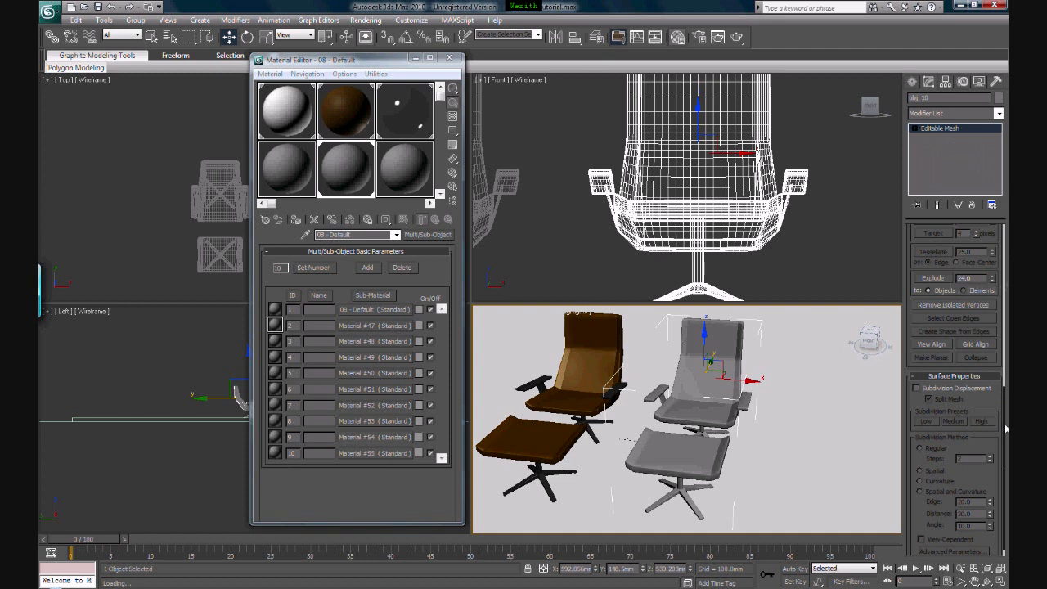
{"action": "scroll", "coordinate": [1004, 420], "scroll_direction": "up", "scroll_amount": 1}
{"action": "scroll", "coordinate": [1005, 420], "scroll_direction": "up", "scroll_amount": 10}
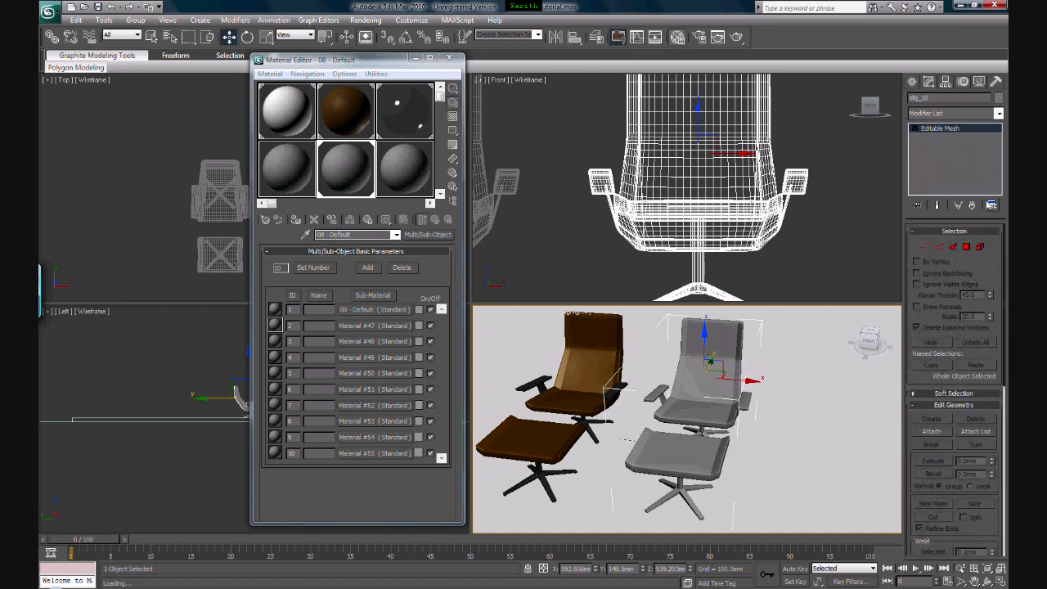
{"action": "left_click", "coordinate": [981, 248]}
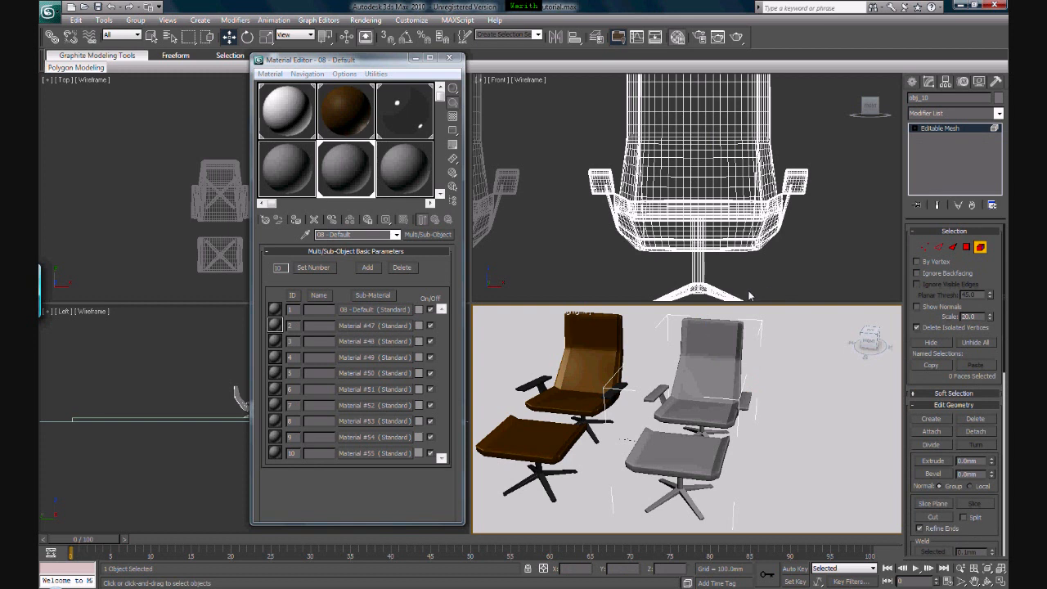
{"action": "left_click", "coordinate": [708, 344]}
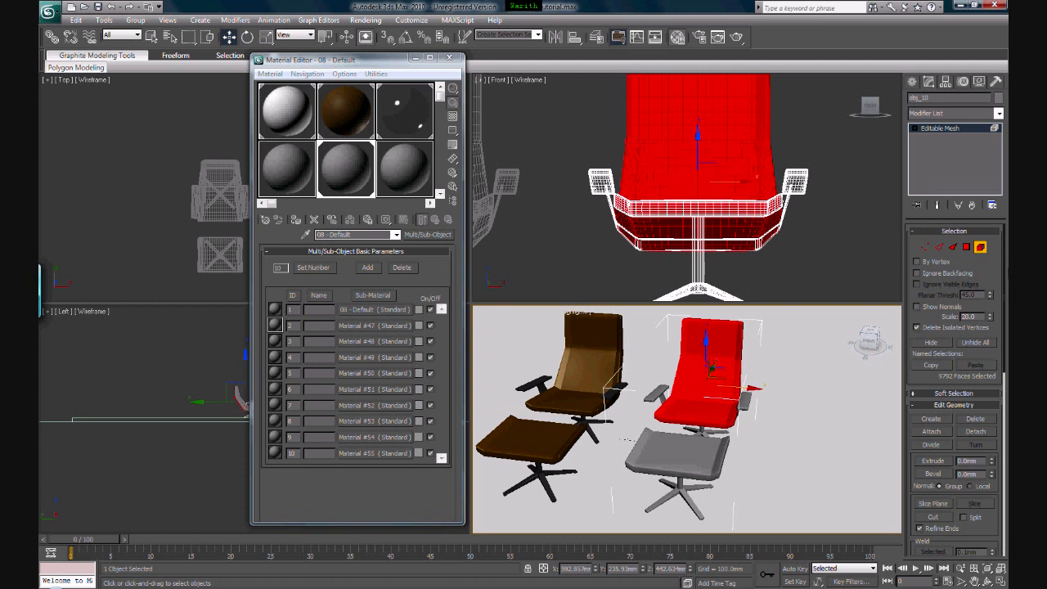
{"action": "left_click_drag", "start_coordinate": [1005, 263], "coordinate": [1007, 373]}
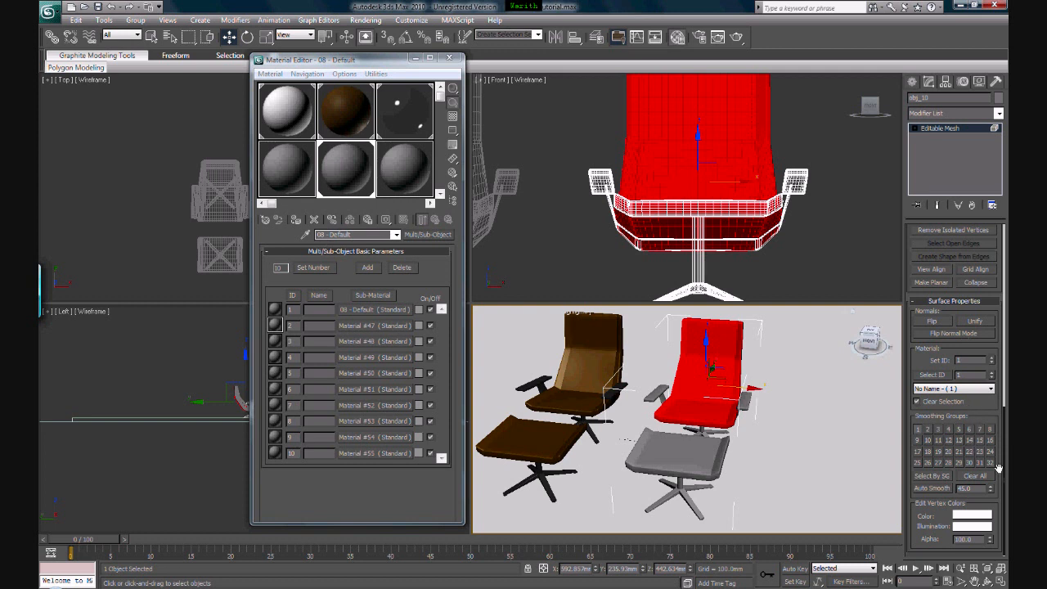
{"action": "double_click", "coordinate": [964, 360]}
{"action": "left_click", "coordinate": [670, 465]}
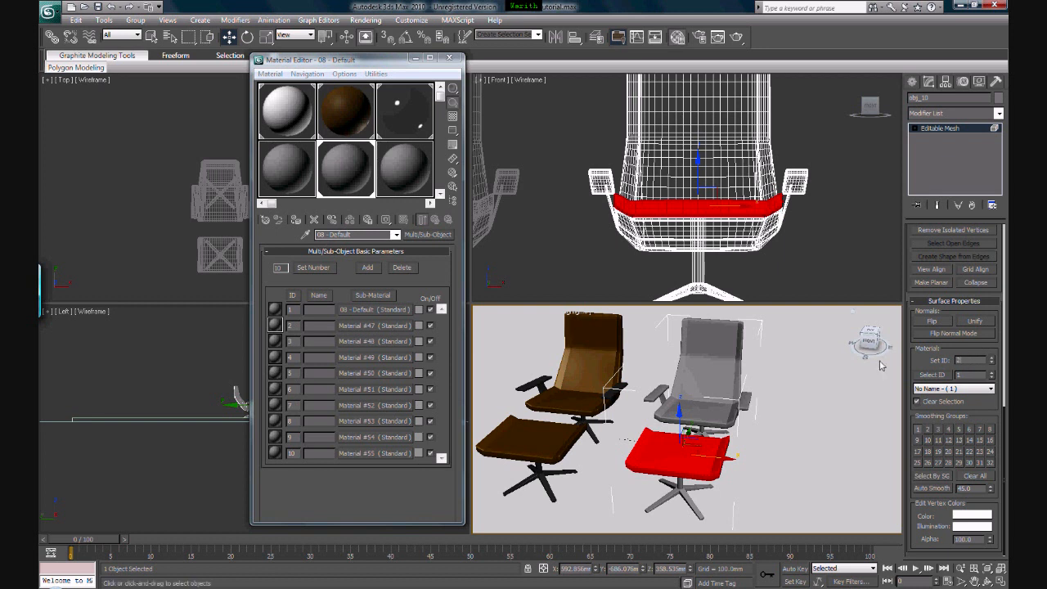
{"action": "key", "text": "Return"}
Select both armrests, their supports and the leg bases as elements in the Front view and give them their own material ID
{"action": "middle_click_drag", "start_coordinate": [565, 156], "coordinate": [551, 159]}
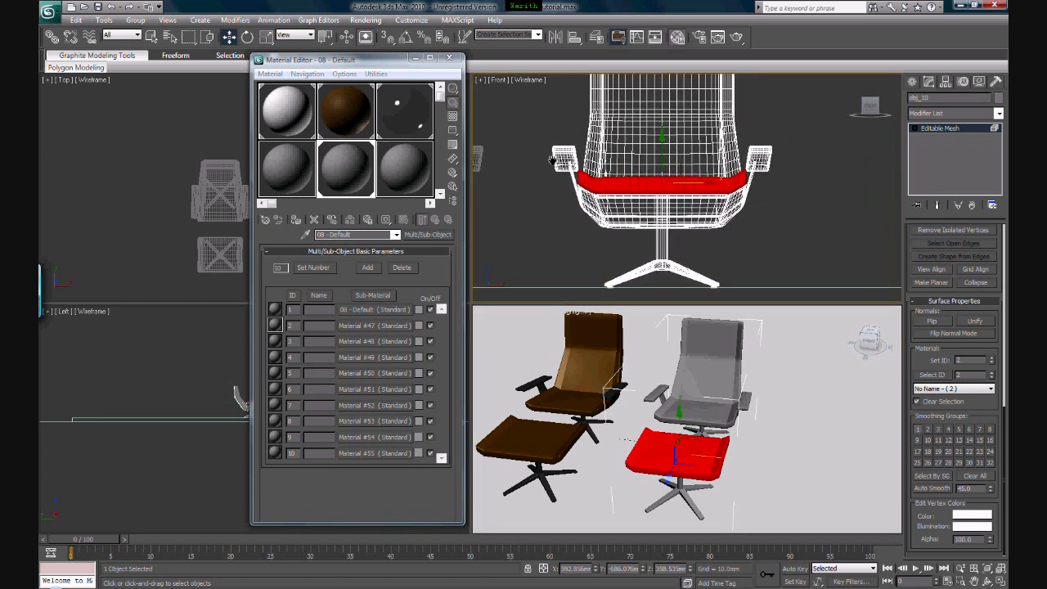
{"action": "left_click_drag", "start_coordinate": [573, 118], "coordinate": [535, 188]}
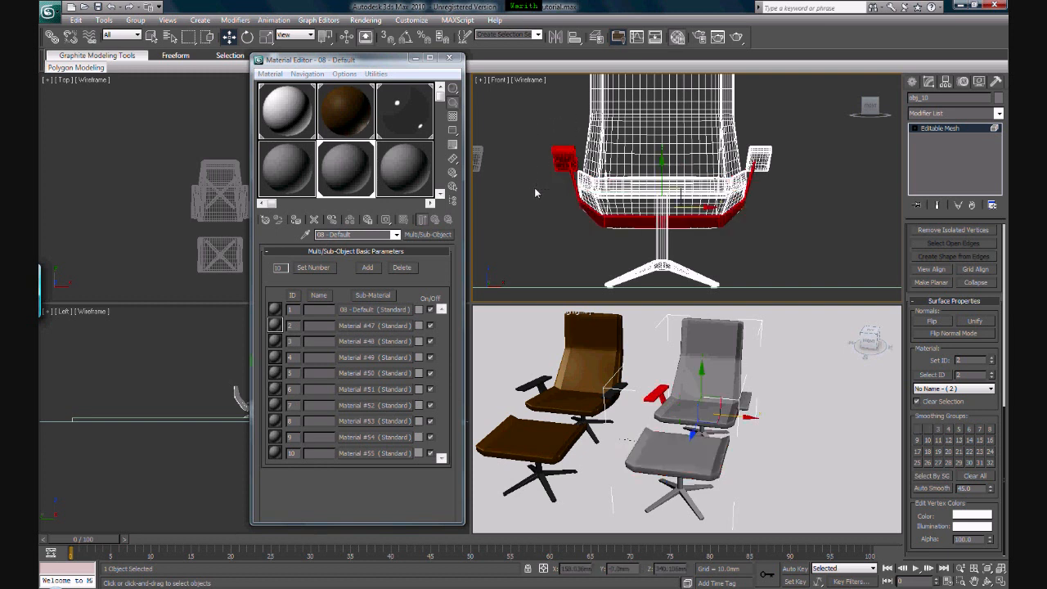
{"action": "left_click_drag", "start_coordinate": [794, 128], "coordinate": [758, 199], "text": "ctrl"}
{"action": "left_click_drag", "start_coordinate": [572, 126], "coordinate": [537, 189], "text": "ctrl"}
{"action": "left_click_drag", "start_coordinate": [709, 256], "coordinate": [588, 287], "text": "ctrl"}
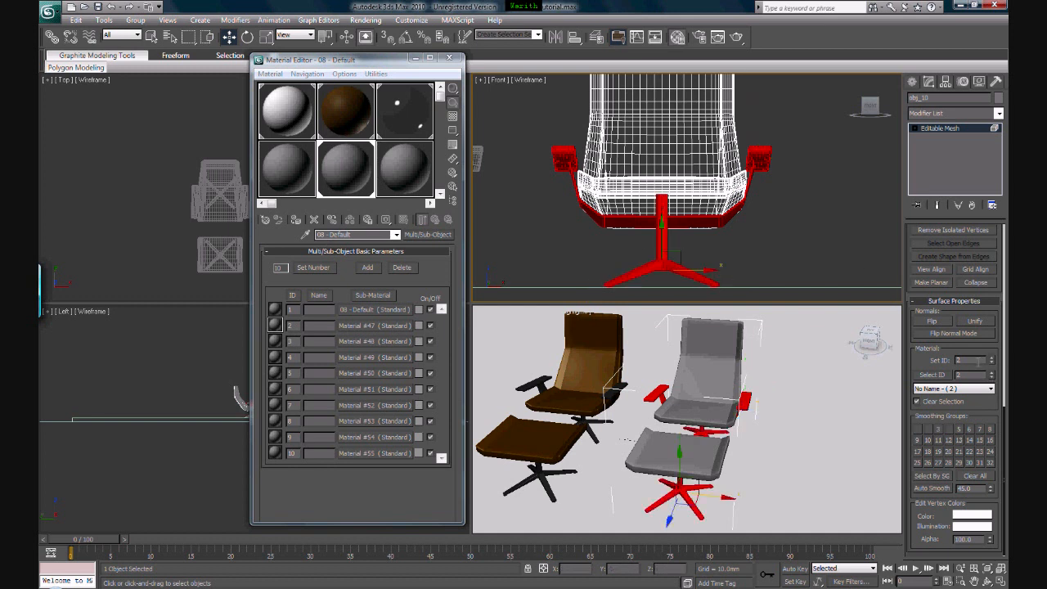
{"action": "left_click_drag", "start_coordinate": [977, 362], "coordinate": [955, 359]}
{"action": "key", "text": "Return"}
{"action": "left_click", "coordinate": [779, 255]}
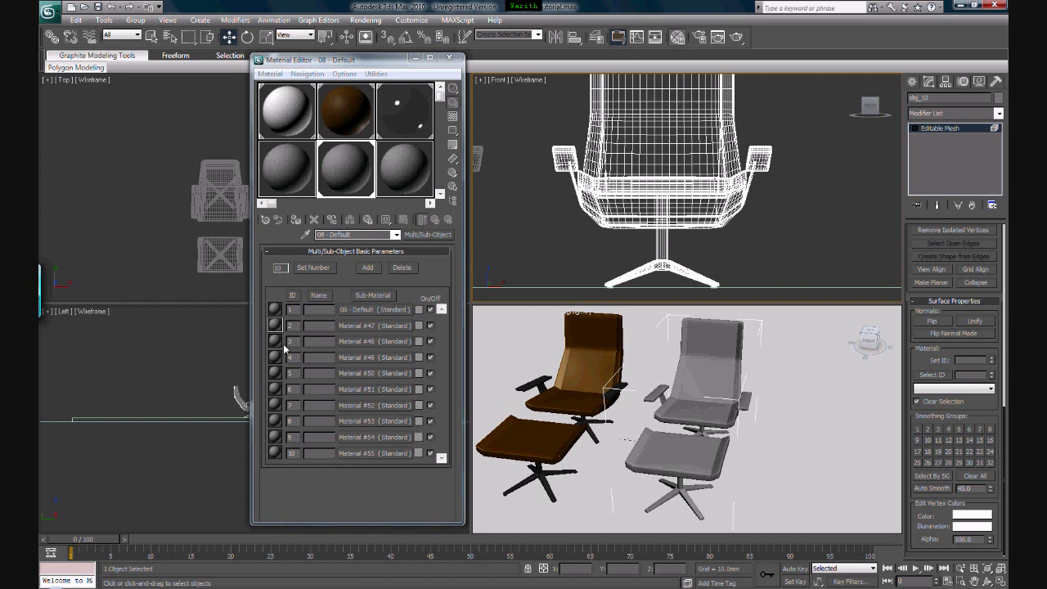
Set the number of sub-materials in the Multi/Sub-Object material 08 - Default to 3
{"action": "left_click", "coordinate": [306, 269]}
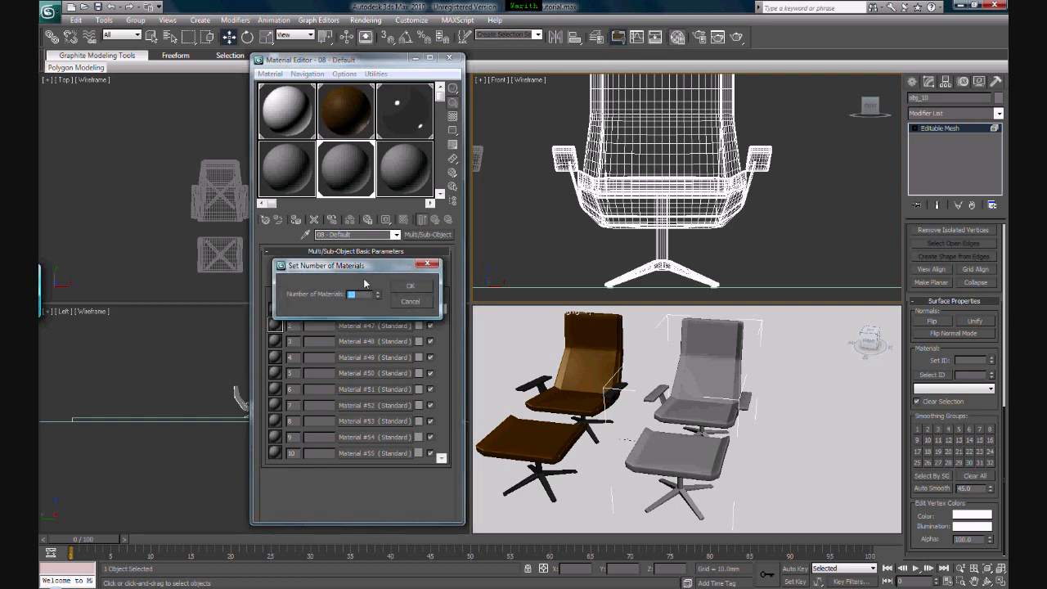
{"action": "type", "text": "3"}
{"action": "left_click", "coordinate": [417, 286]}
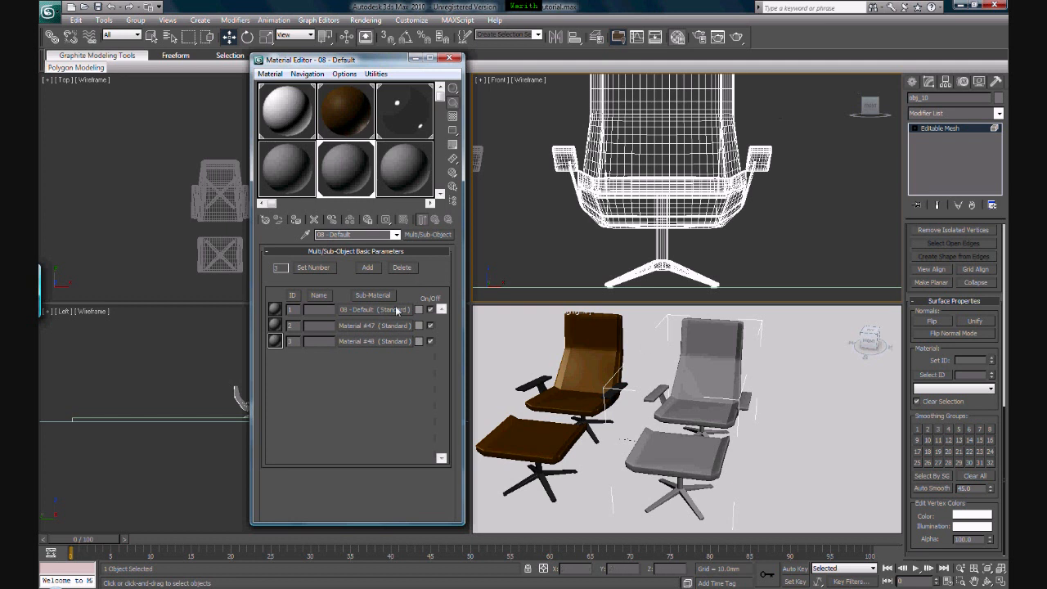
Change the sub-material with ID 1 to Arch & Design (mi) and apply the Matte Finish template
{"action": "left_click", "coordinate": [275, 311]}
{"action": "left_click", "coordinate": [351, 310]}
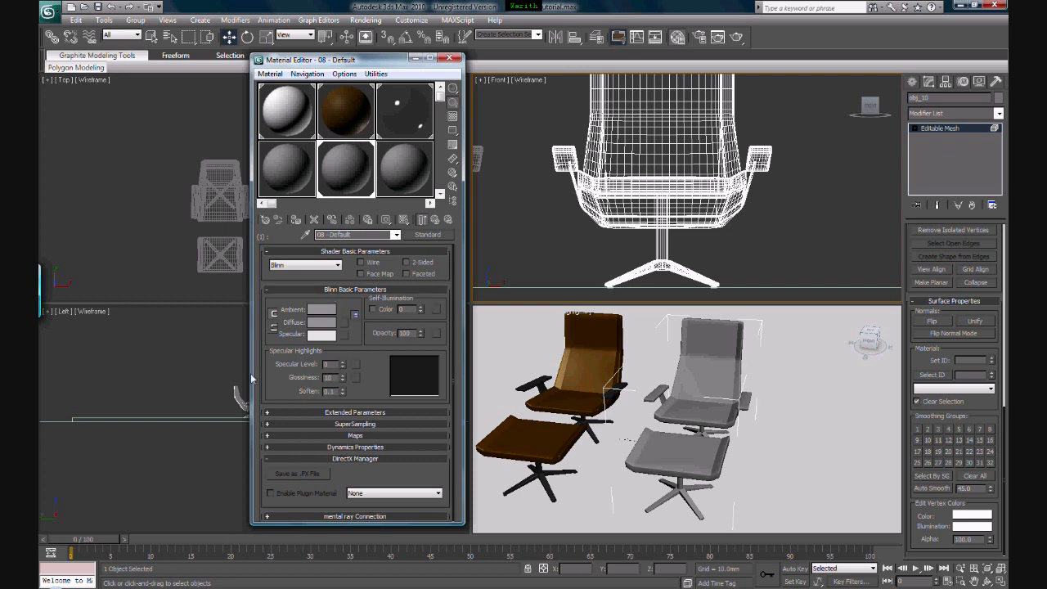
{"action": "left_click", "coordinate": [427, 234]}
{"action": "left_click", "coordinate": [424, 104]}
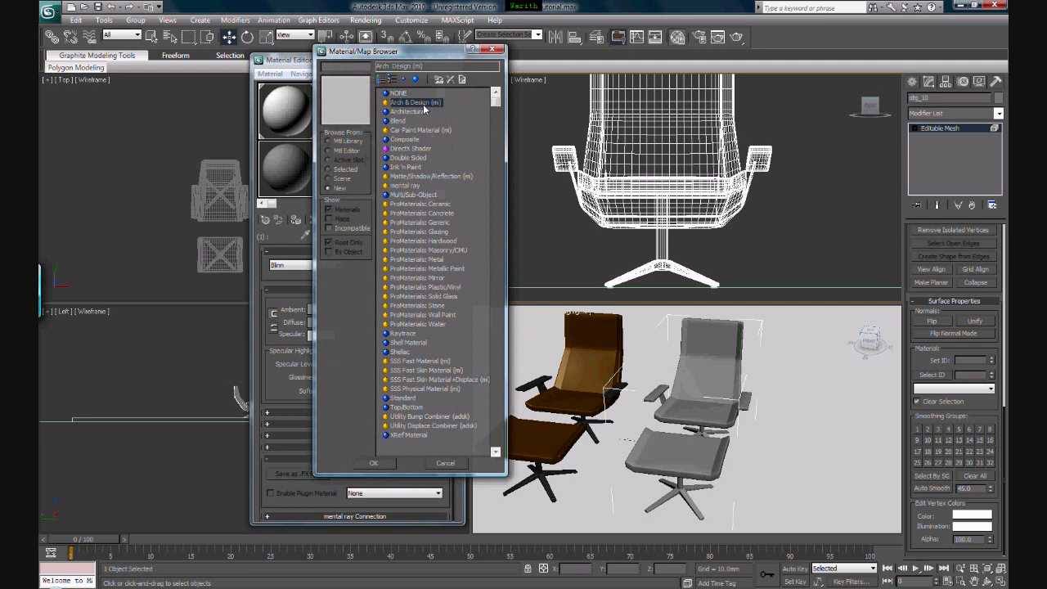
{"action": "left_click", "coordinate": [373, 463]}
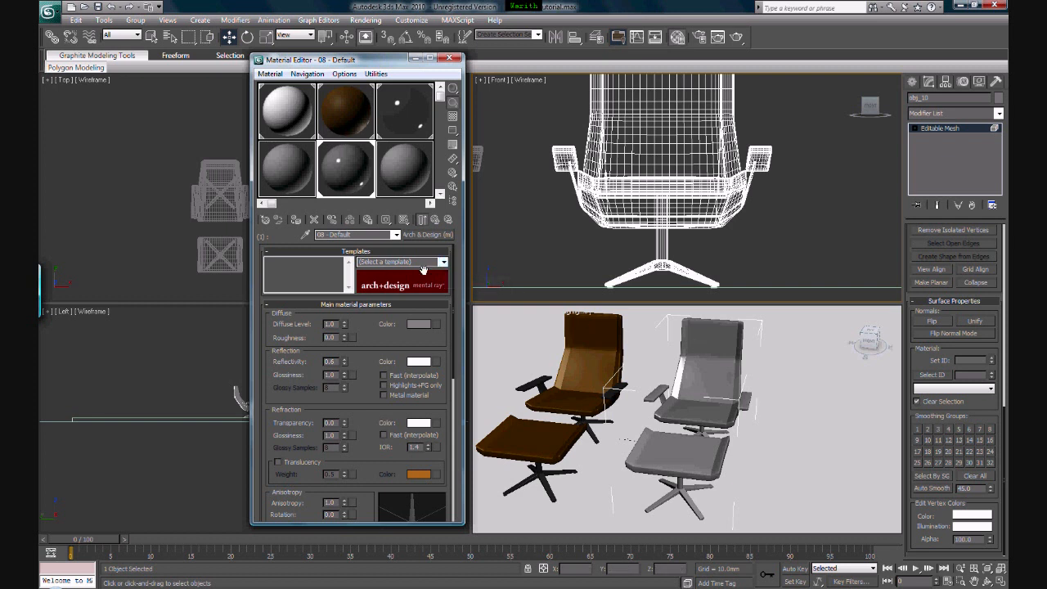
{"action": "left_click", "coordinate": [421, 263]}
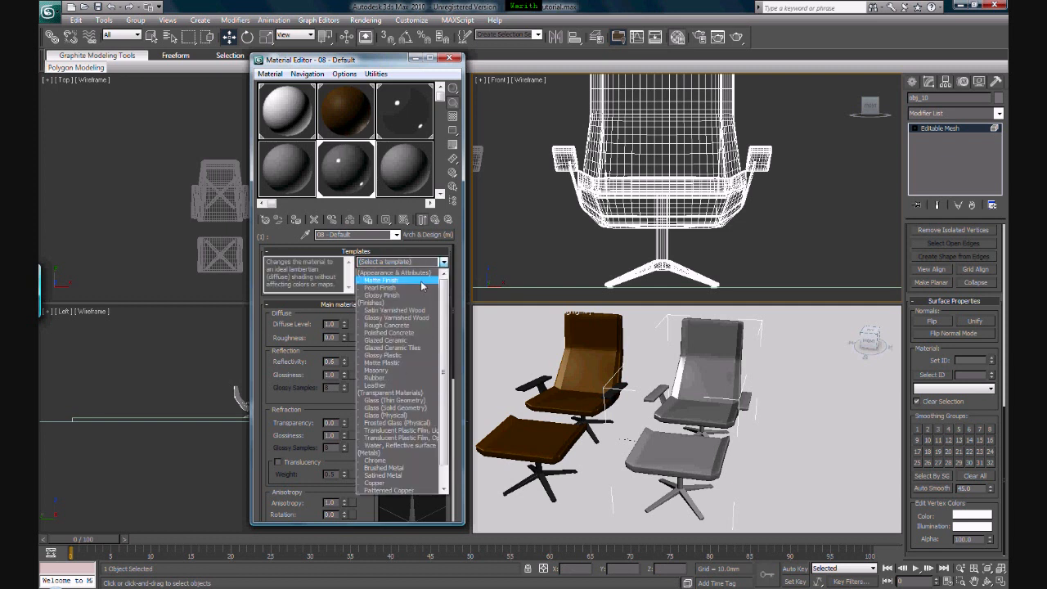
{"action": "left_click", "coordinate": [421, 281]}
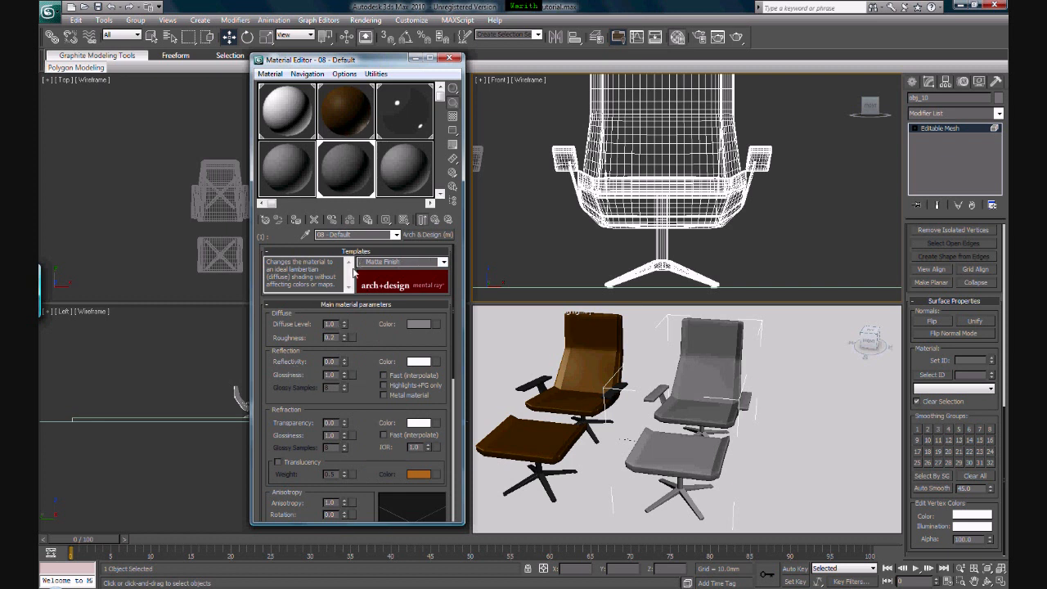
Set the diffuse color of the seat's Matte Finish sub-material to a saturated red
{"action": "left_click", "coordinate": [420, 325]}
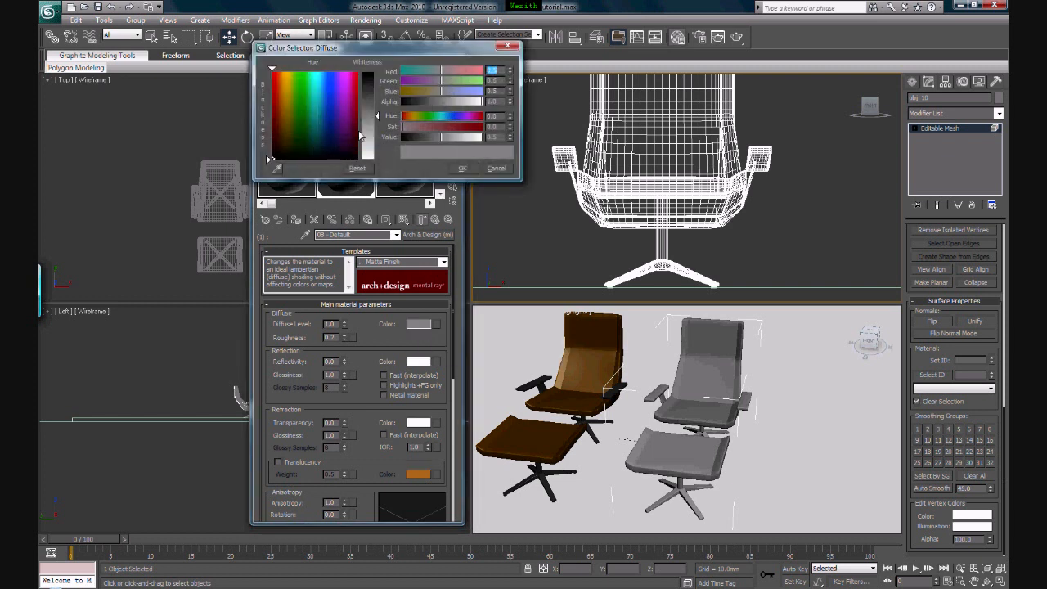
{"action": "left_click_drag", "start_coordinate": [282, 88], "coordinate": [314, 99]}
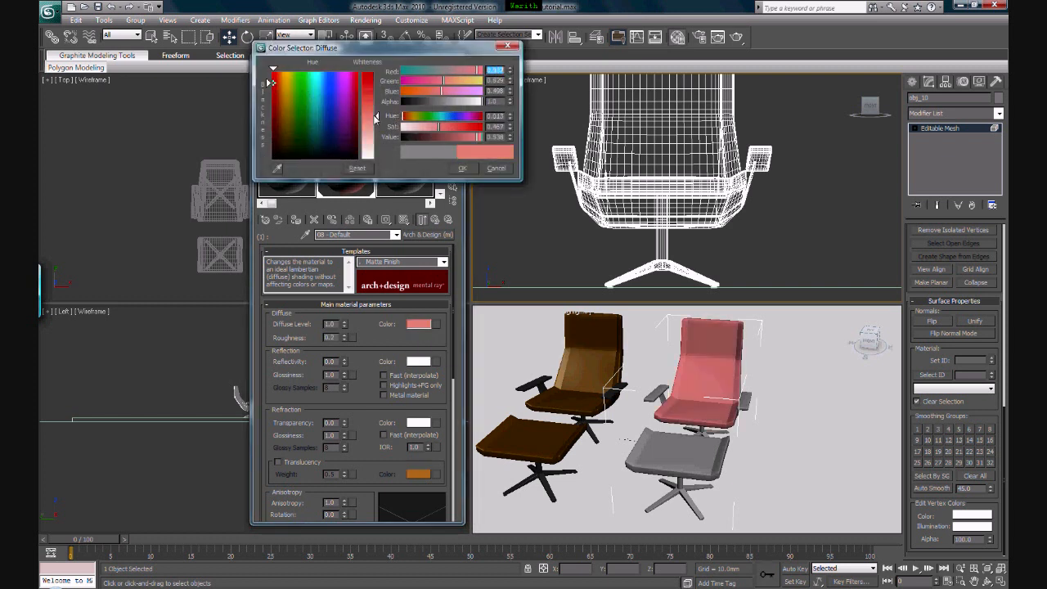
{"action": "left_click_drag", "start_coordinate": [377, 116], "coordinate": [378, 72]}
{"action": "left_click", "coordinate": [463, 168]}
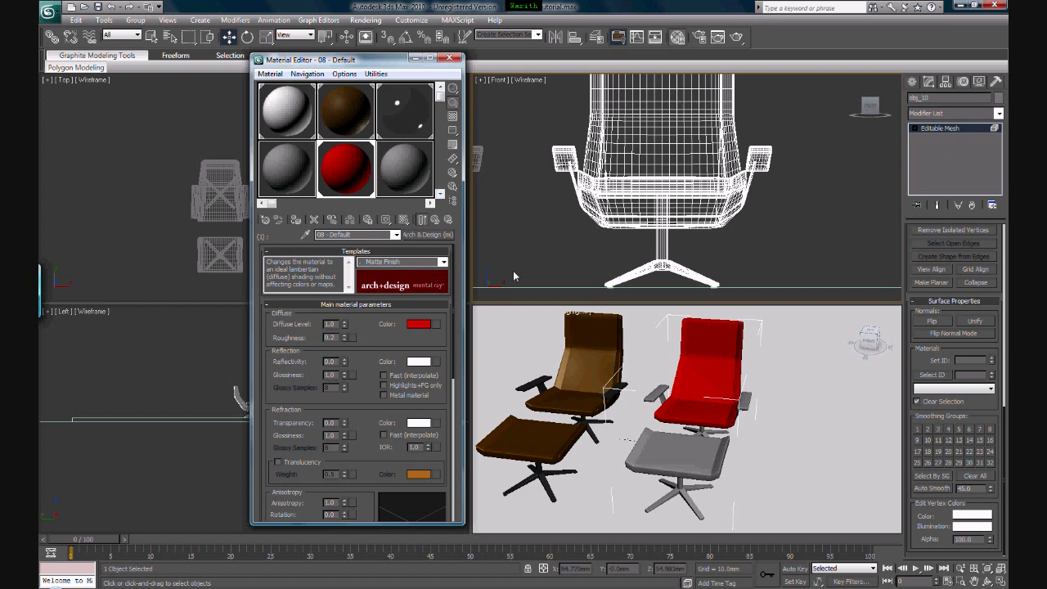
Change the sub-material with ID 2 in the Multi/Sub-Object material to Arch & Design (mi)
{"action": "left_click", "coordinate": [435, 221]}
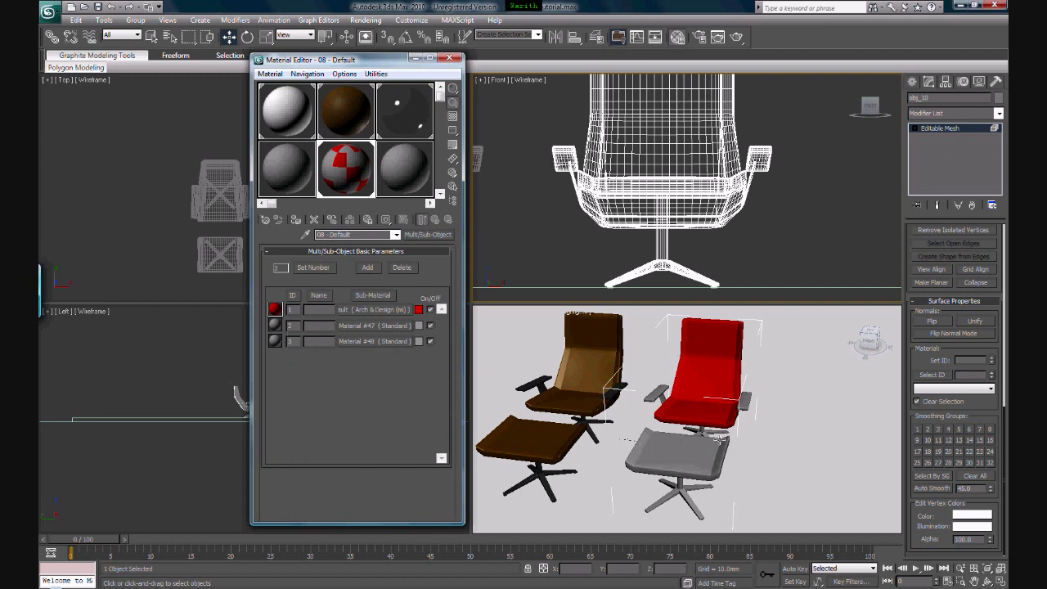
{"action": "left_click", "coordinate": [341, 325]}
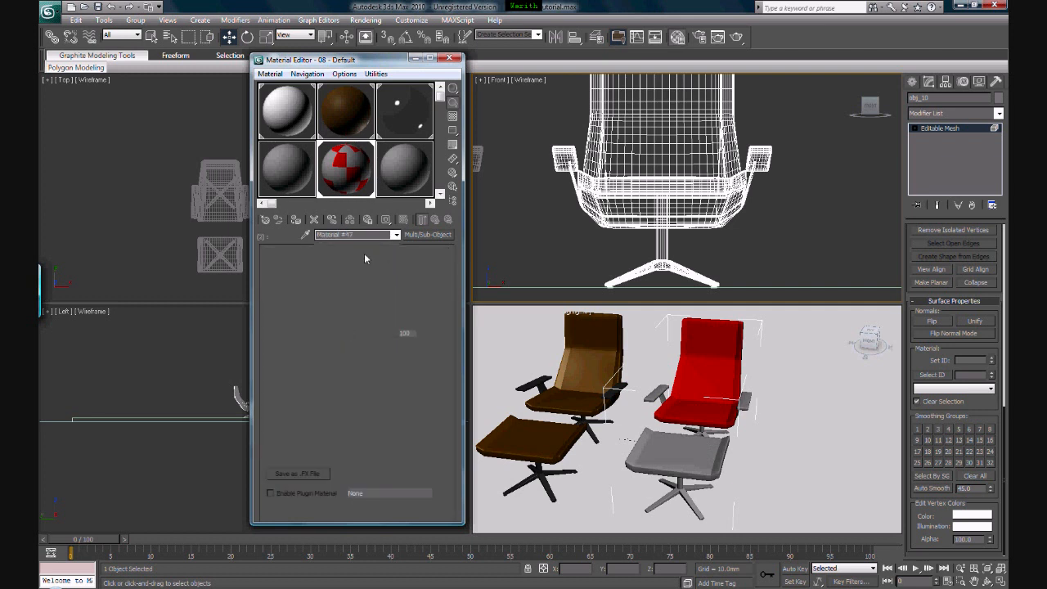
{"action": "left_click", "coordinate": [428, 234]}
{"action": "double_click", "coordinate": [408, 103]}
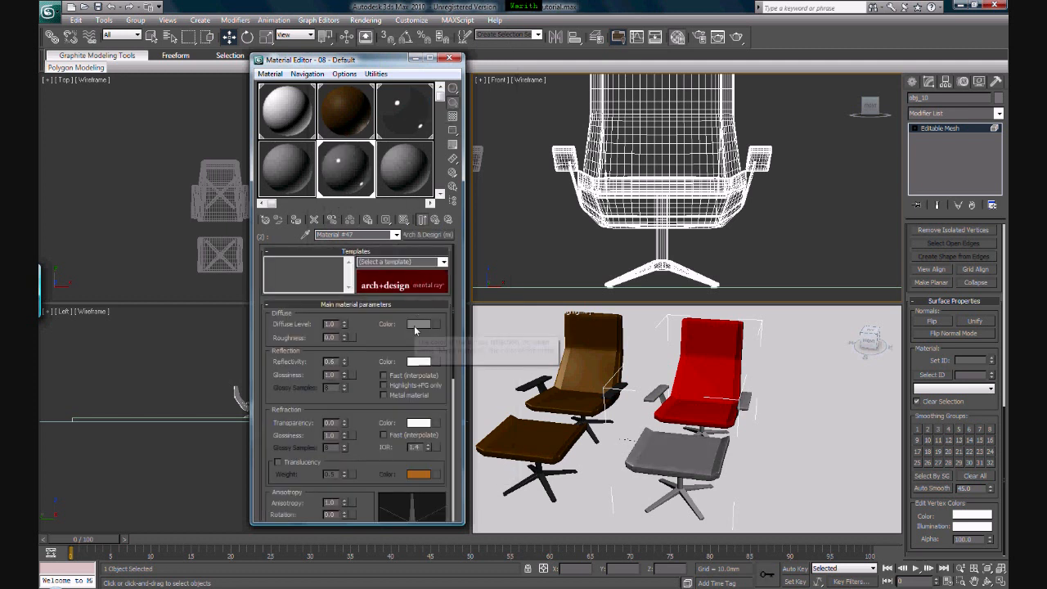
Set the diffuse color of the footstool cushion's sub-material to a saturated golden yellow and return to the parent material
{"action": "left_click", "coordinate": [415, 330]}
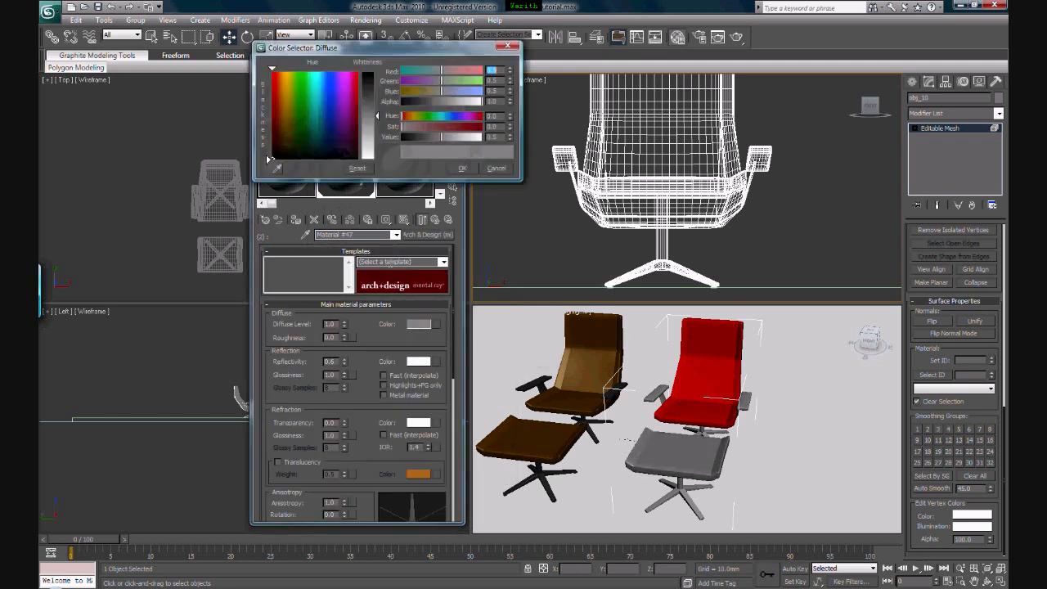
{"action": "left_click", "coordinate": [279, 112]}
{"action": "mouse_move", "coordinate": [278, 110]}
{"action": "left_mouse_down"}
{"action": "mouse_move", "coordinate": [292, 87]}
{"action": "mouse_move", "coordinate": [301, 90]}
{"action": "left_mouse_up"}
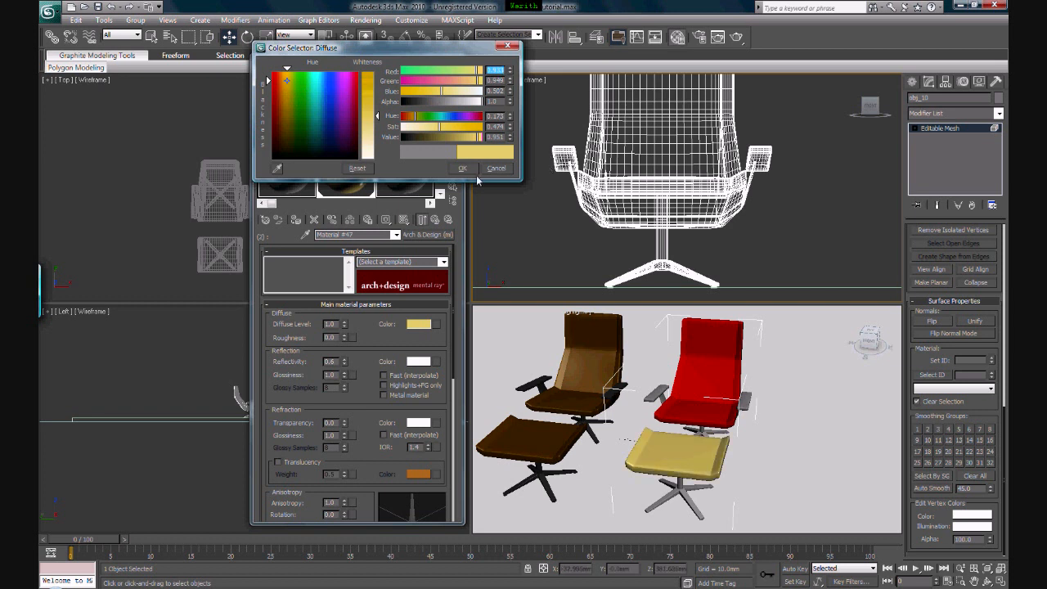
{"action": "left_click_drag", "start_coordinate": [368, 108], "coordinate": [367, 72]}
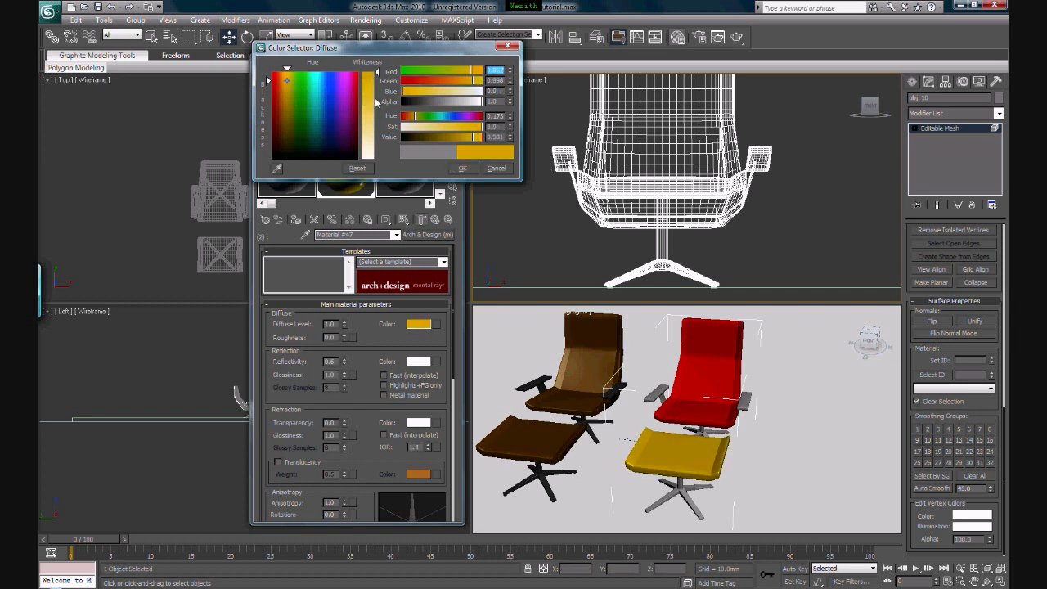
{"action": "left_click", "coordinate": [463, 168]}
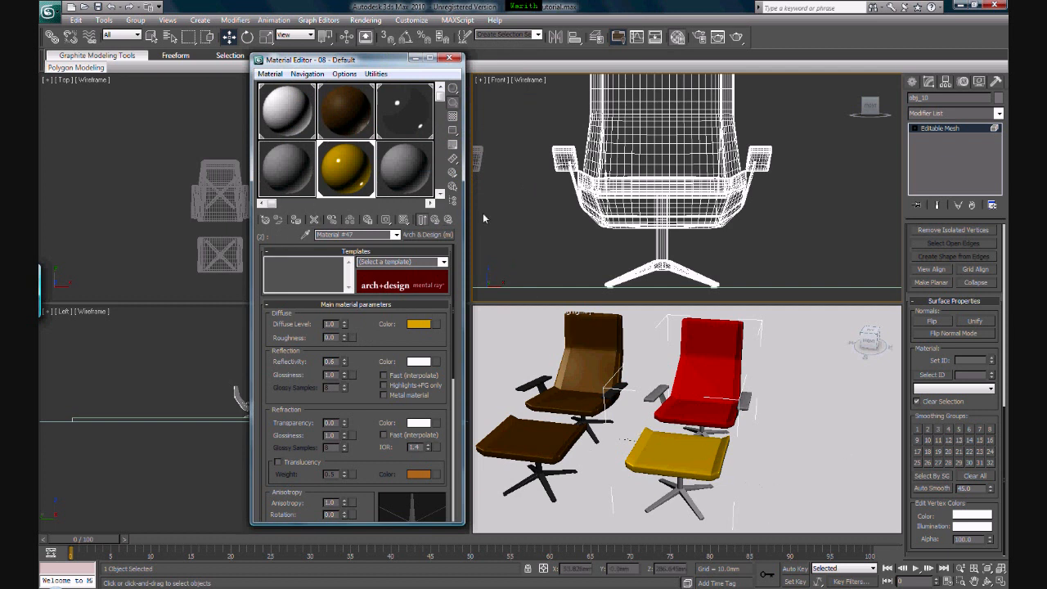
{"action": "left_click", "coordinate": [435, 220]}
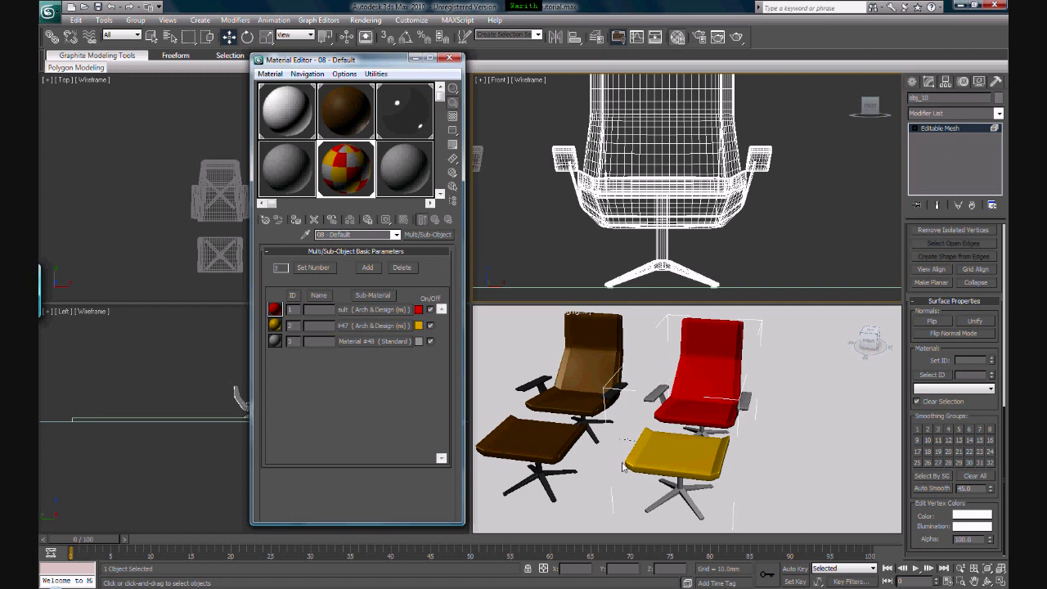
Change the sub-material with ID 3 to Arch & Design (mi) and apply the Chrome template for the armrests and leg bases
{"action": "left_click", "coordinate": [346, 343]}
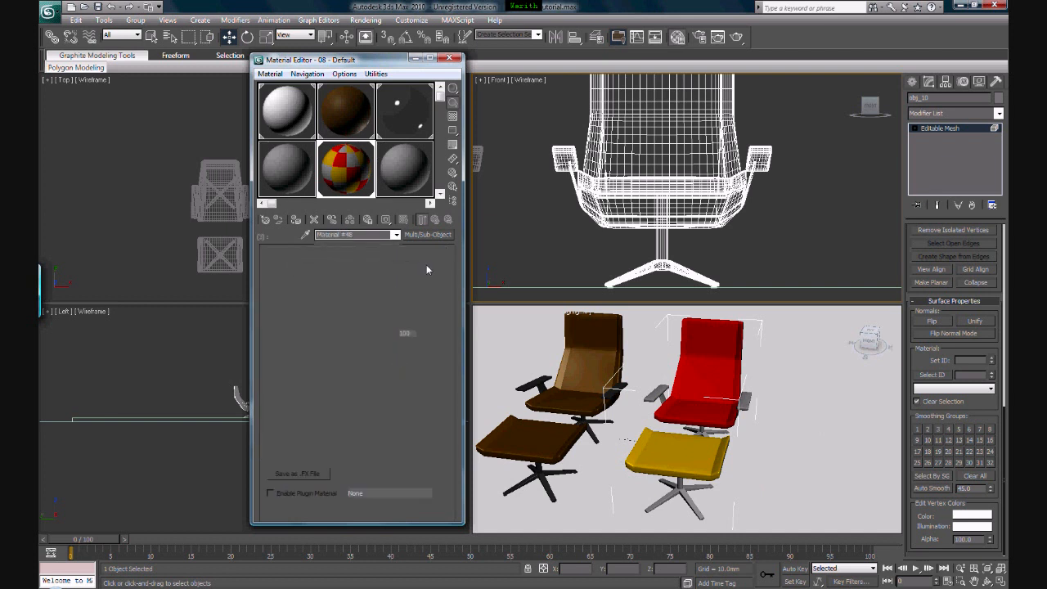
{"action": "left_click", "coordinate": [427, 235]}
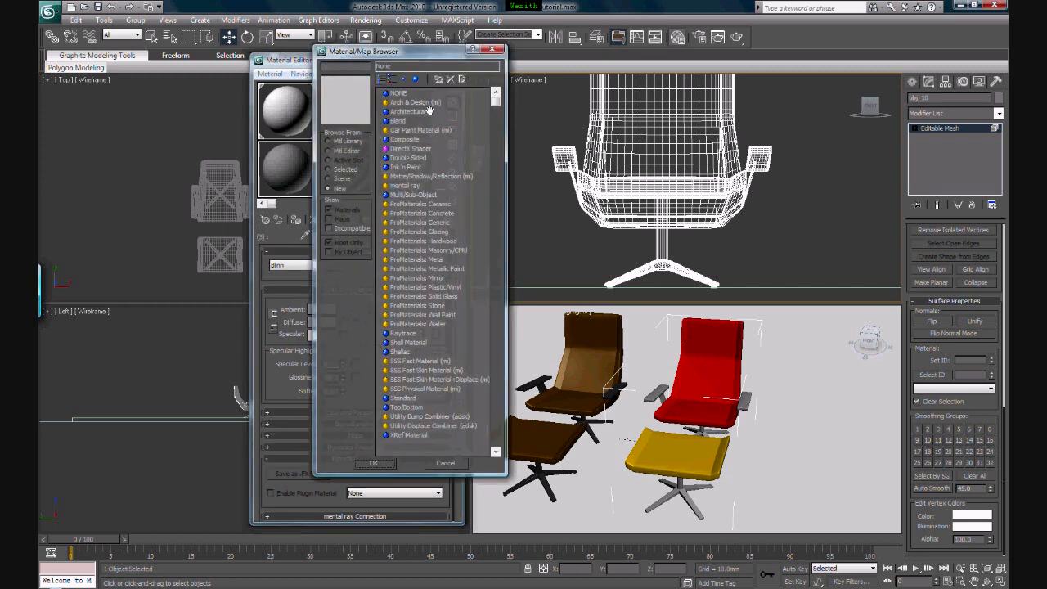
{"action": "left_click", "coordinate": [423, 103]}
{"action": "double_click", "coordinate": [419, 103]}
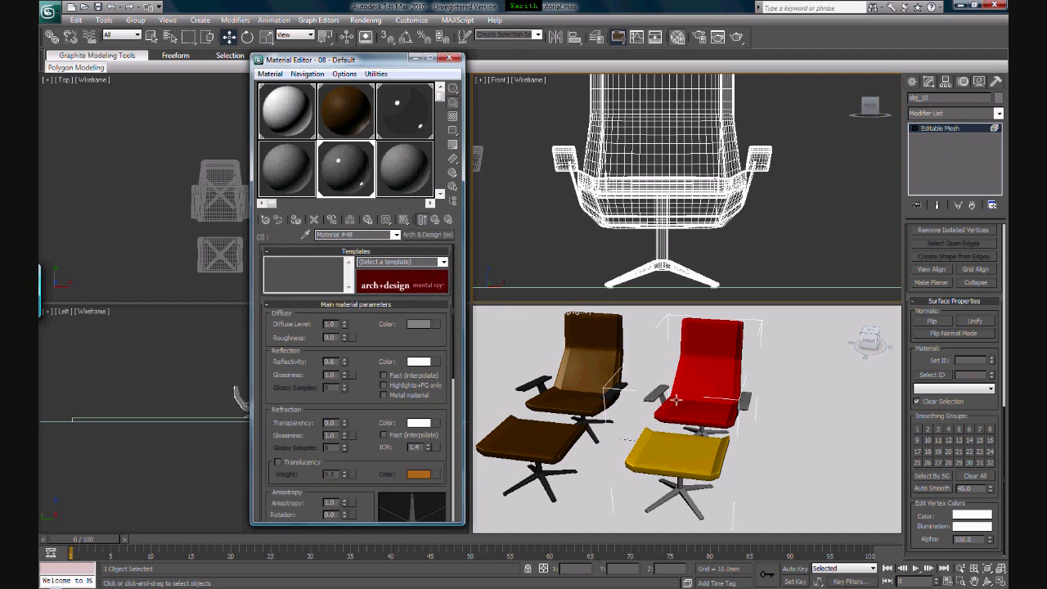
{"action": "left_click", "coordinate": [443, 261]}
{"action": "scroll", "coordinate": [444, 294], "scroll_direction": "down", "scroll_amount": 1}
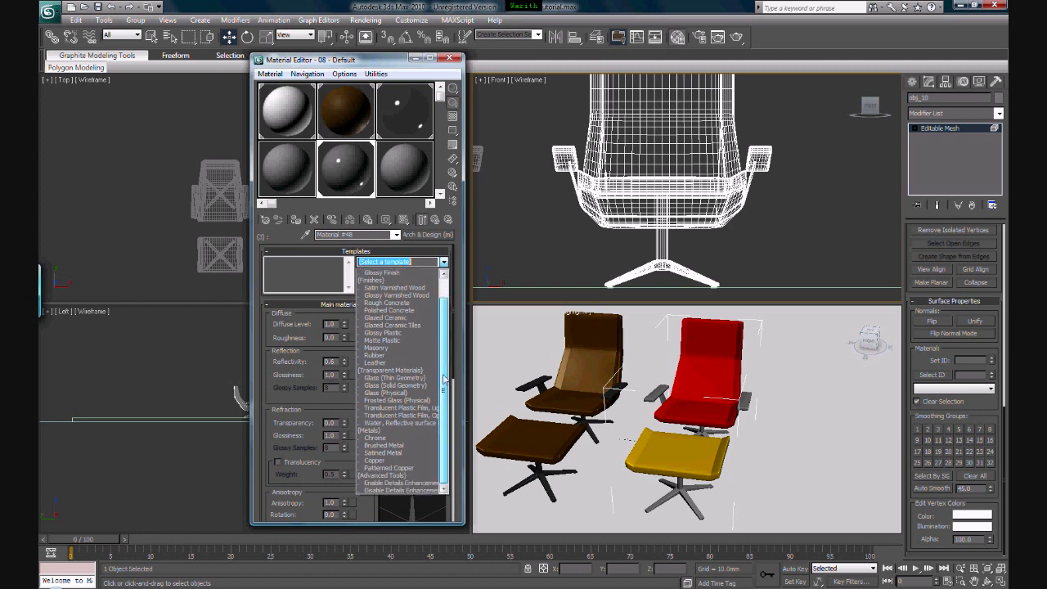
{"action": "left_click", "coordinate": [371, 439]}
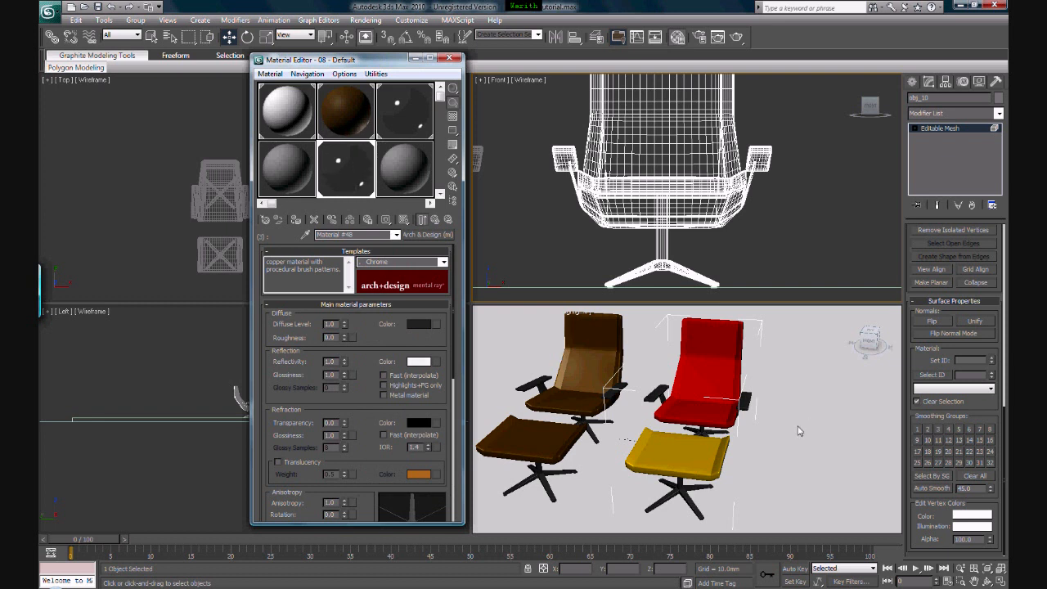
{"action": "left_click", "coordinate": [434, 221]}
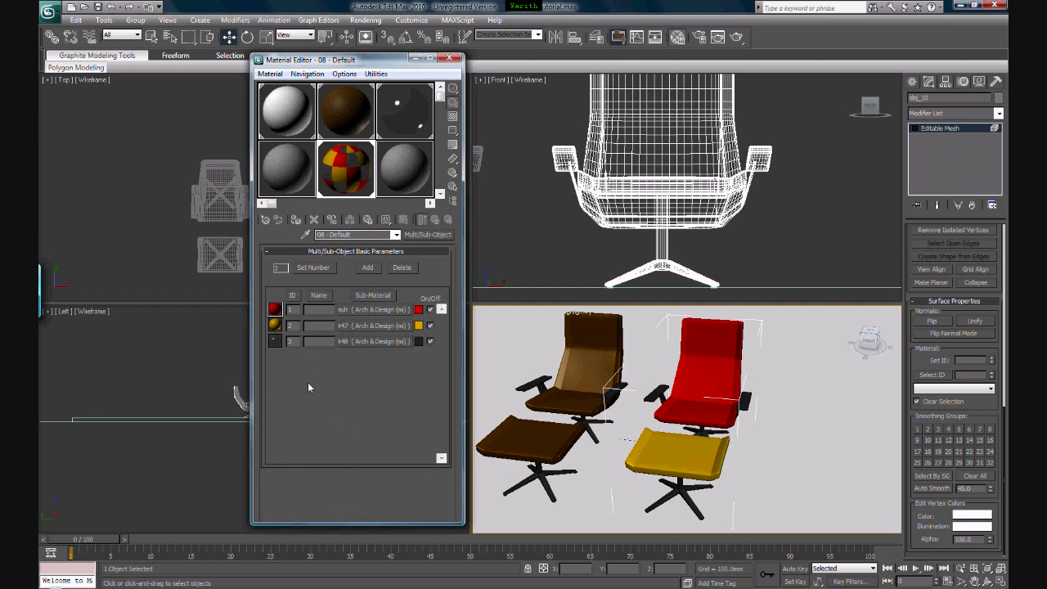
Render the Perspective view of both armchairs to check the materials, and close the rendered frame
{"action": "middle_click_drag", "start_coordinate": [597, 399], "coordinate": [614, 395]}
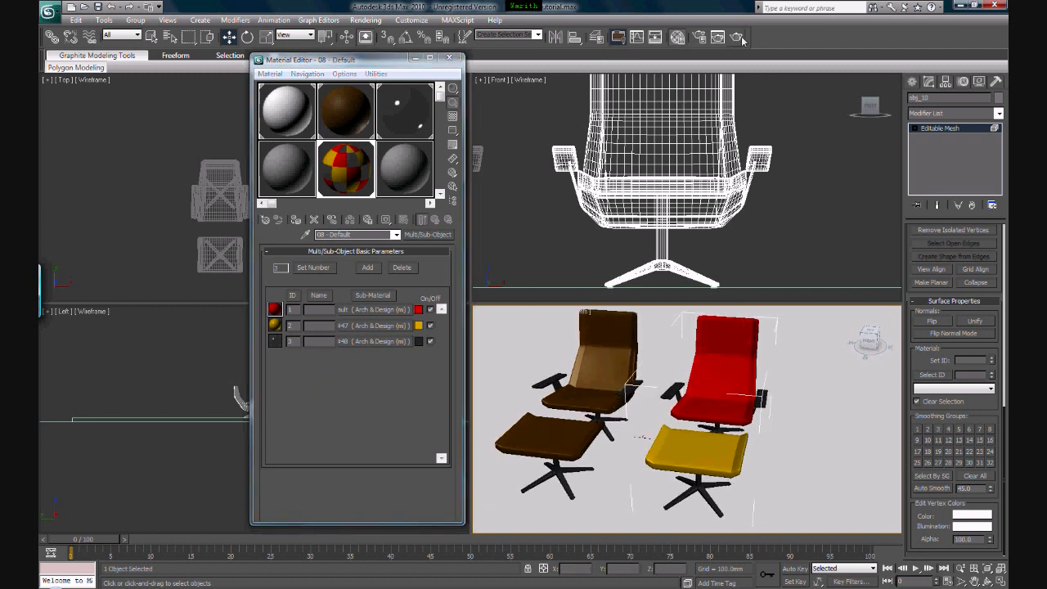
{"action": "left_click", "coordinate": [736, 38]}
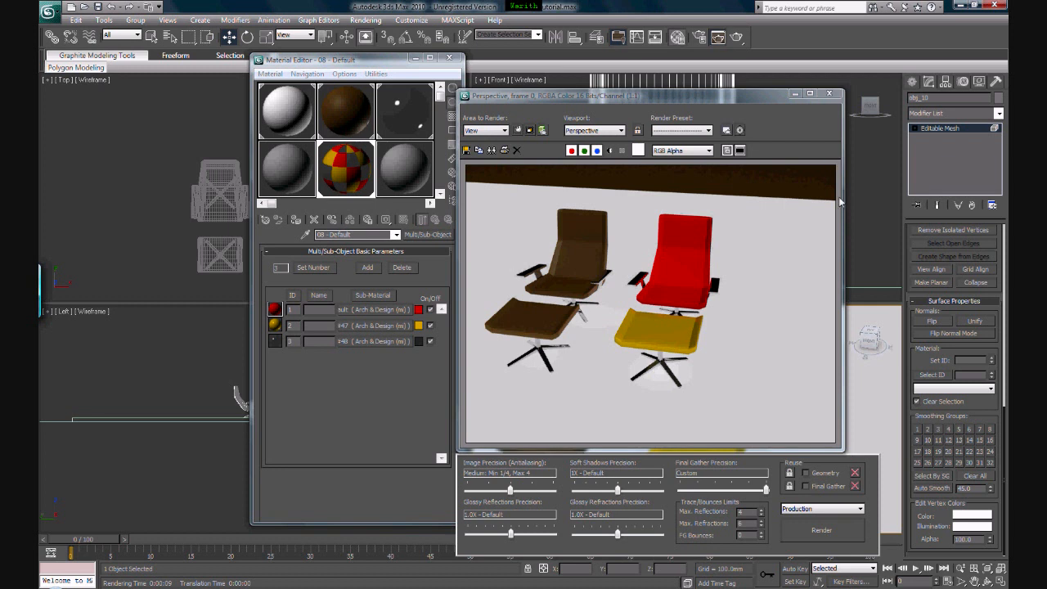
{"action": "left_click", "coordinate": [828, 94]}
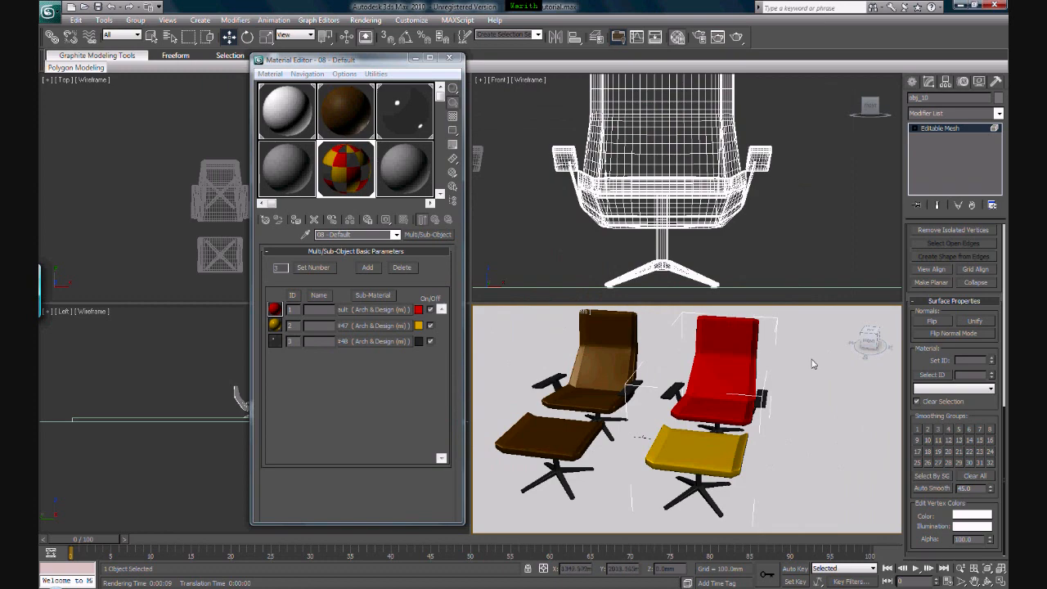